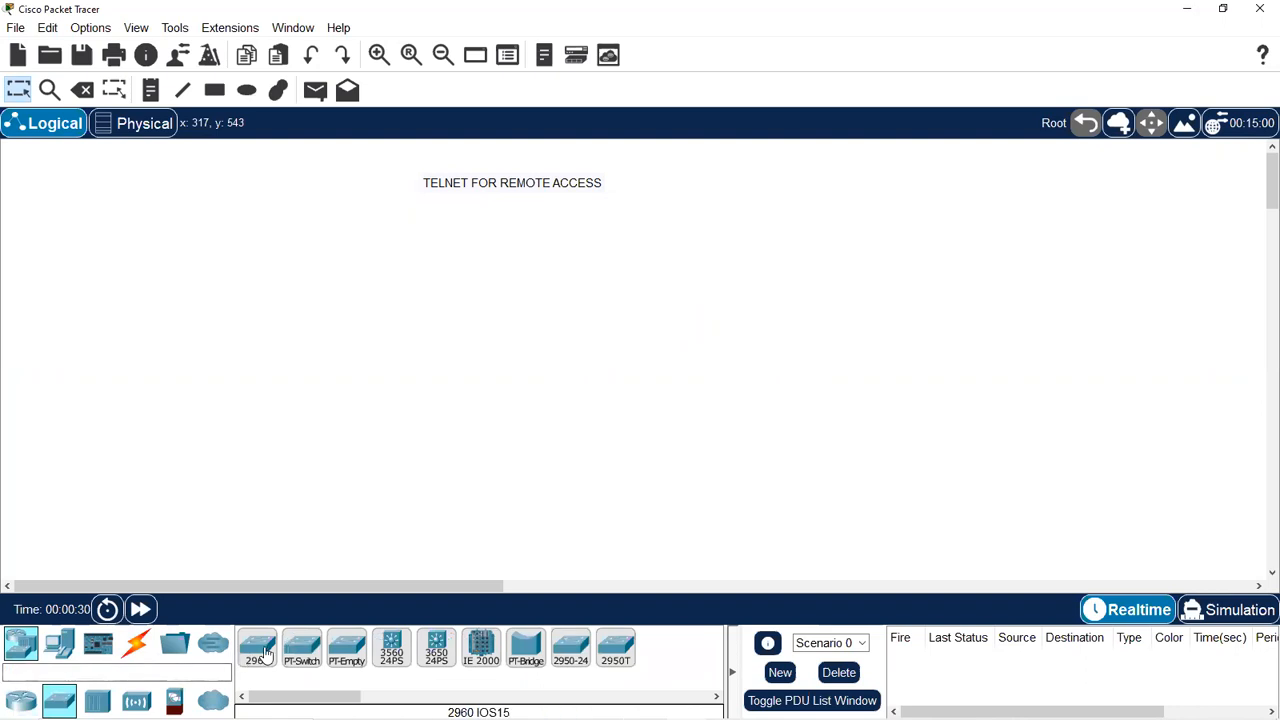
Place a 2960-24TT switch on the workspace and a laptop below it.
left_click(490, 230)
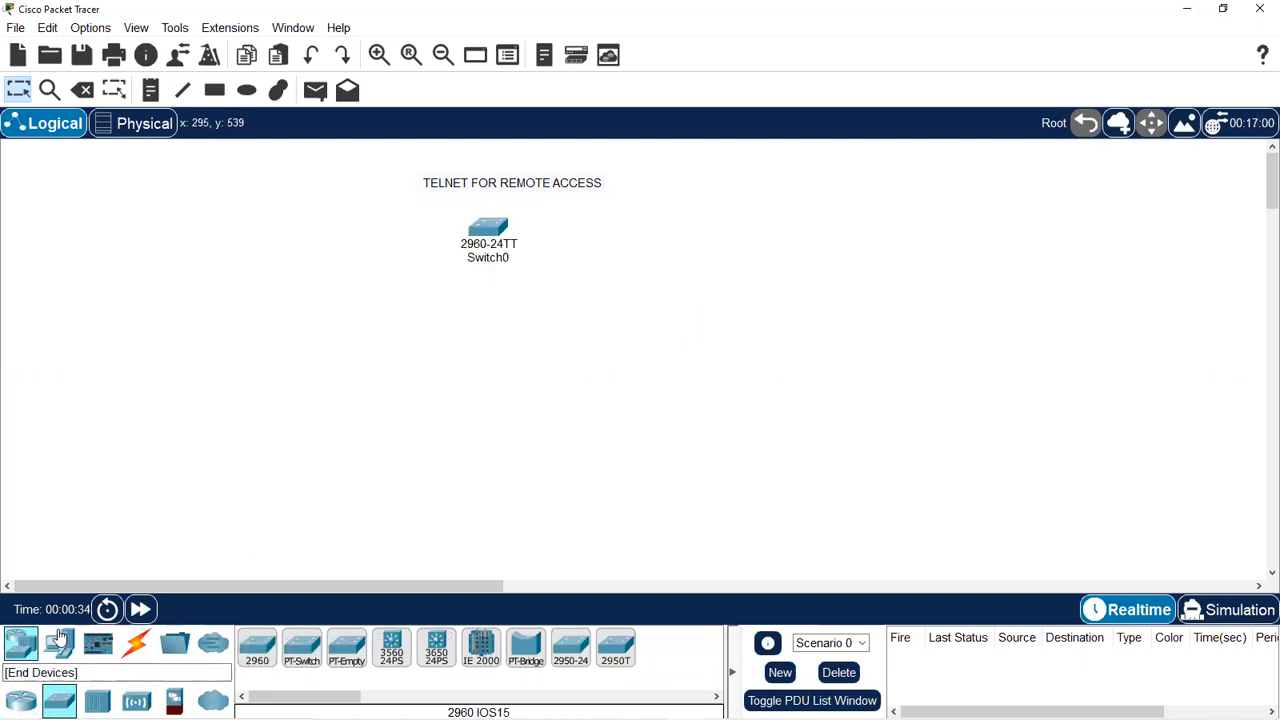
left_click(60, 640)
left_click(305, 650)
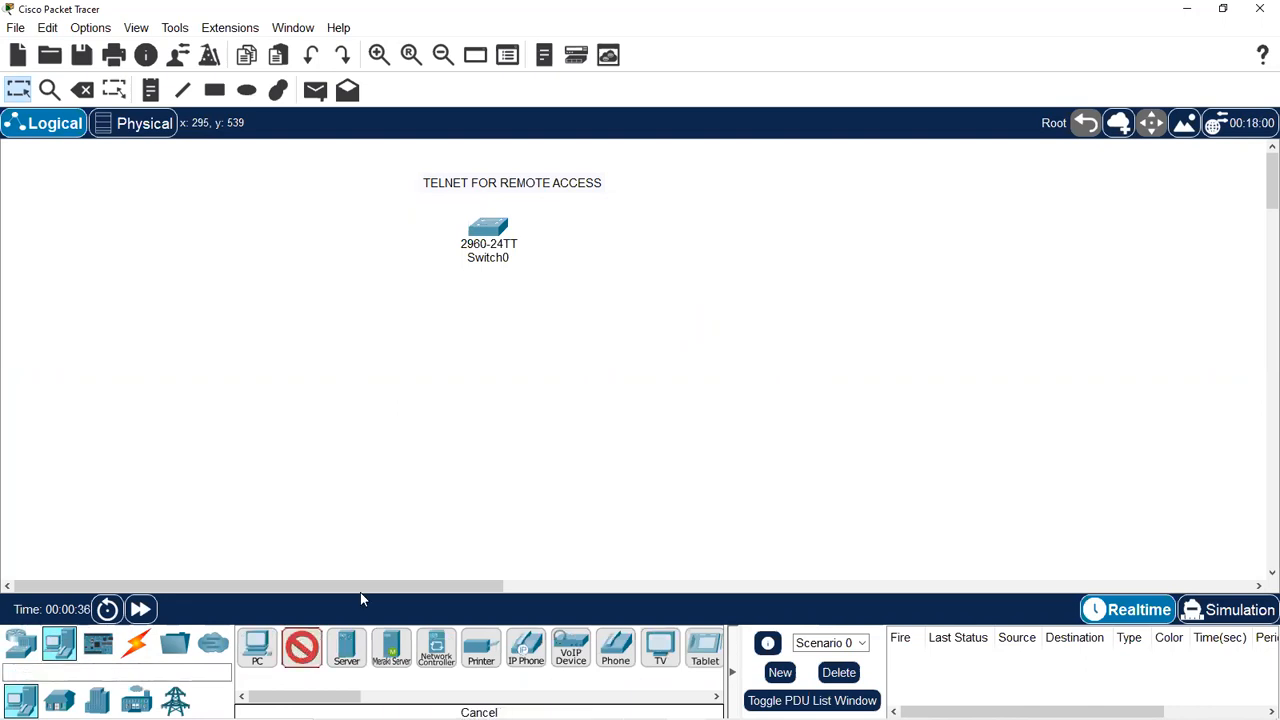
left_click(462, 515)
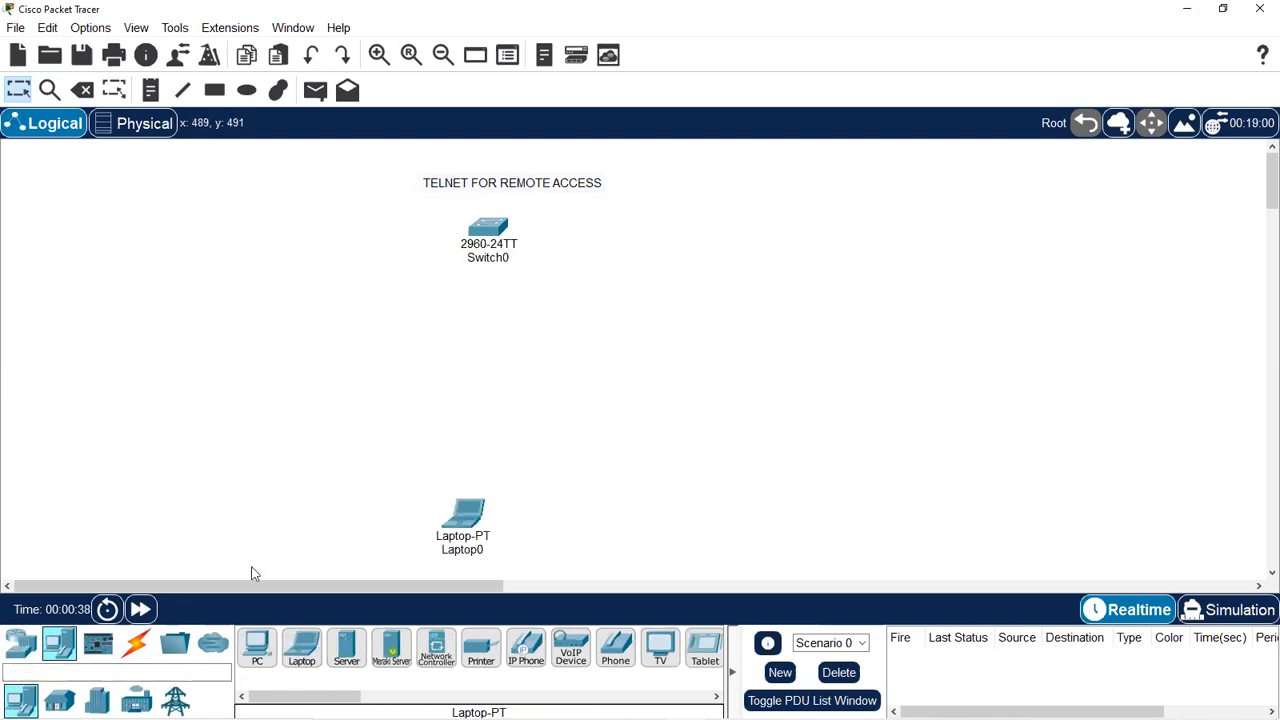
left_click(136, 642)
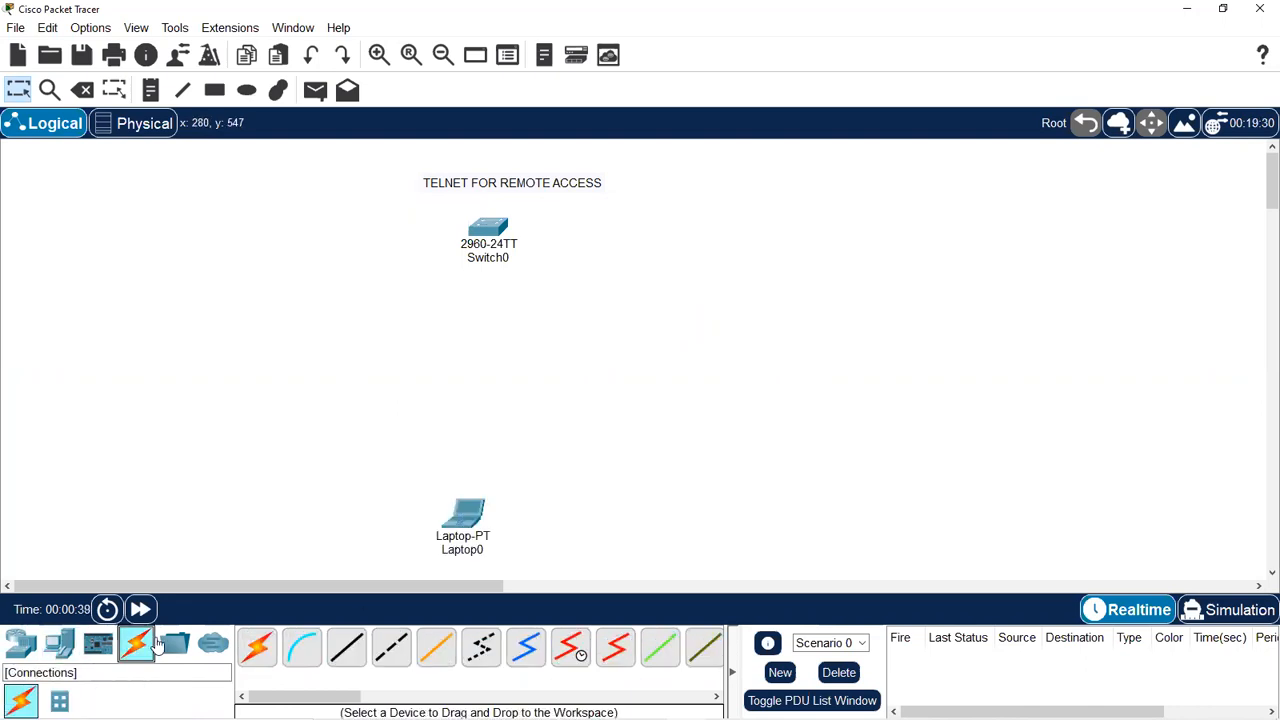
Connect Switch0 FastEthernet0/1 to Laptop0 FastEthernet0 with a copper straight-through cable.
left_click(346, 648)
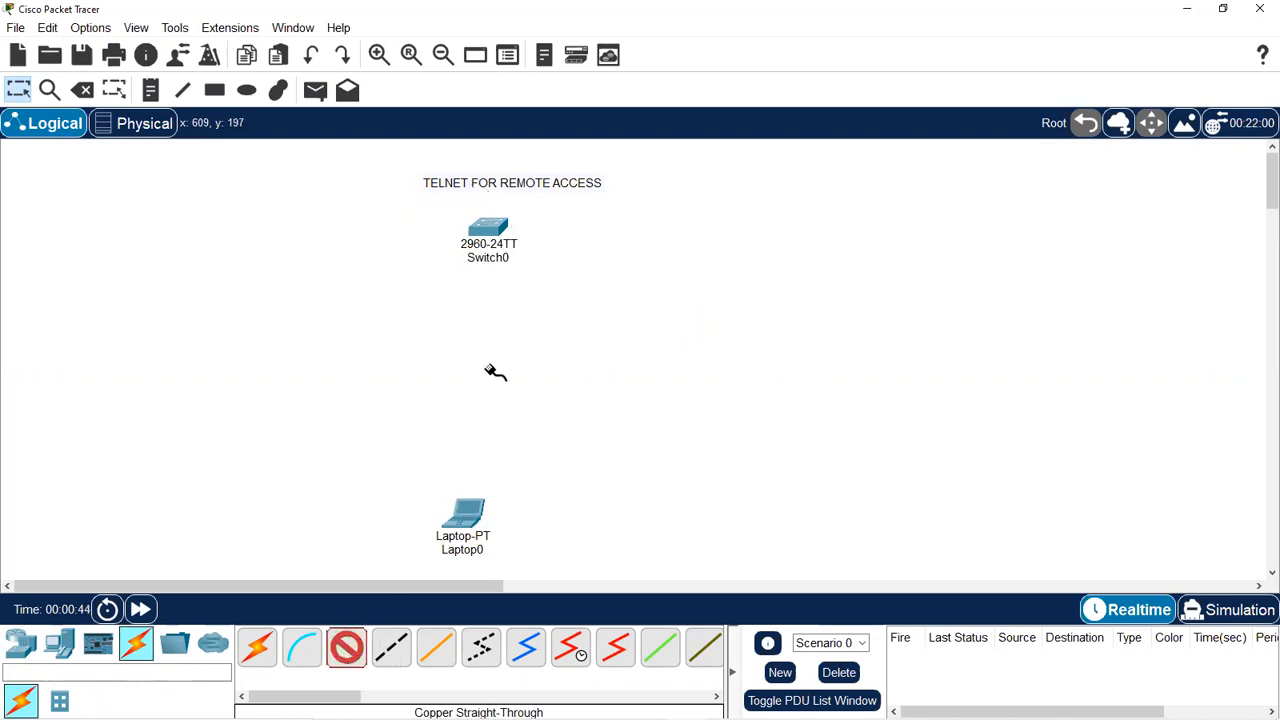
left_click(489, 235)
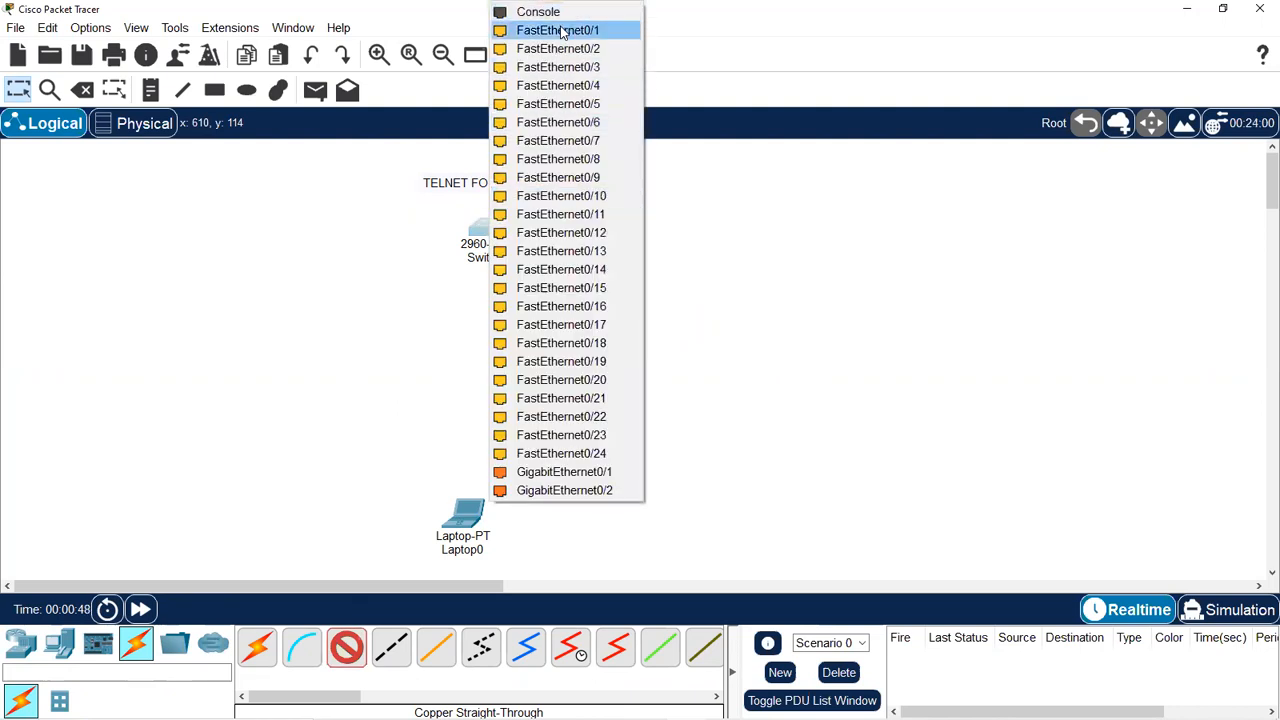
left_click(558, 30)
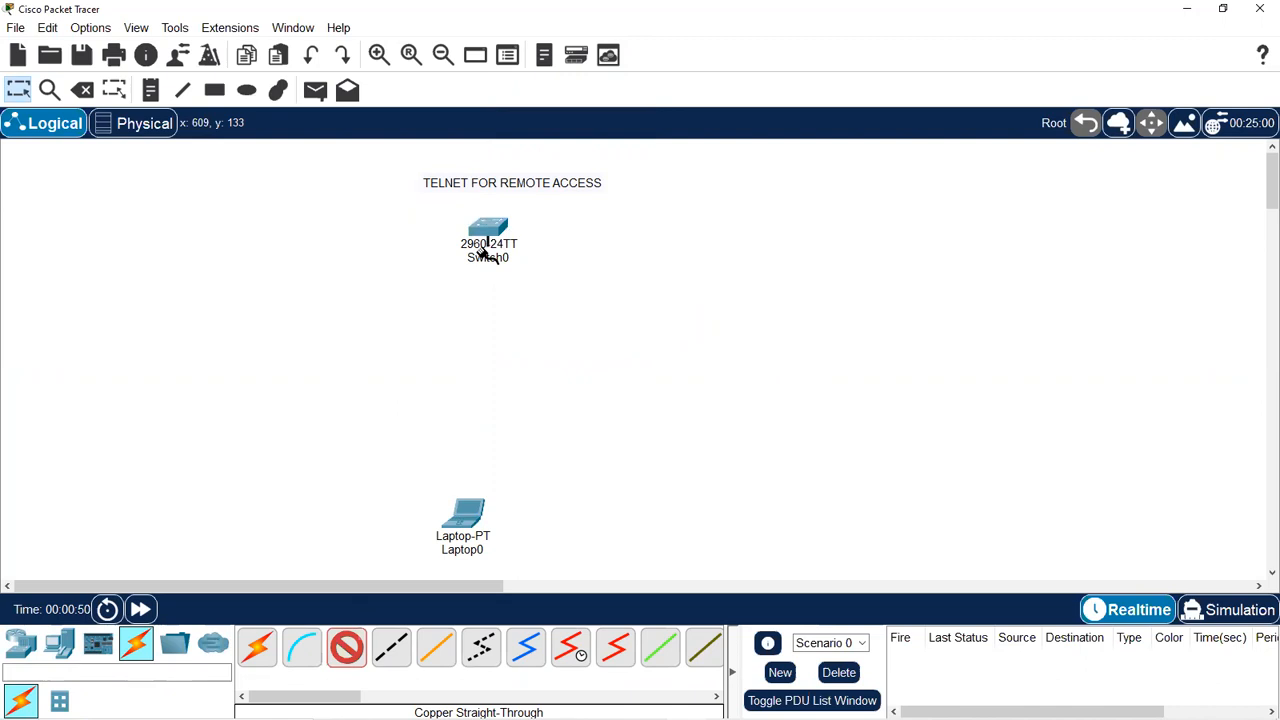
left_click(468, 516)
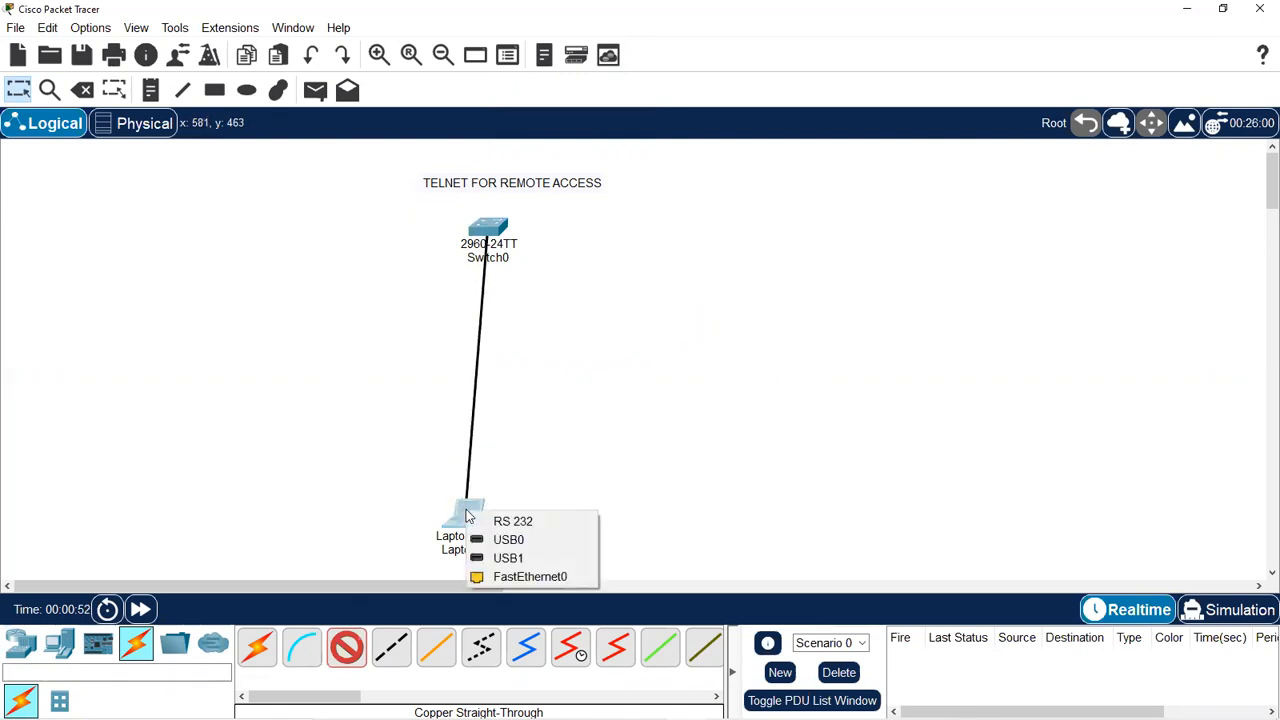
left_click(510, 585)
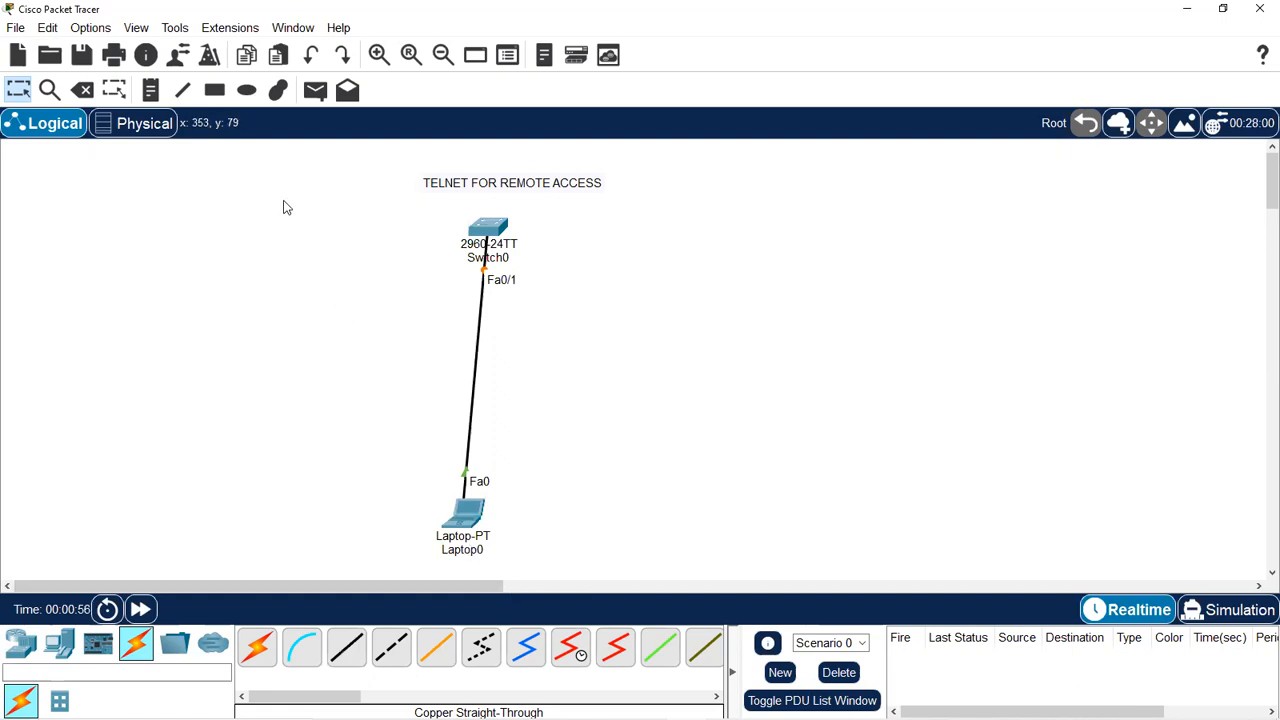
Move the note, Switch0 and Laptop0 further left on the workspace.
left_click_drag(291, 171, 769, 431)
left_click_drag(466, 518, 373, 525)
left_click(423, 520)
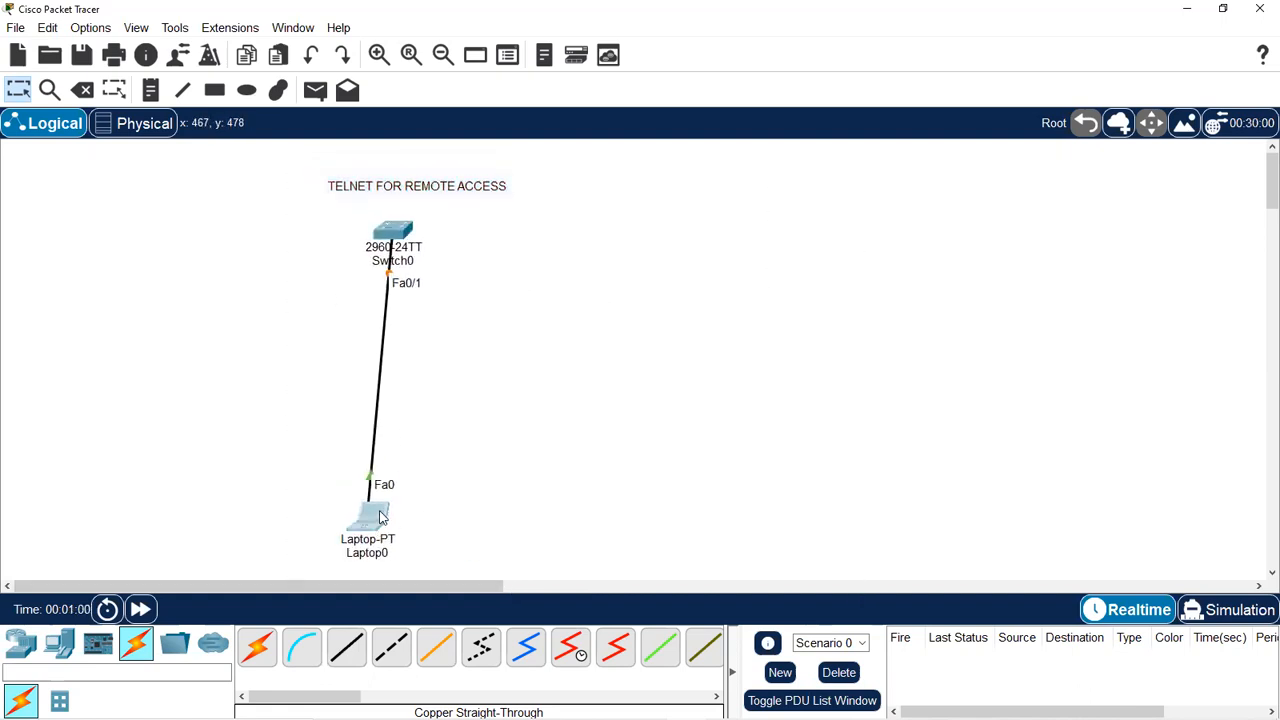
left_click_drag(378, 234, 360, 252)
left_click(509, 300)
left_click_drag(433, 192, 415, 192)
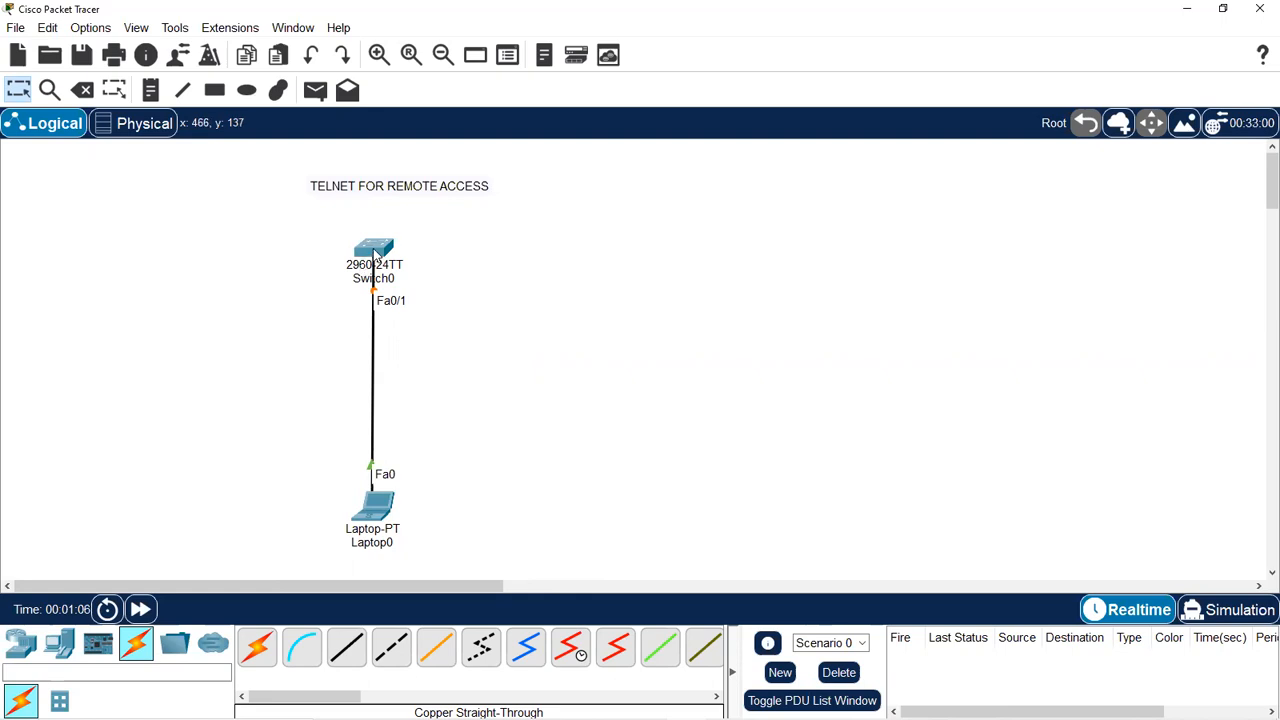
Open Switch0's configuration window and shift the note, switch and laptop slightly left.
double_click(374, 252)
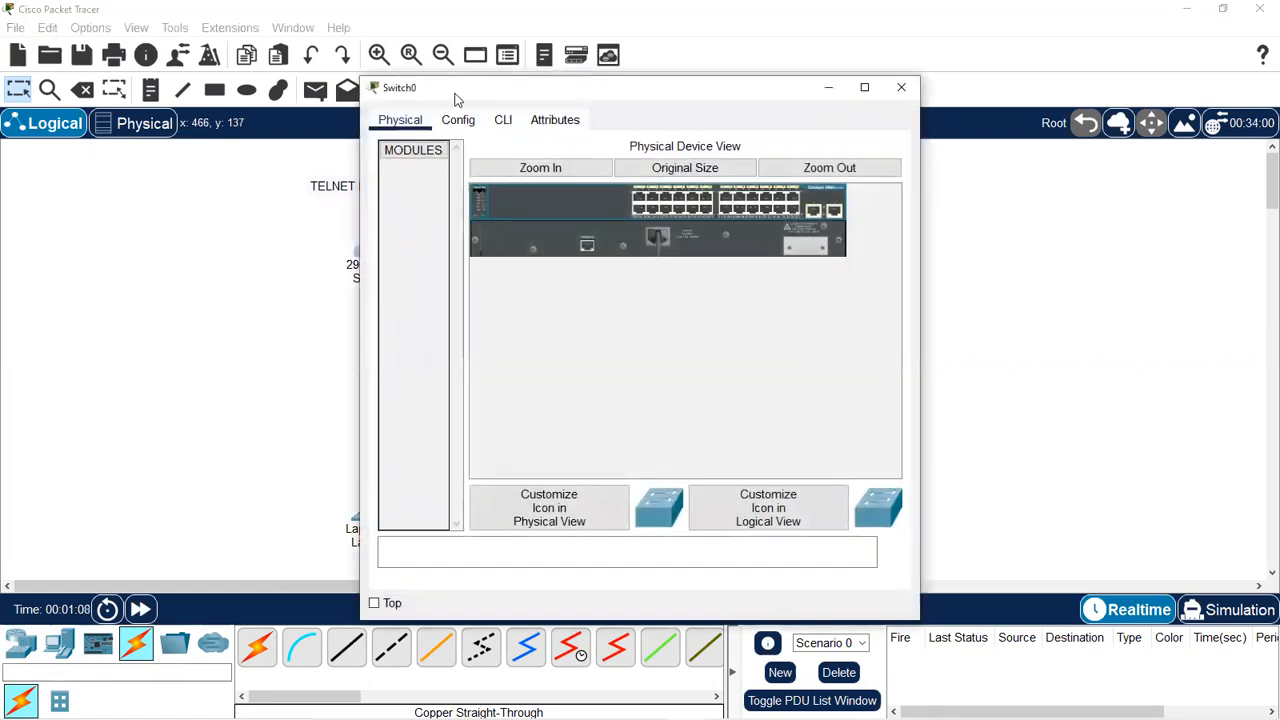
left_click_drag(455, 93, 622, 77)
left_click_drag(268, 168, 453, 563)
left_click_drag(390, 512, 365, 514)
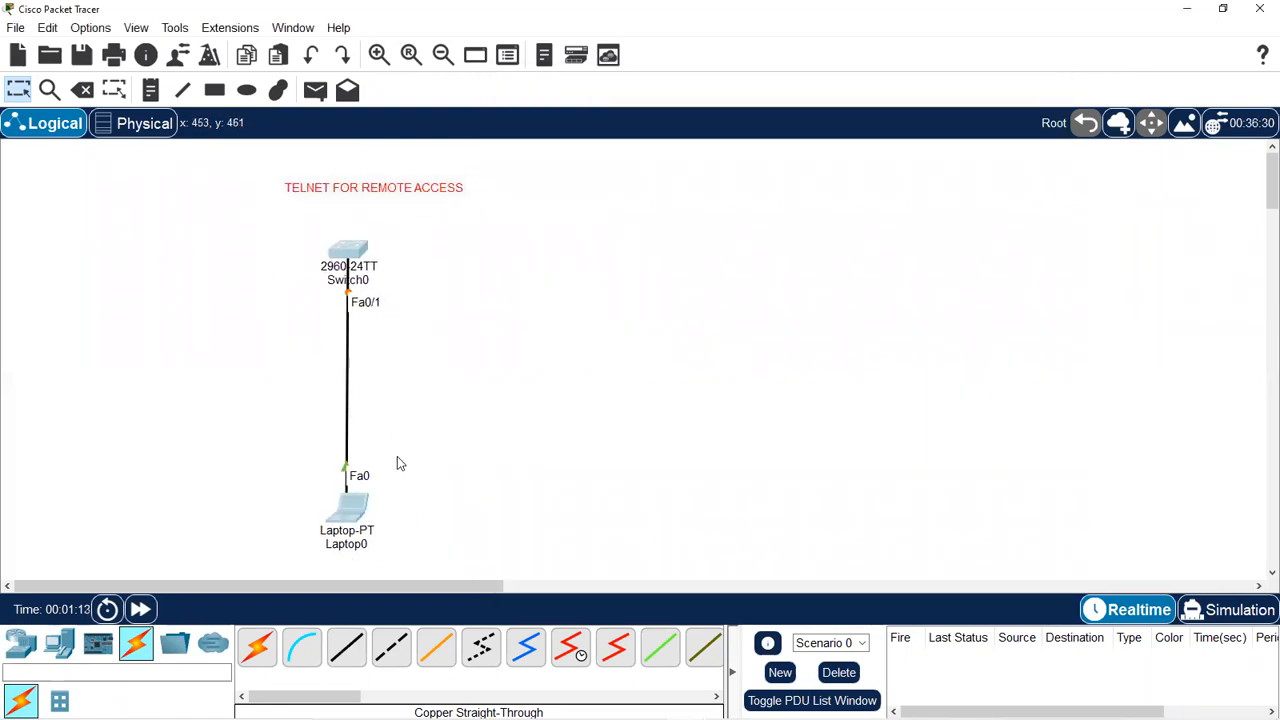
left_click_drag(372, 192, 366, 200)
left_click(346, 251)
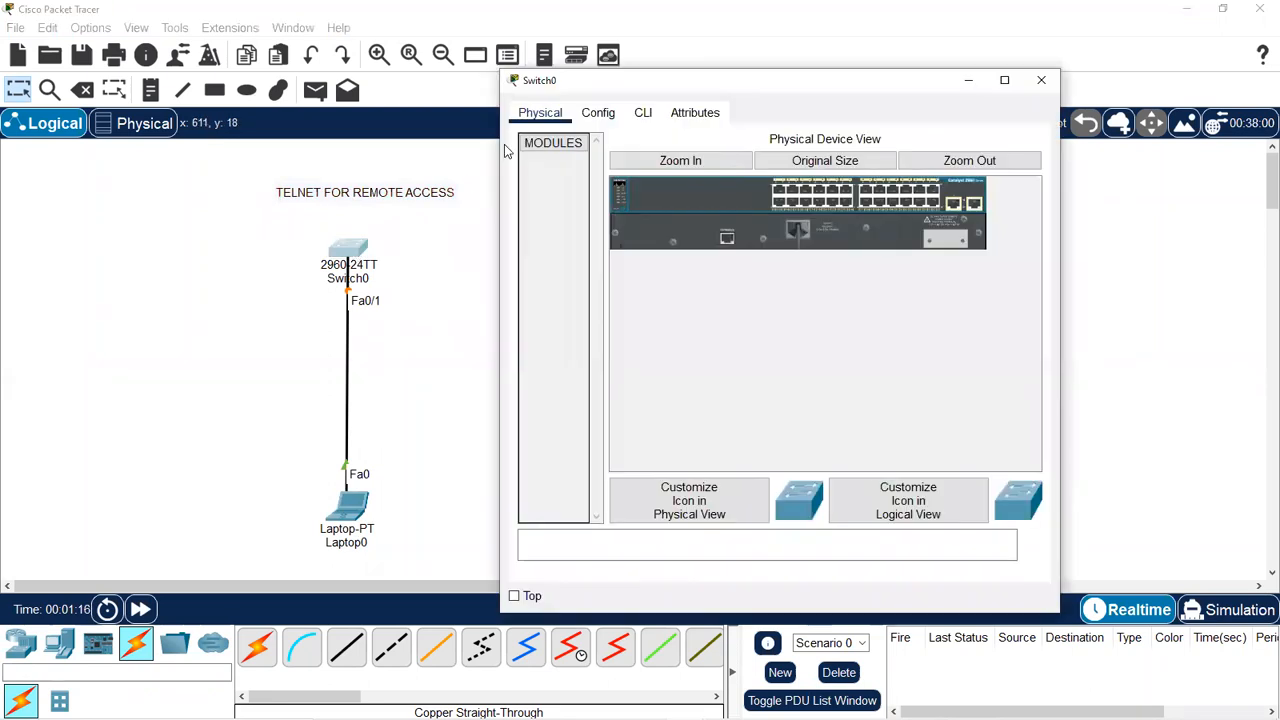
In Switch0's CLI, enter privileged mode with enable.
left_click(641, 112)
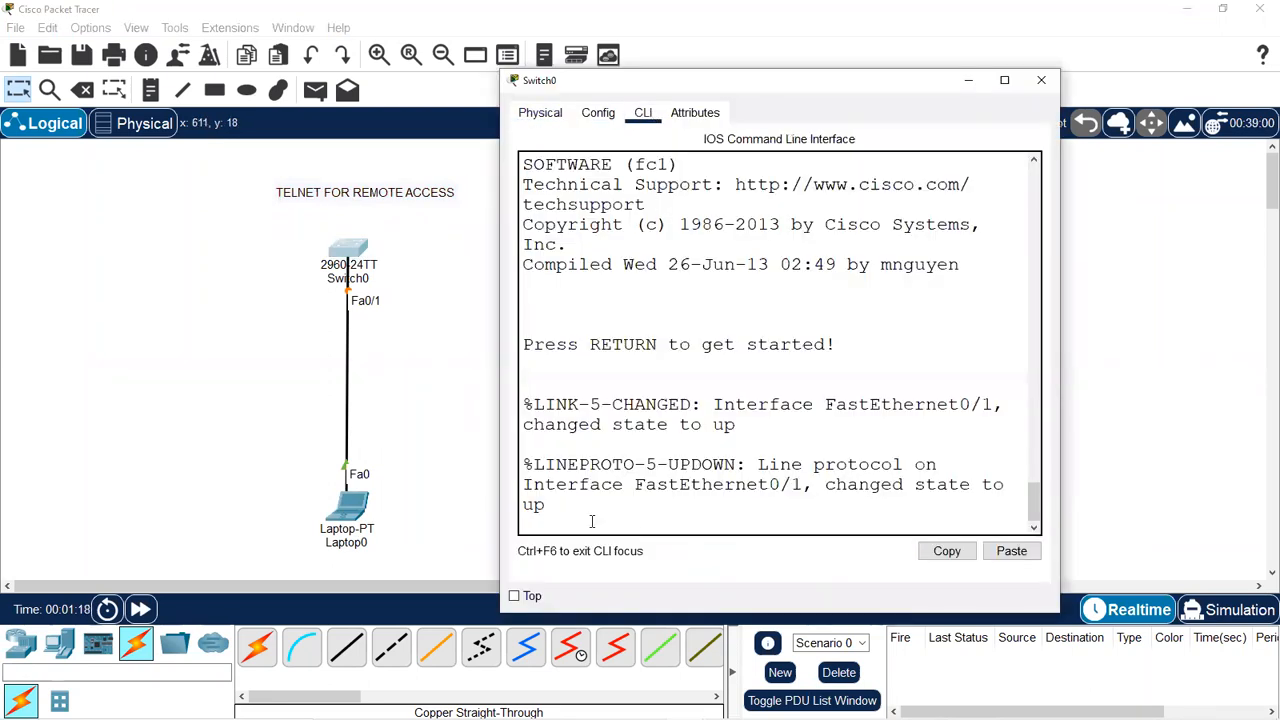
key("Return")
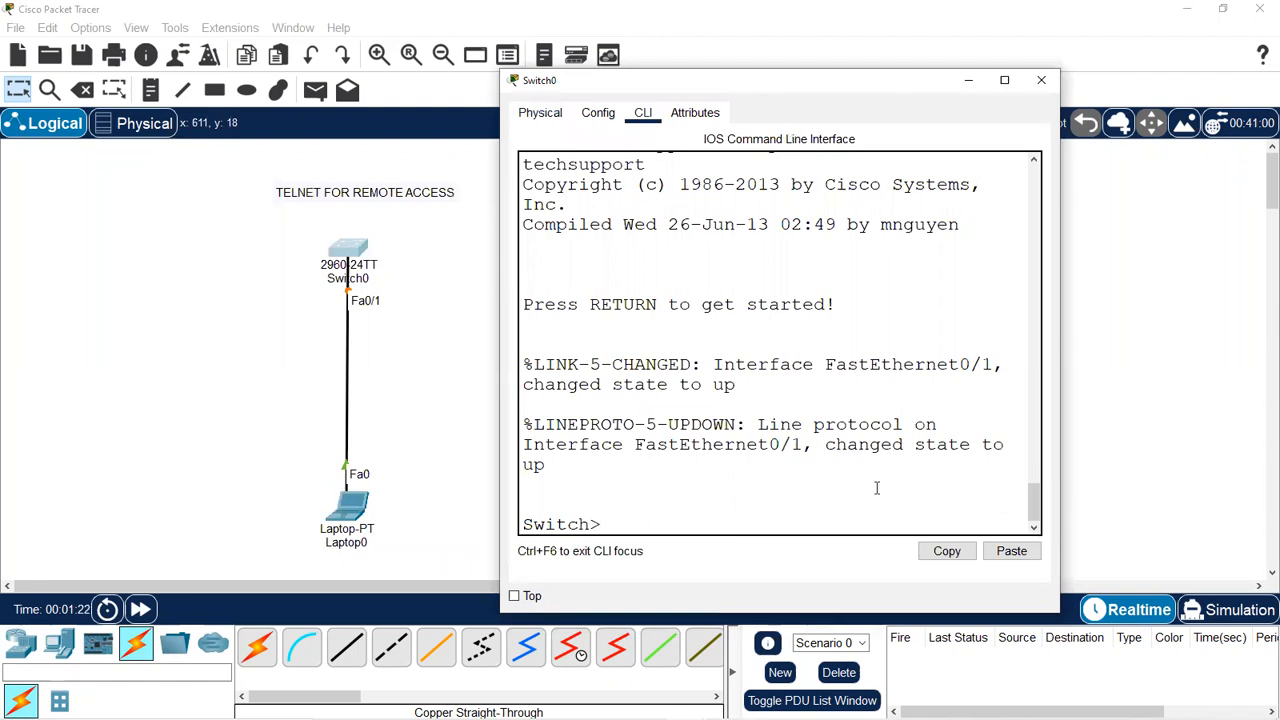
type("ENA")
key("BackSpace")
key("BackSpace")
key("BackSpace")
type("enable")
key("Return")
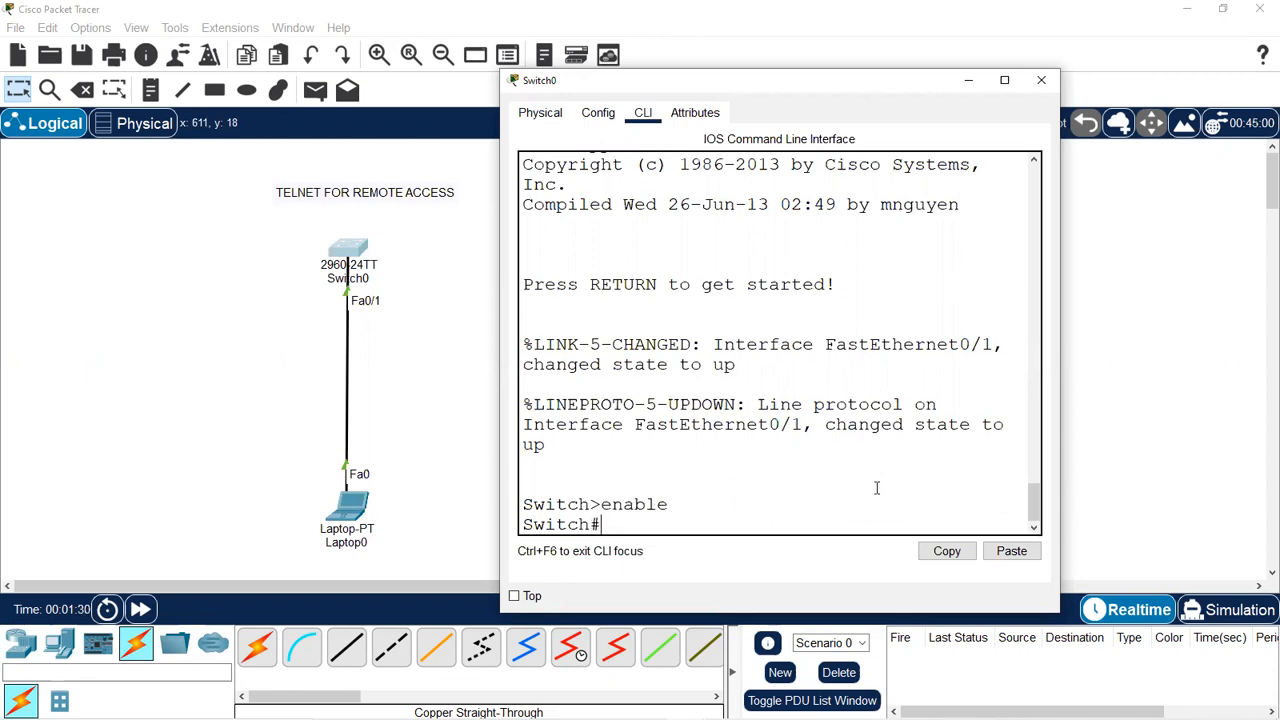
key("Return")
key("Return")
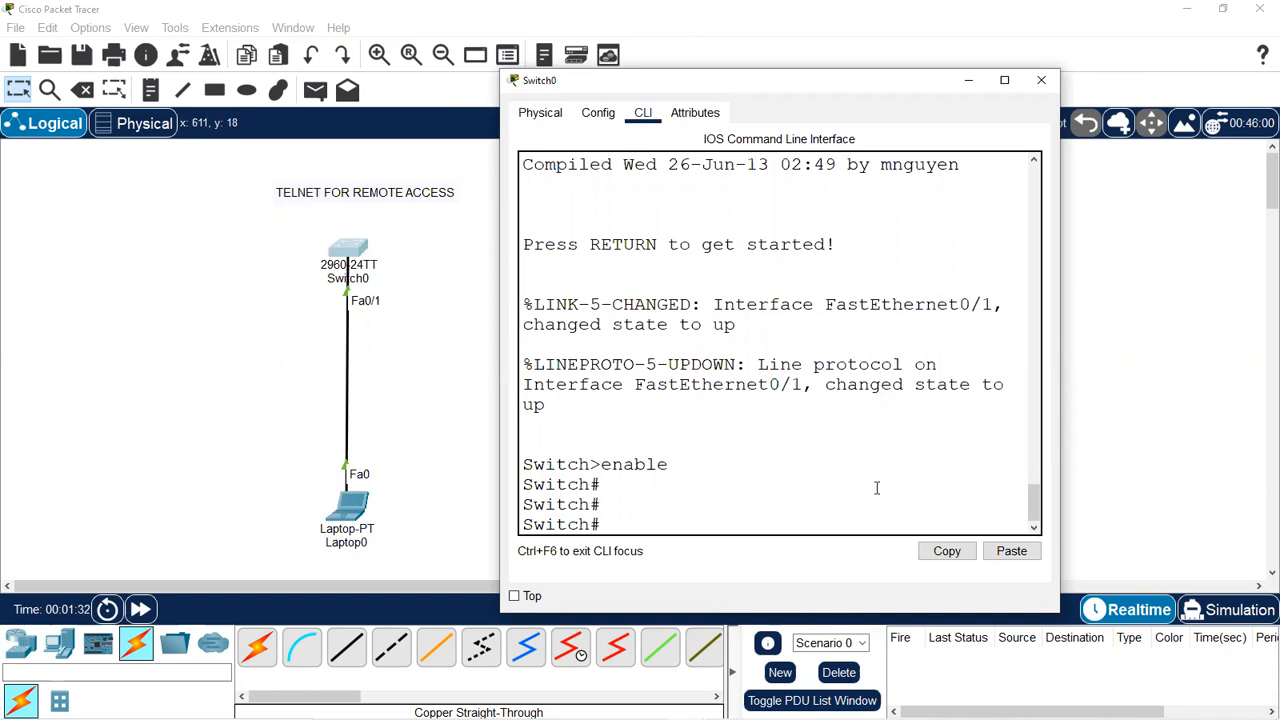
Enter global configuration with conf t and set the hostname to S1.
type("conf t")
key("Return")
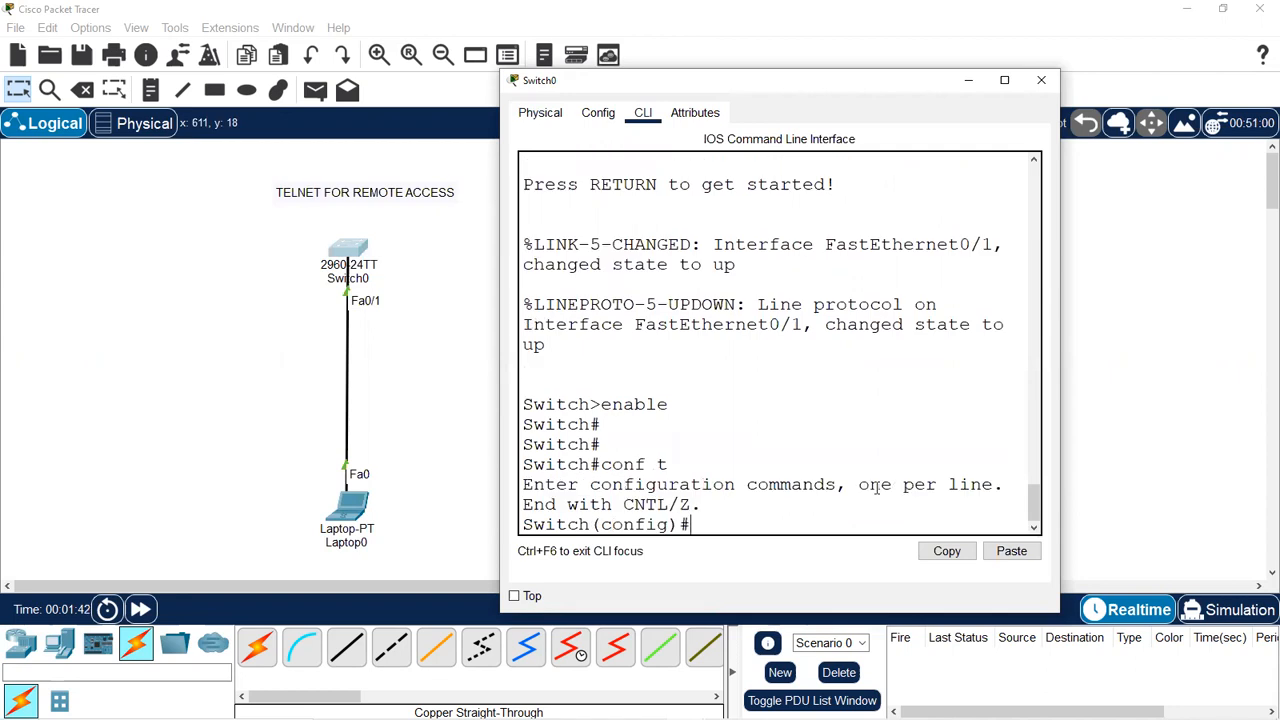
key("Return")
key("Return")
type("hostname")
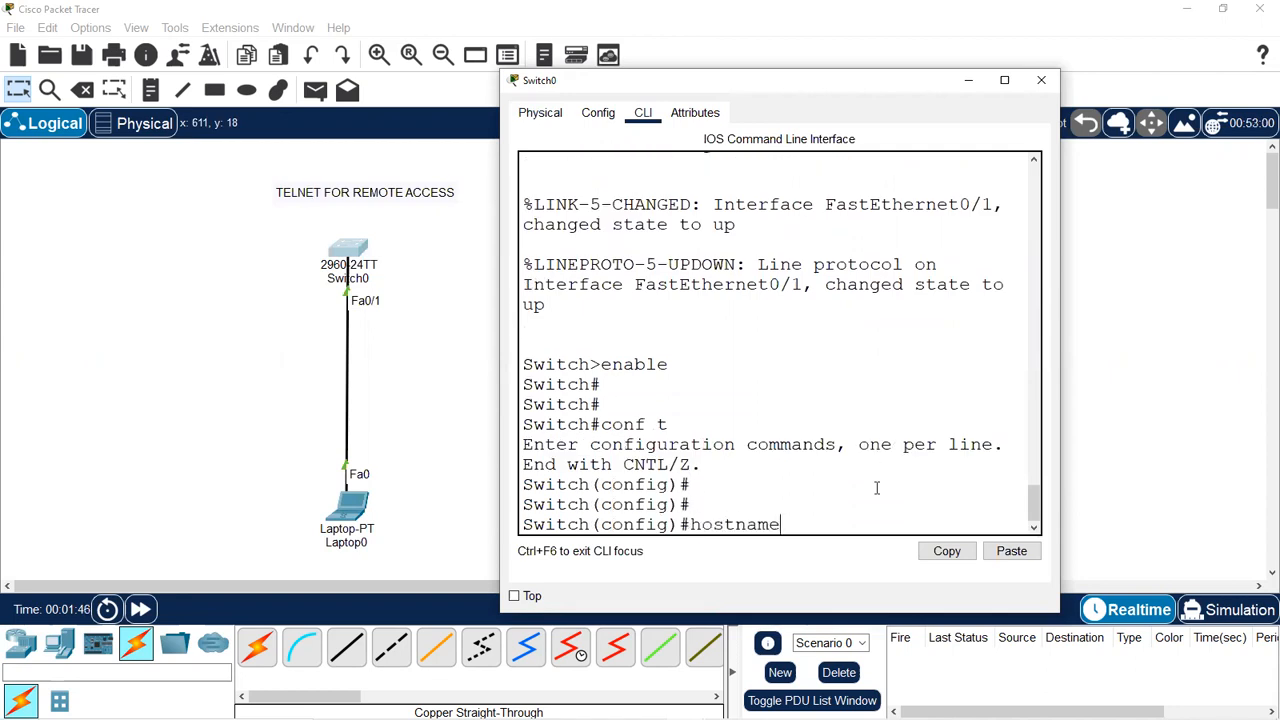
type(" S1")
key("Return")
key("Return")
key("Return")
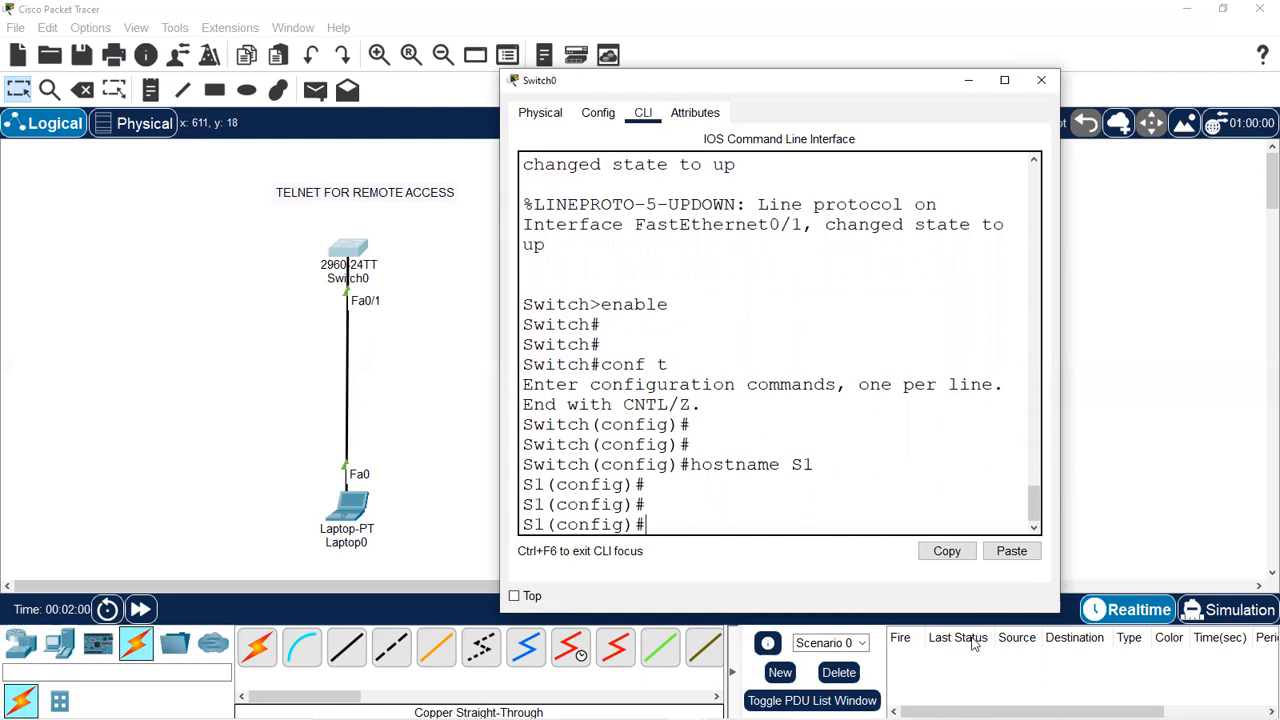
Set an enable secret password to protect privileged mode.
left_click_drag(621, 327, 492, 327)
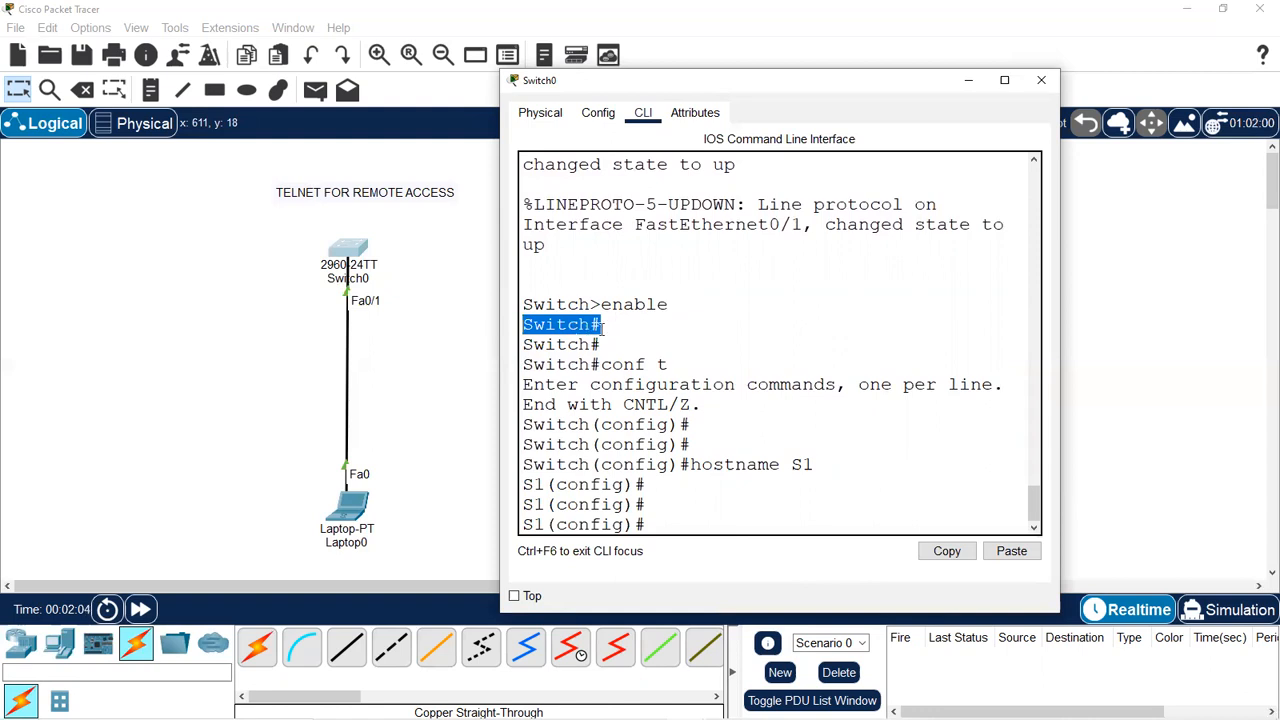
left_click(688, 522)
type("enbale secret")
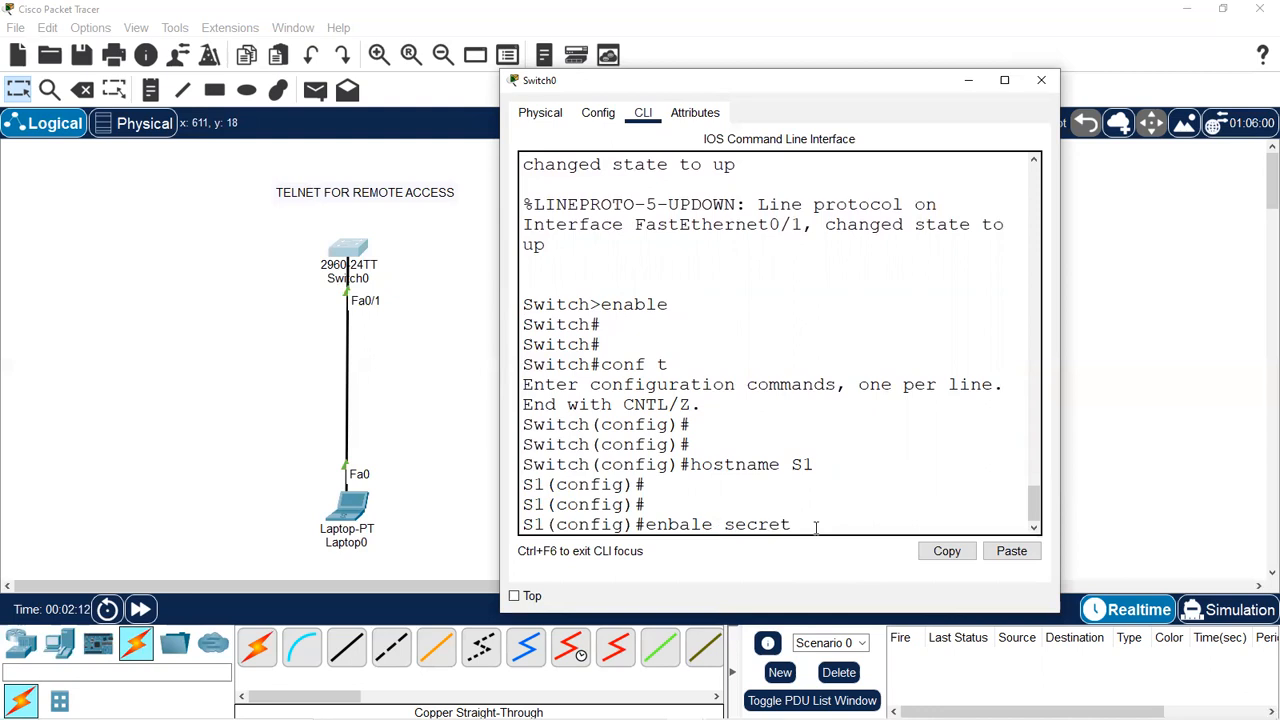
key("BackSpace")
key("BackSpace")
key("BackSpace")
key("BackSpace")
key("BackSpace")
key("BackSpace")
key("BackSpace")
key("BackSpace")
key("BackSpace")
key("BackSpace")
key("BackSpace")
key("BackSpace")
type("ab")
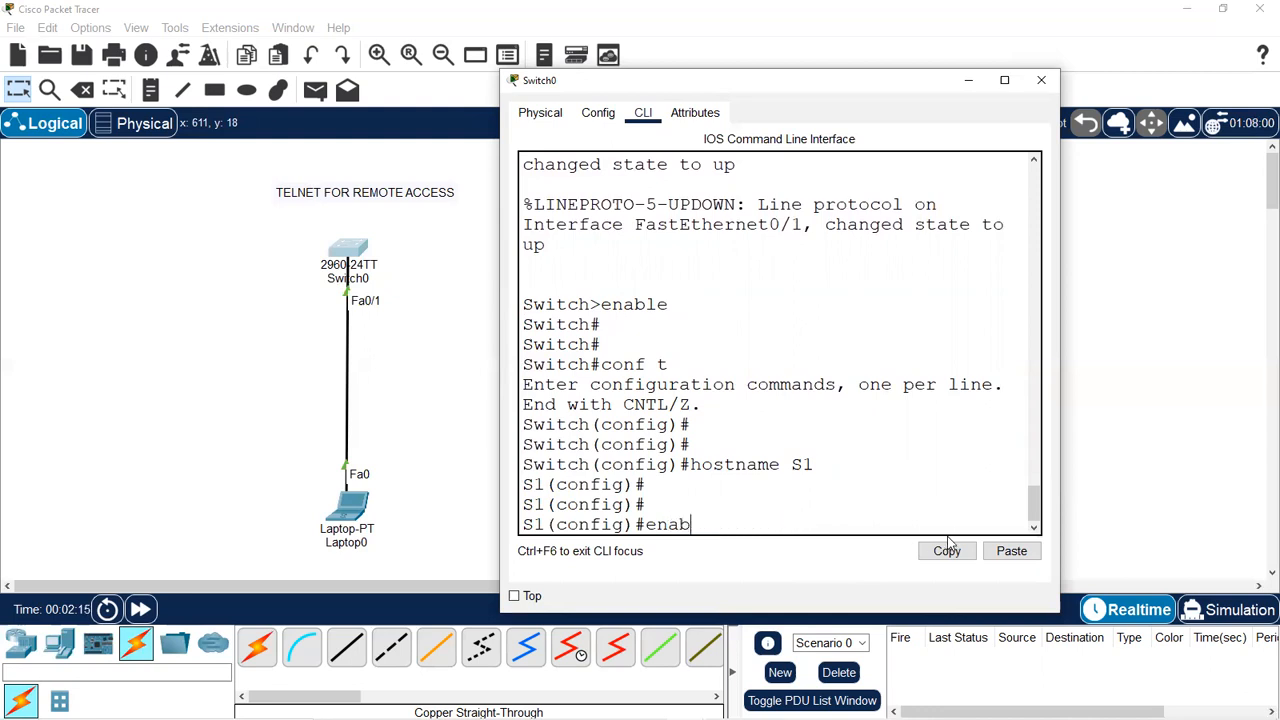
type("le secret")
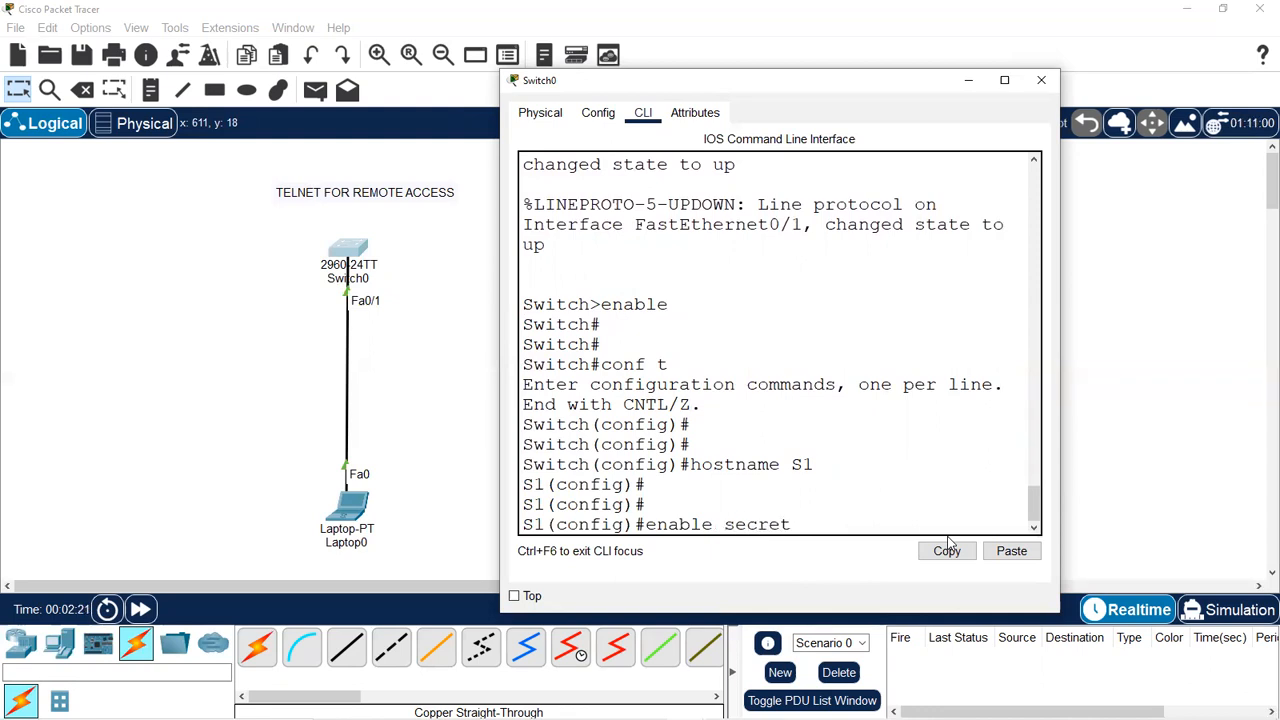
type("cisc")
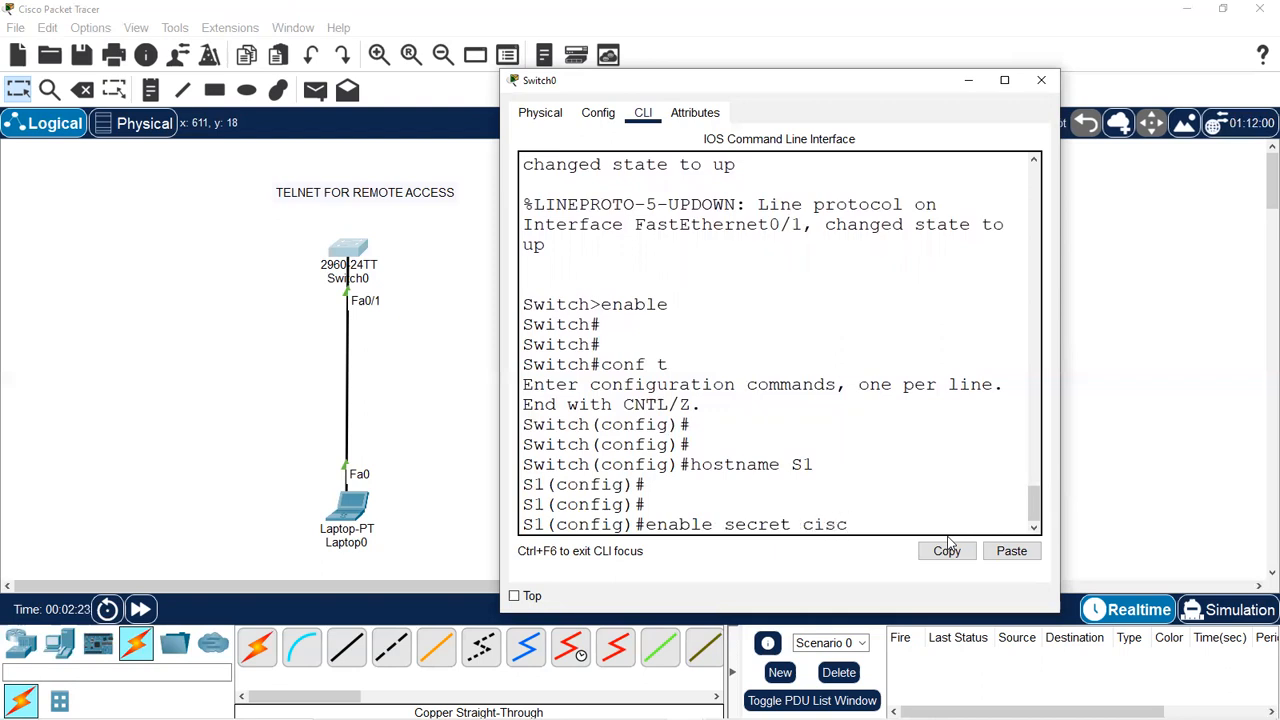
key("BackSpace")
key("BackSpace")
key("BackSpace")
key("BackSpace")
type("admin12")
key("Return")
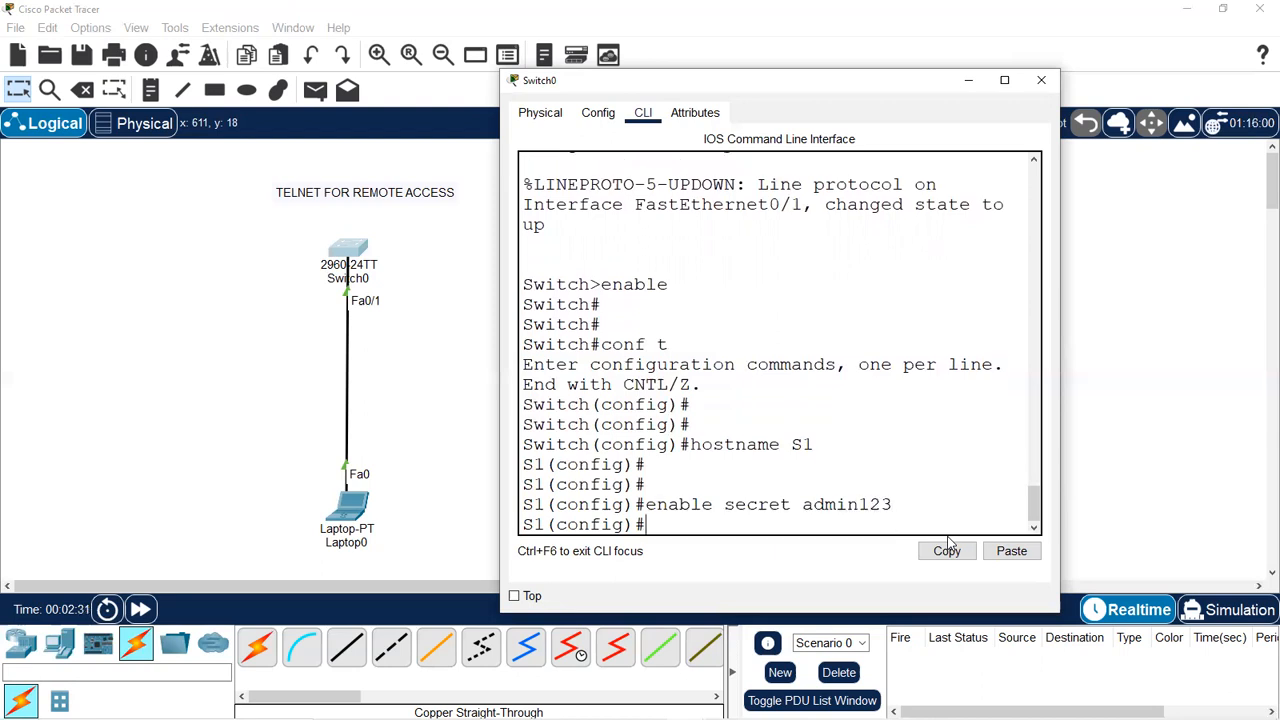
key("Return")
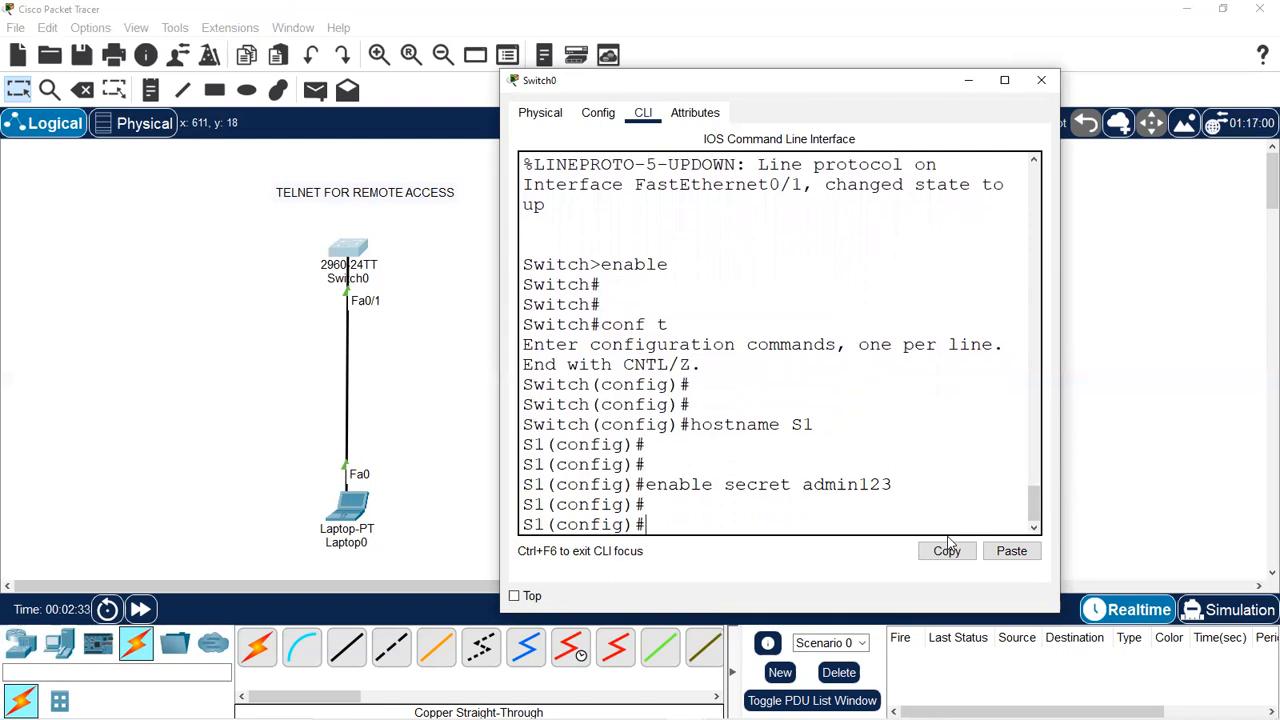
Highlight the enable secret command, Switch# prompt and secret value to explain them.
left_click_drag(892, 484, 647, 482)
left_click_drag(602, 288, 522, 286)
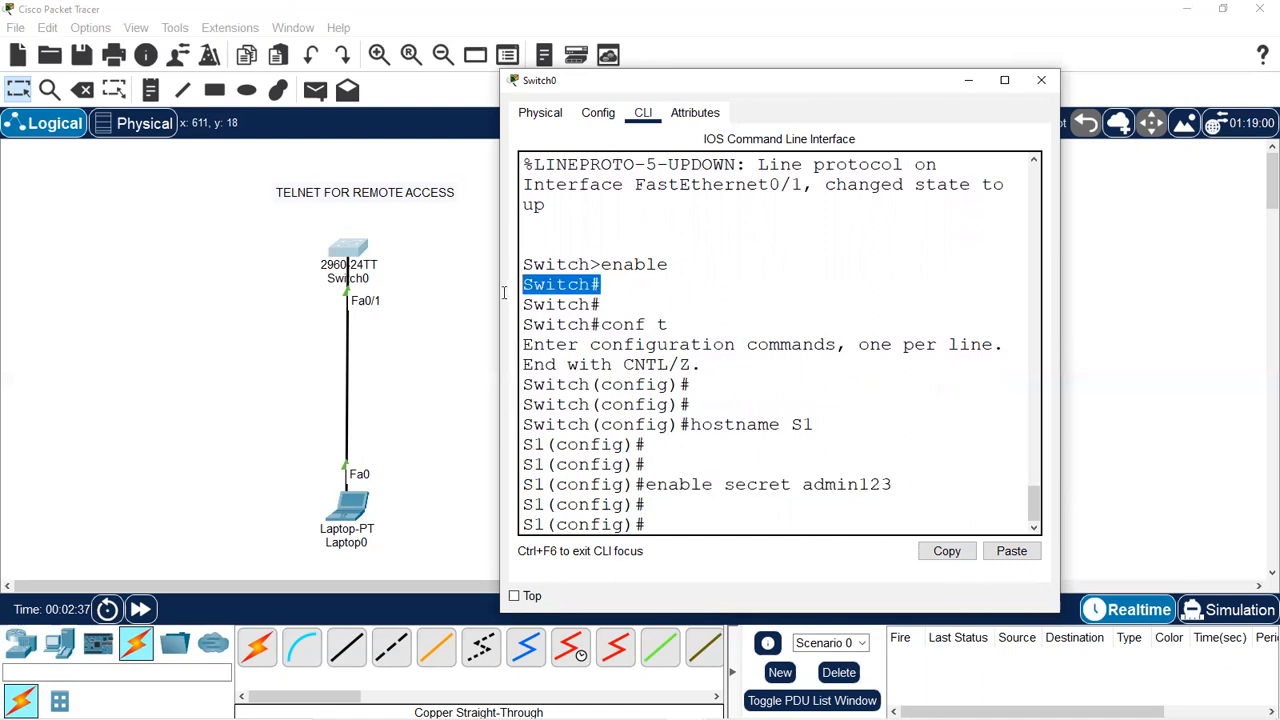
left_click_drag(893, 488, 646, 484)
left_click_drag(893, 484, 815, 485)
left_click(762, 514)
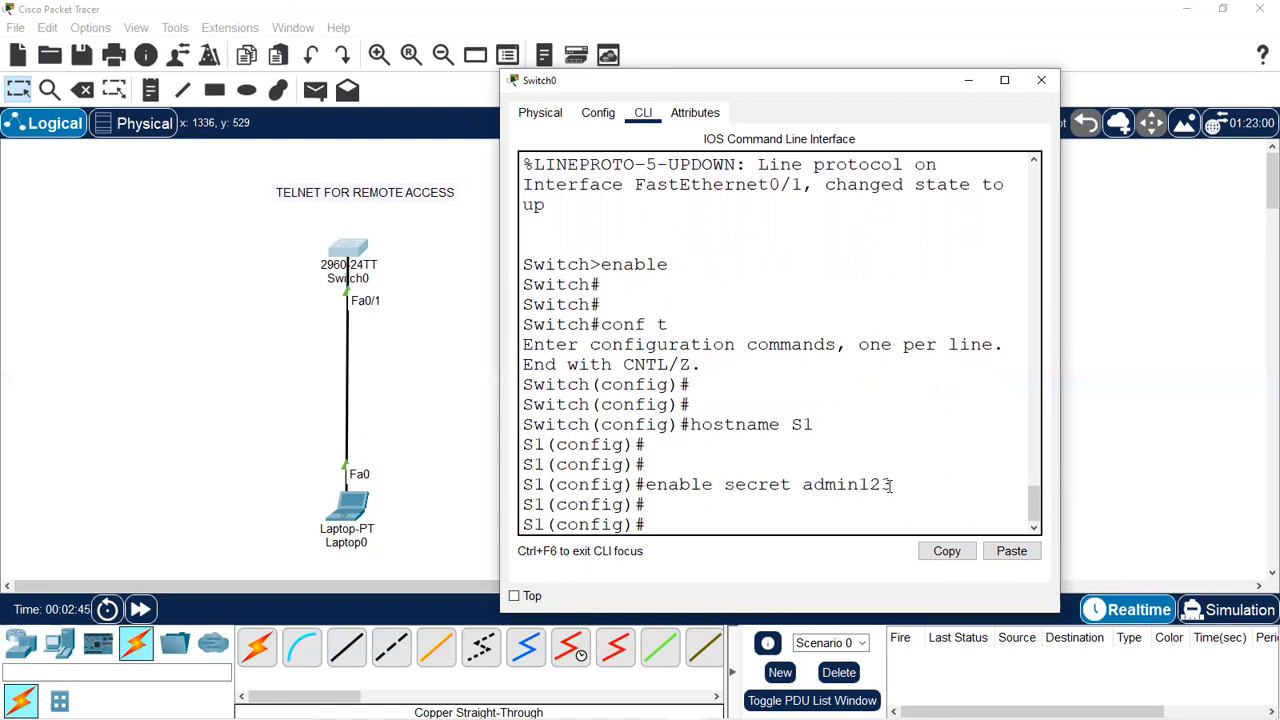
key("Return")
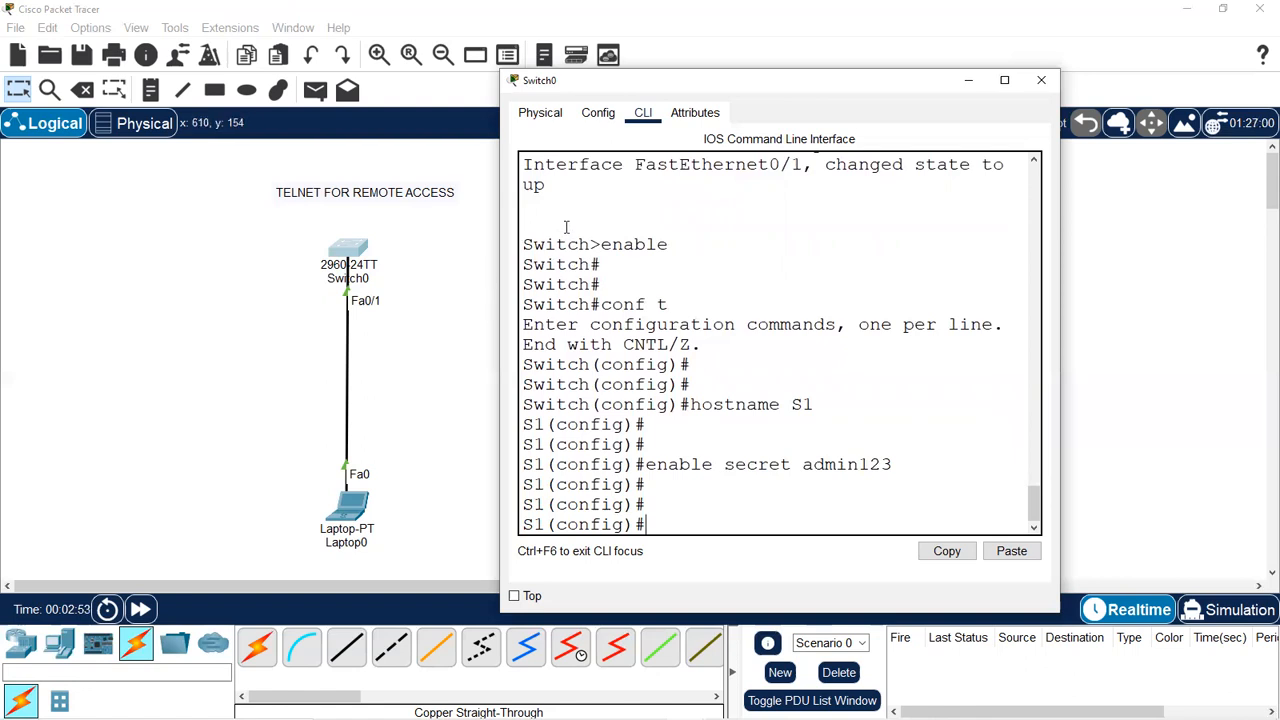
Highlight the user-mode prompt, then enter configuration of line console 0.
left_click_drag(600, 244, 534, 246)
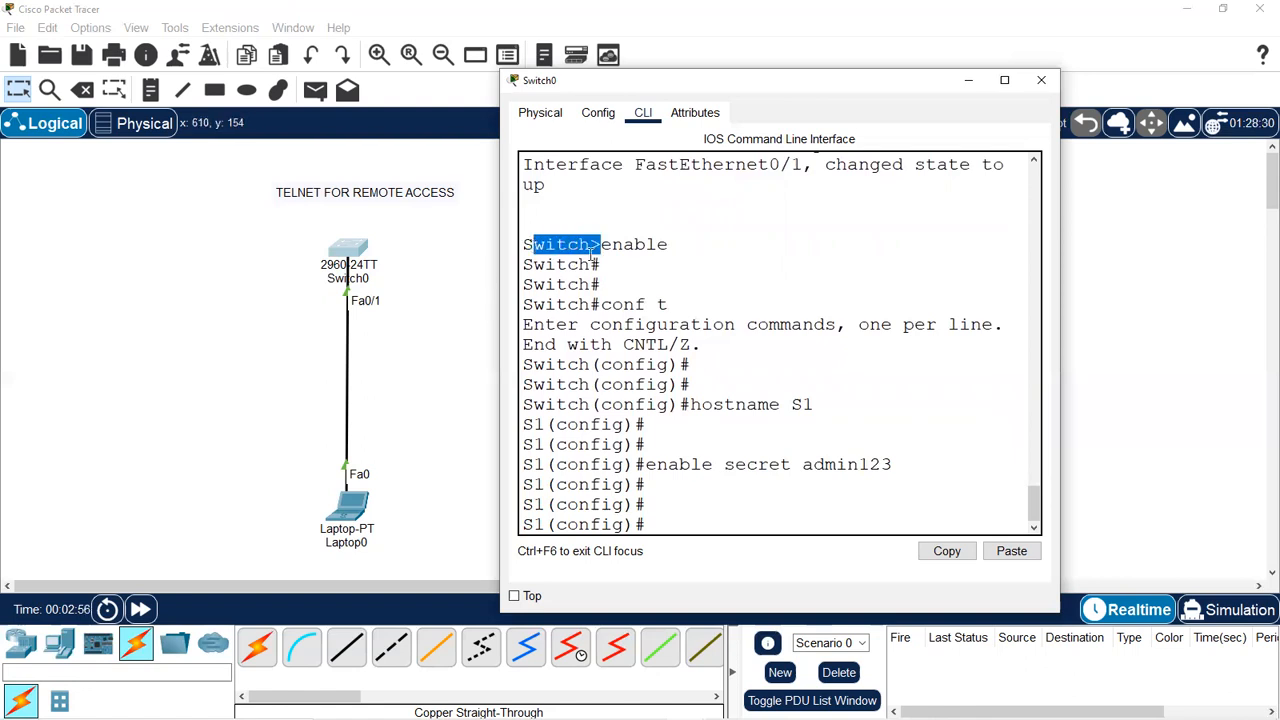
left_click(677, 517)
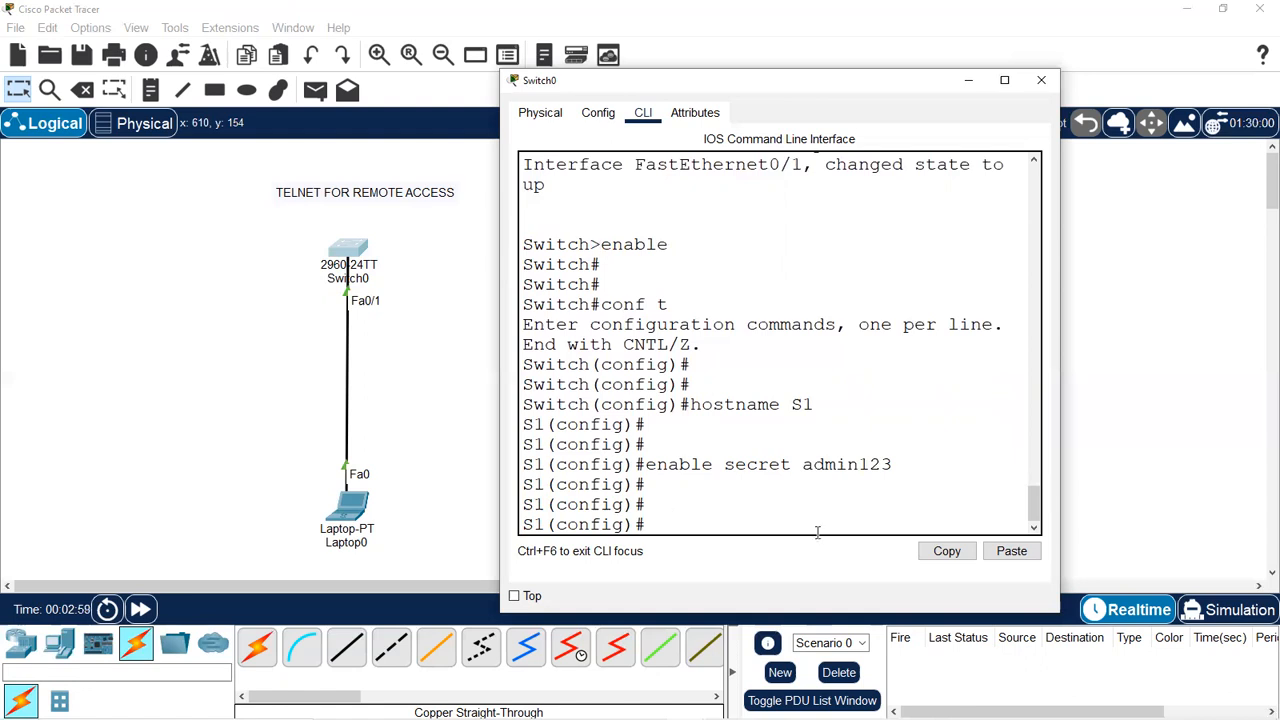
type("line console")
key("BackSpace")
key("BackSpace")
type("le")
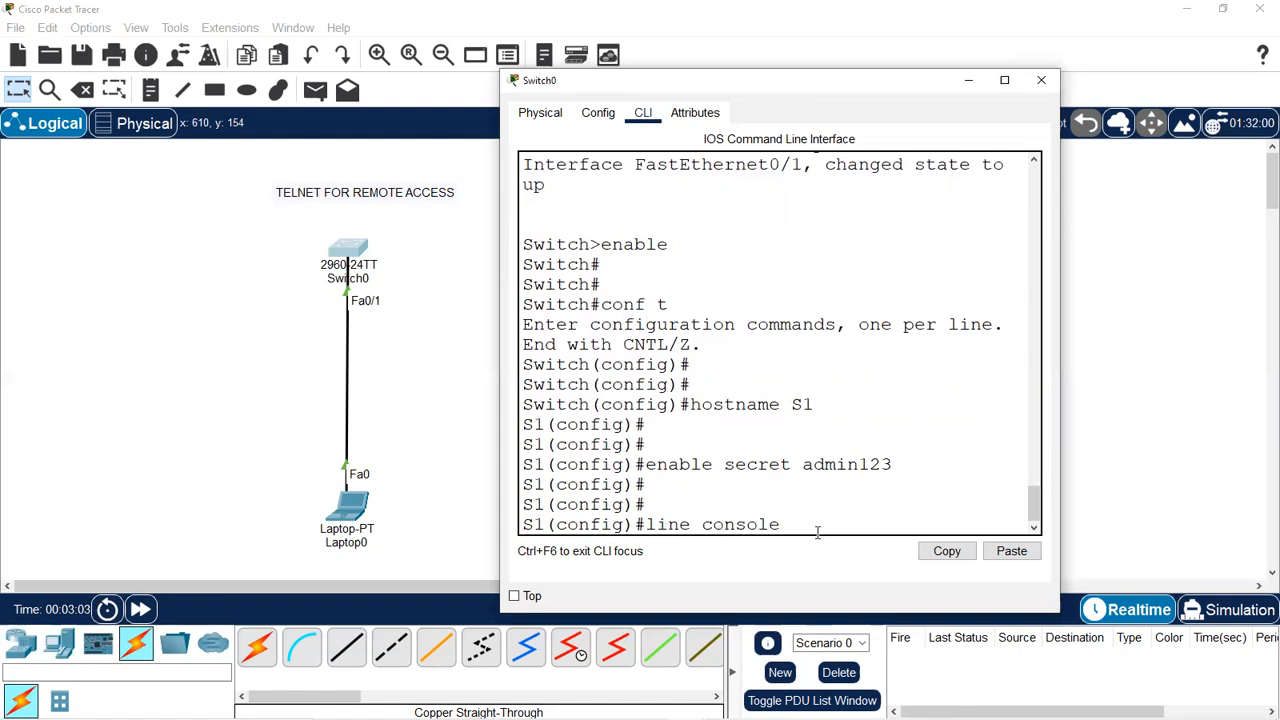
type(" 0")
key("Return")
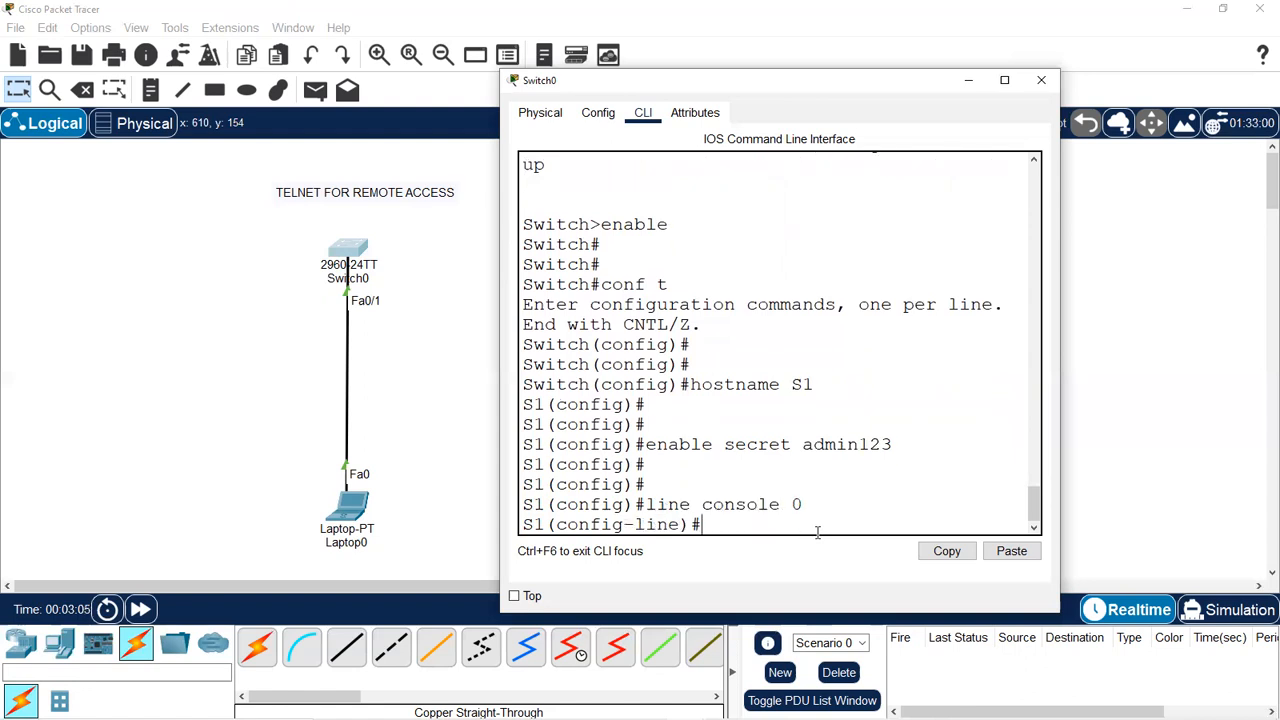
key("Return")
Give console line 0 a password and require login.
type("pas")
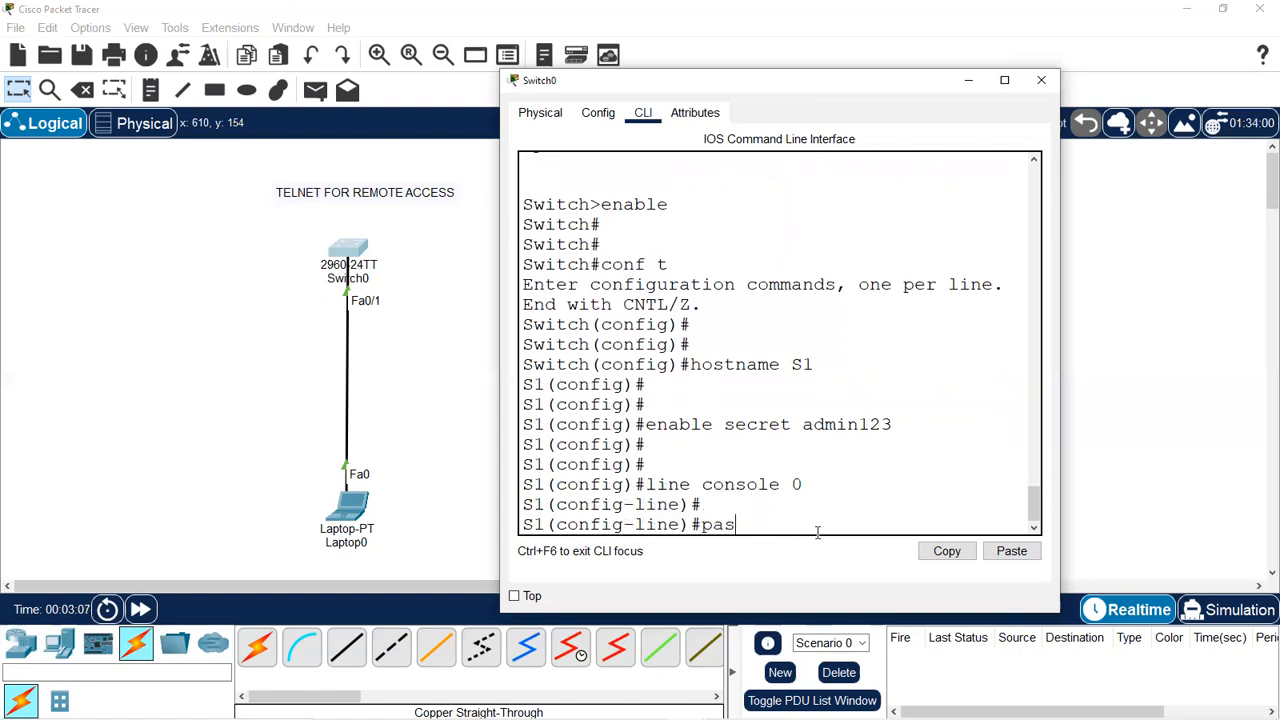
type("sword cisco123")
key("Return")
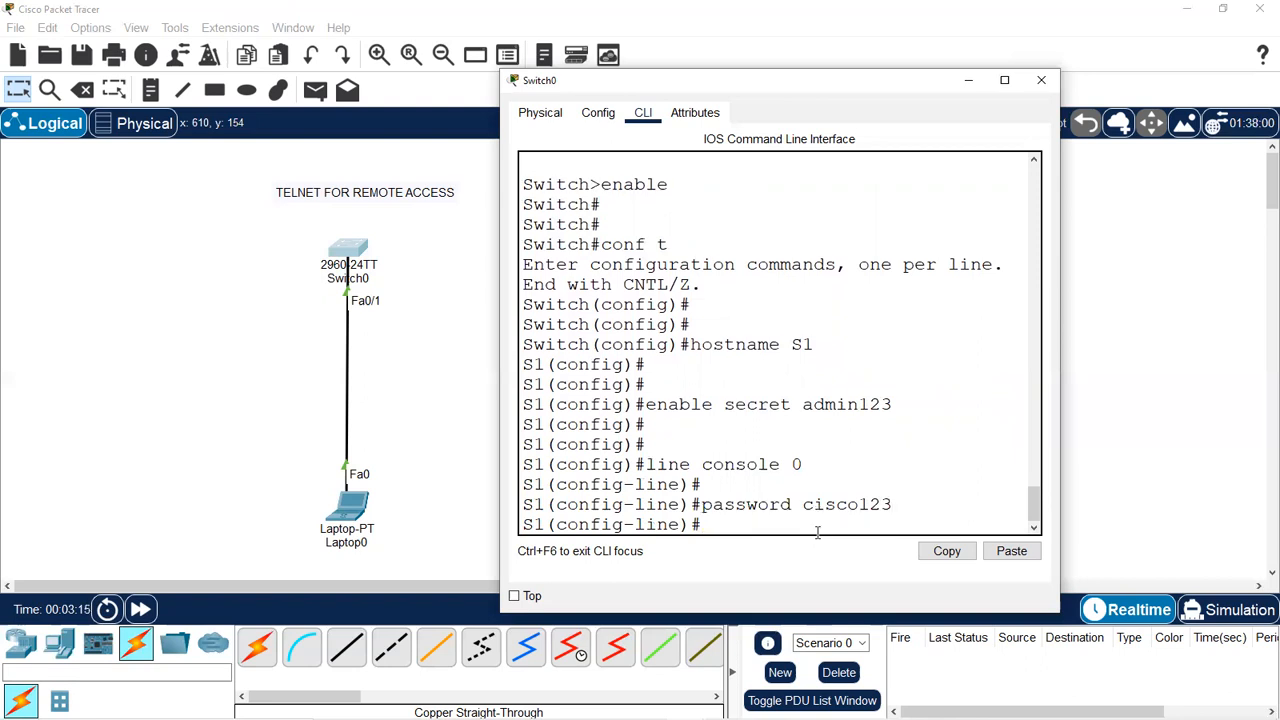
key("Return")
type("login")
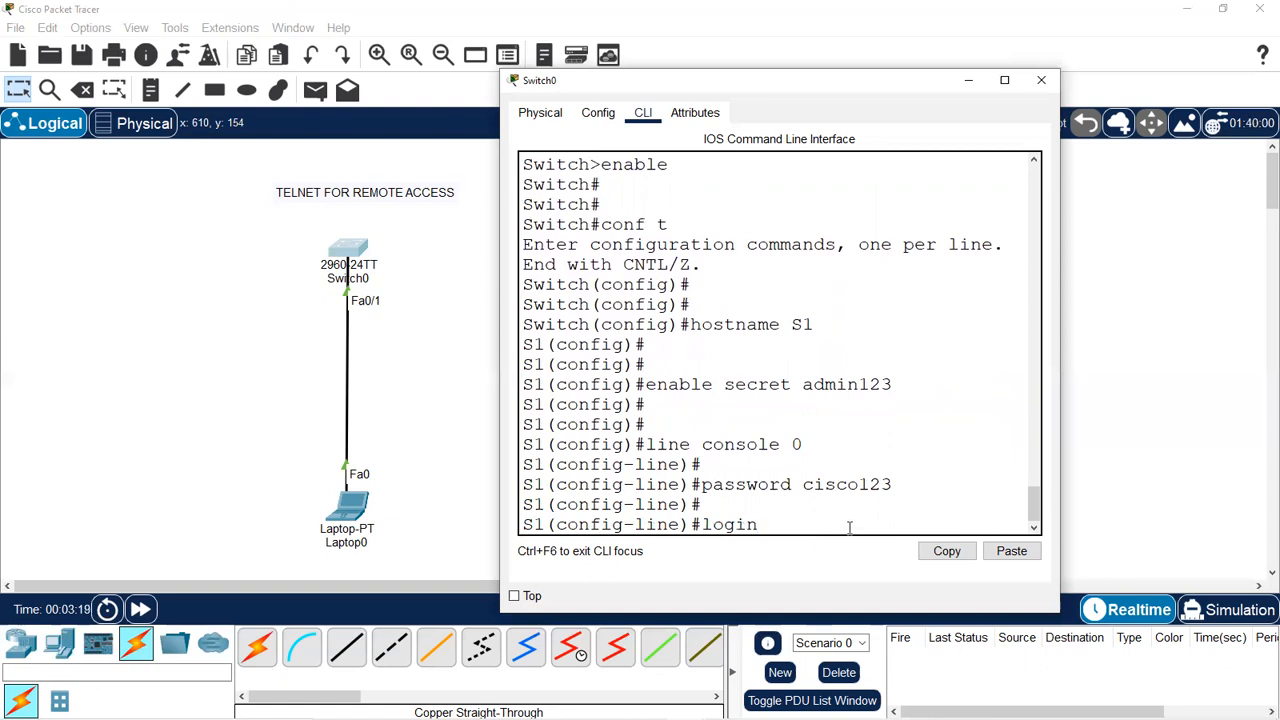
key("Return")
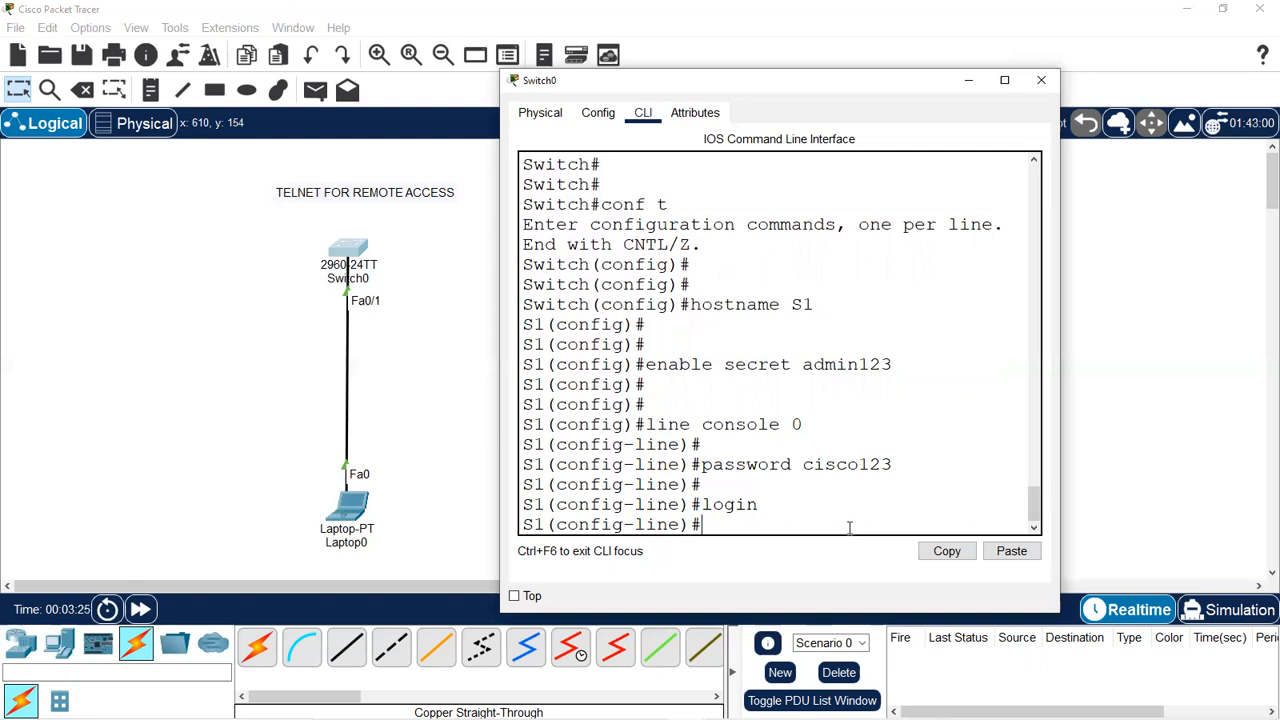
Highlight the console password to explain it, then exit back to global configuration.
left_click_drag(893, 466, 802, 459)
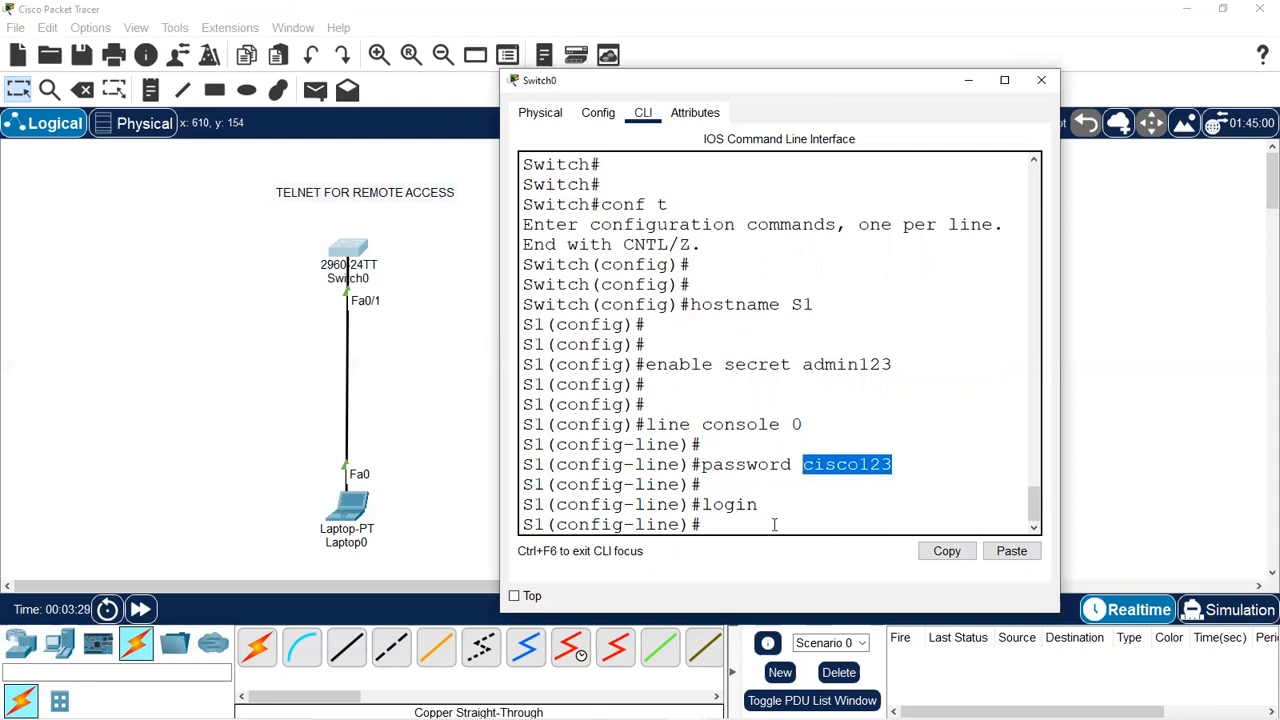
left_click(728, 526)
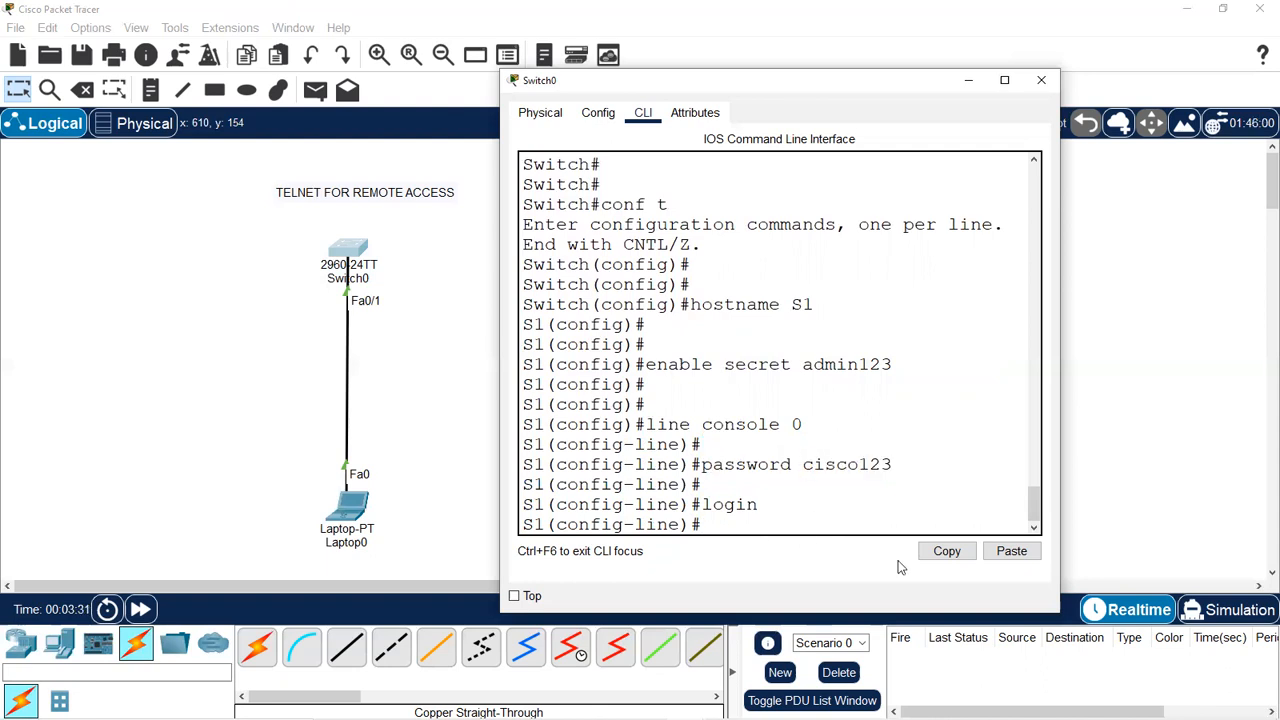
key("Return")
key("Return")
type("exi")
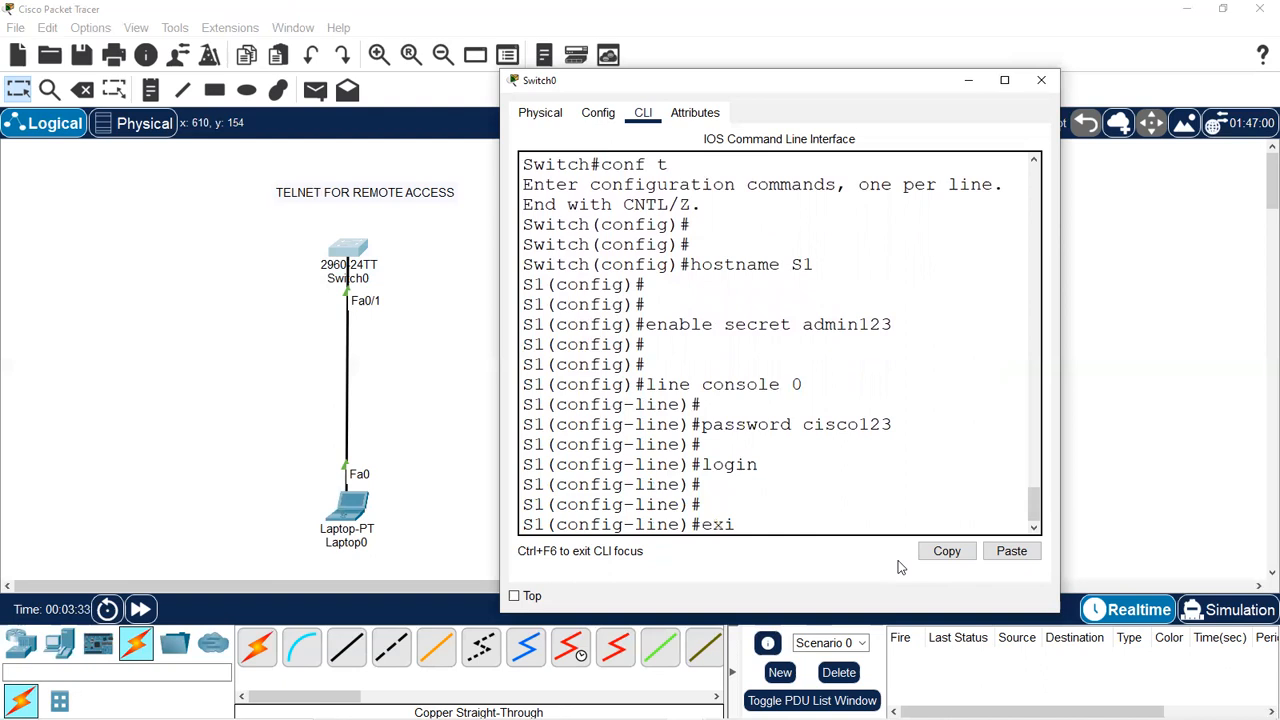
type("t")
key("Return")
key("Return")
key("Return")
key("Return")
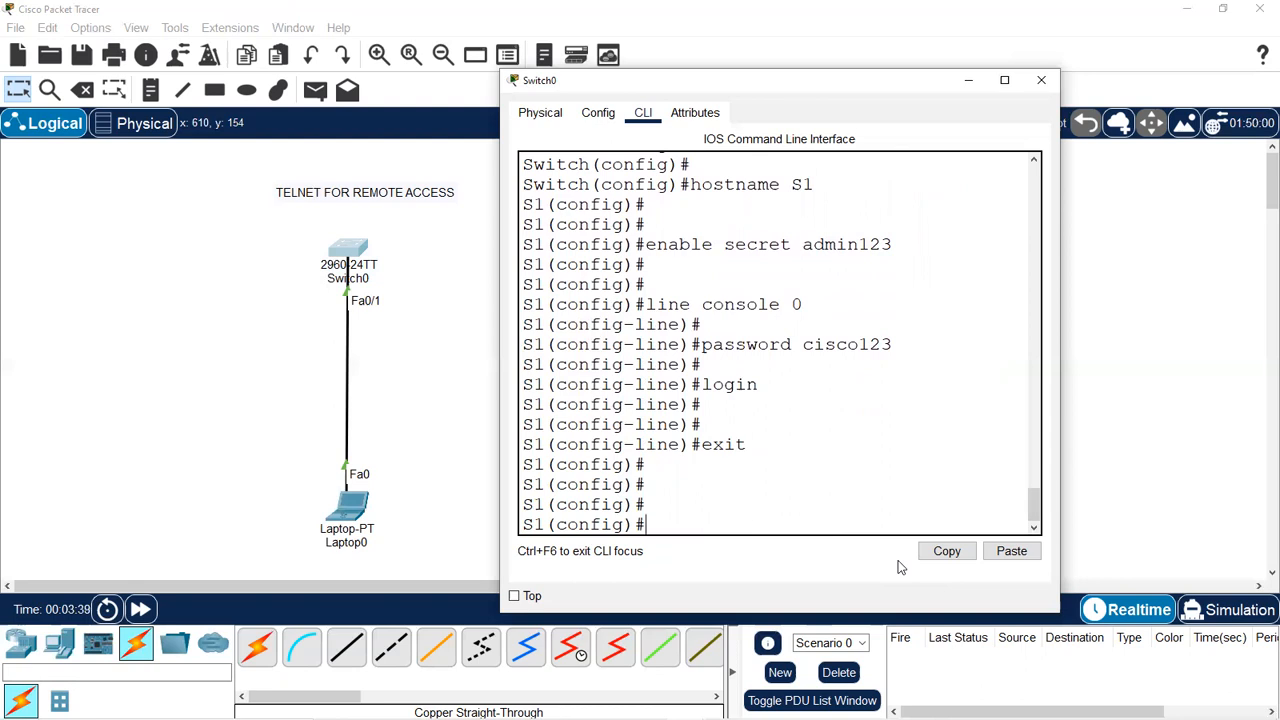
Enter configuration of vty lines 0 15 and set their password.
type("line vty 0 15")
key("Return")
key("Return")
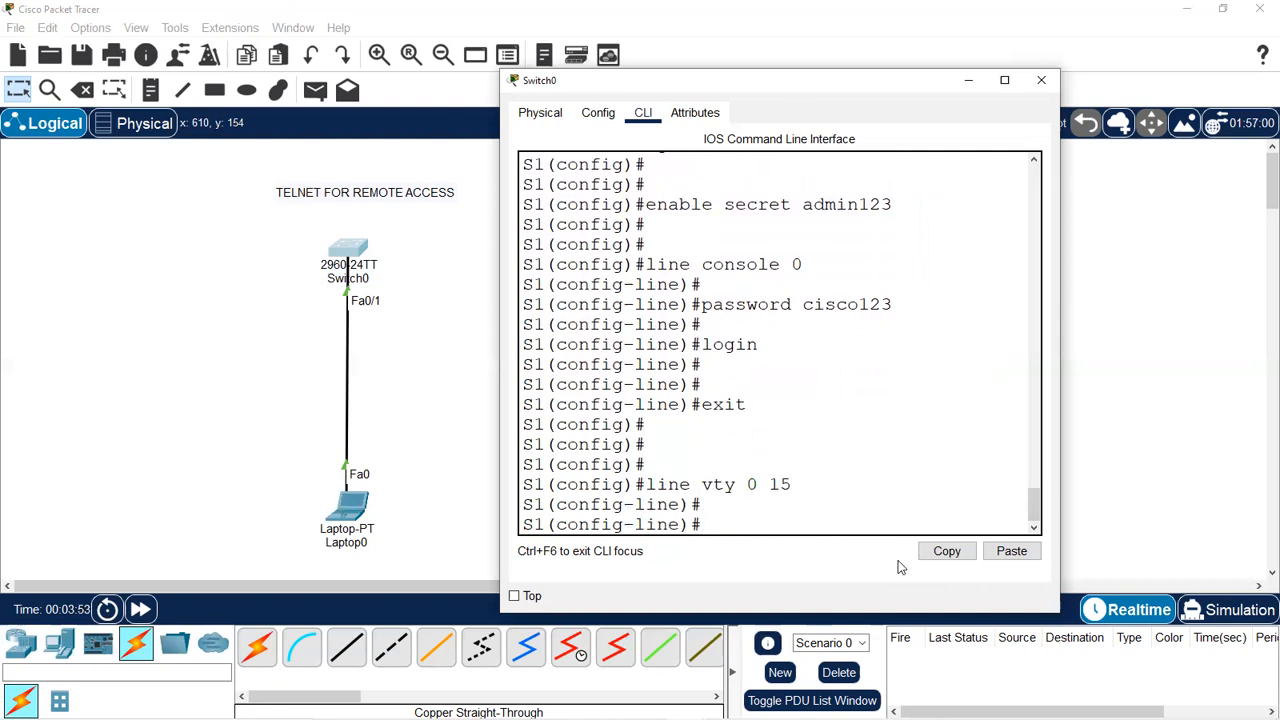
type("a")
key("BackSpace")
type("password cisco123")
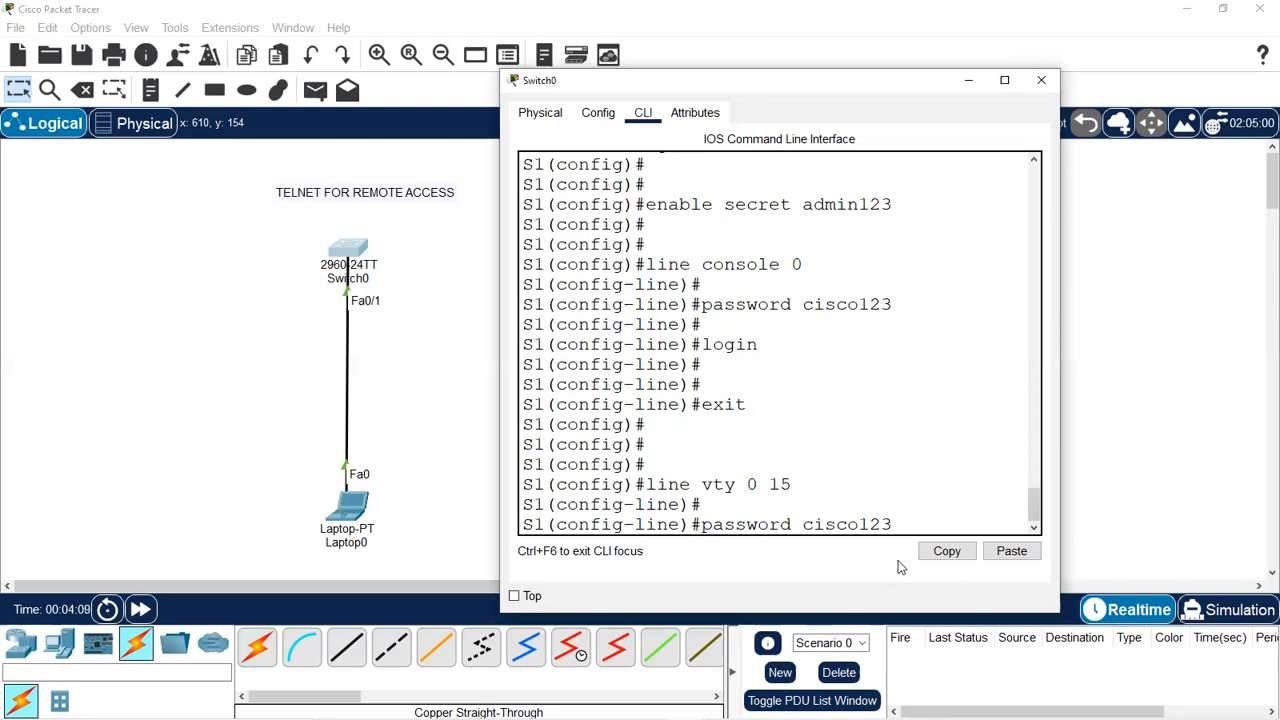
key("Return")
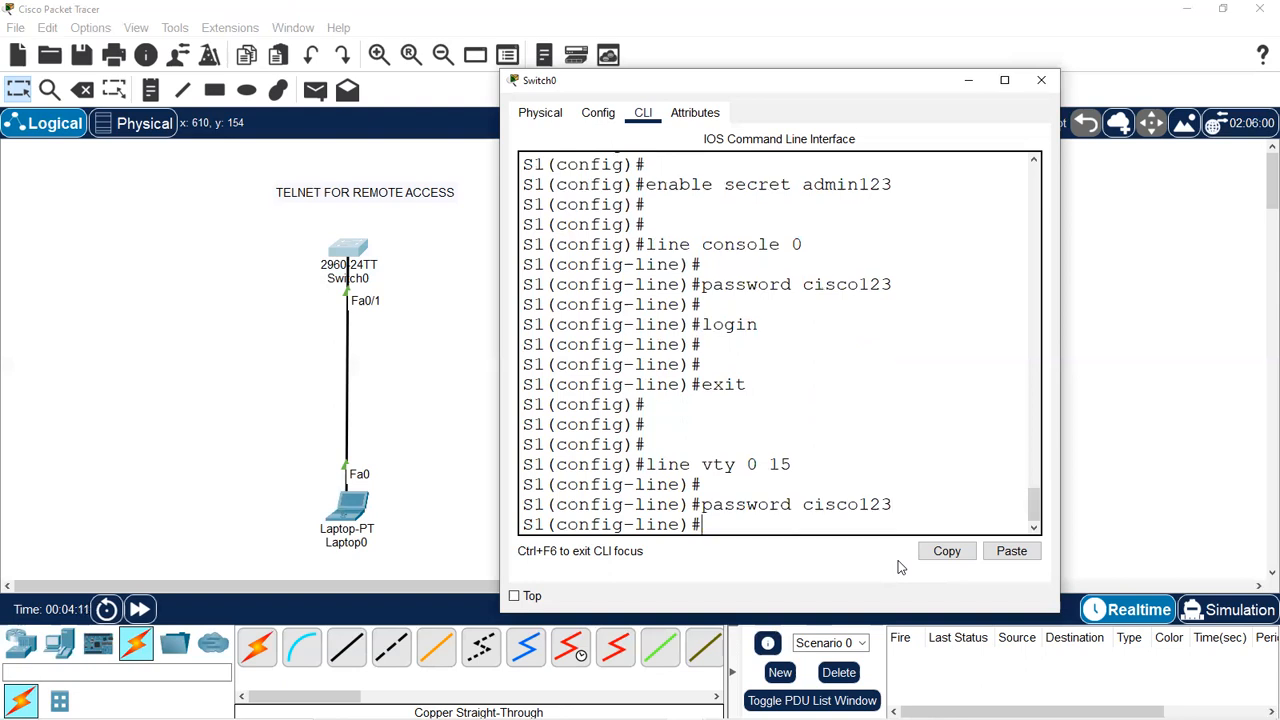
Require login on the vty lines and exit to global configuration.
key("Return")
type("logi")
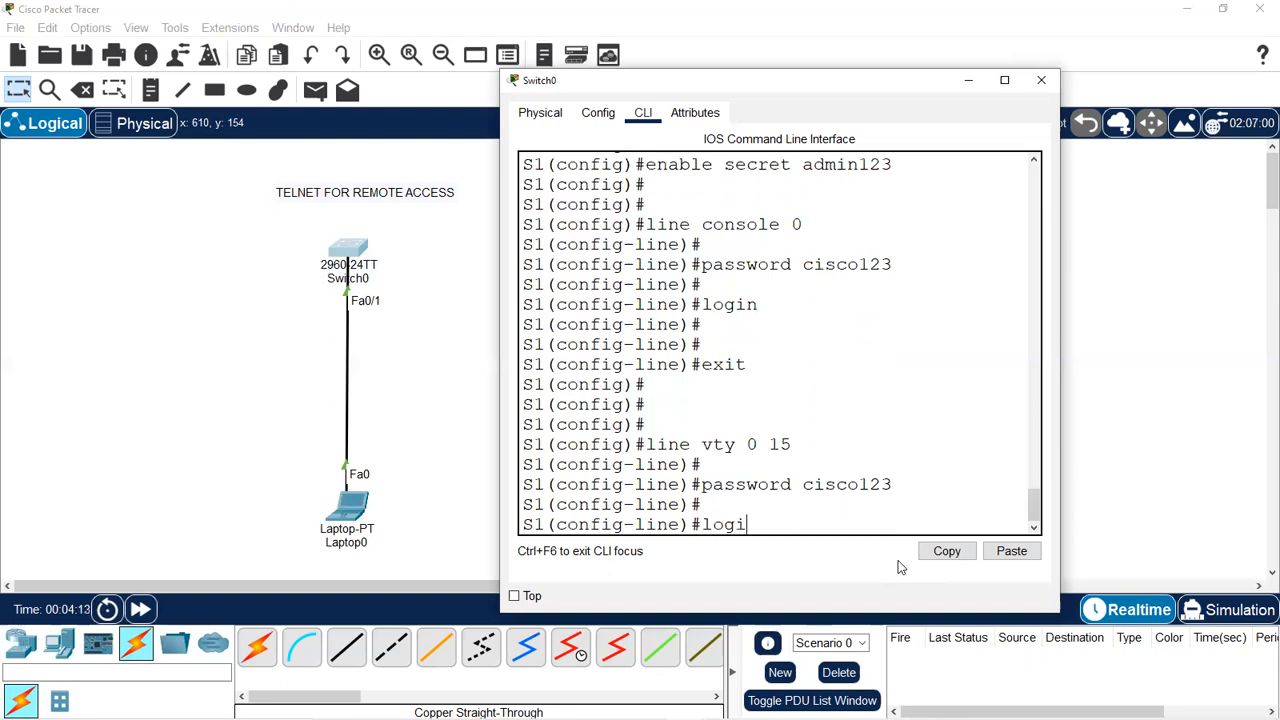
type("n")
key("Return")
key("Return")
type("exit")
key("Return")
key("Return")
key("Return")
key("Return")
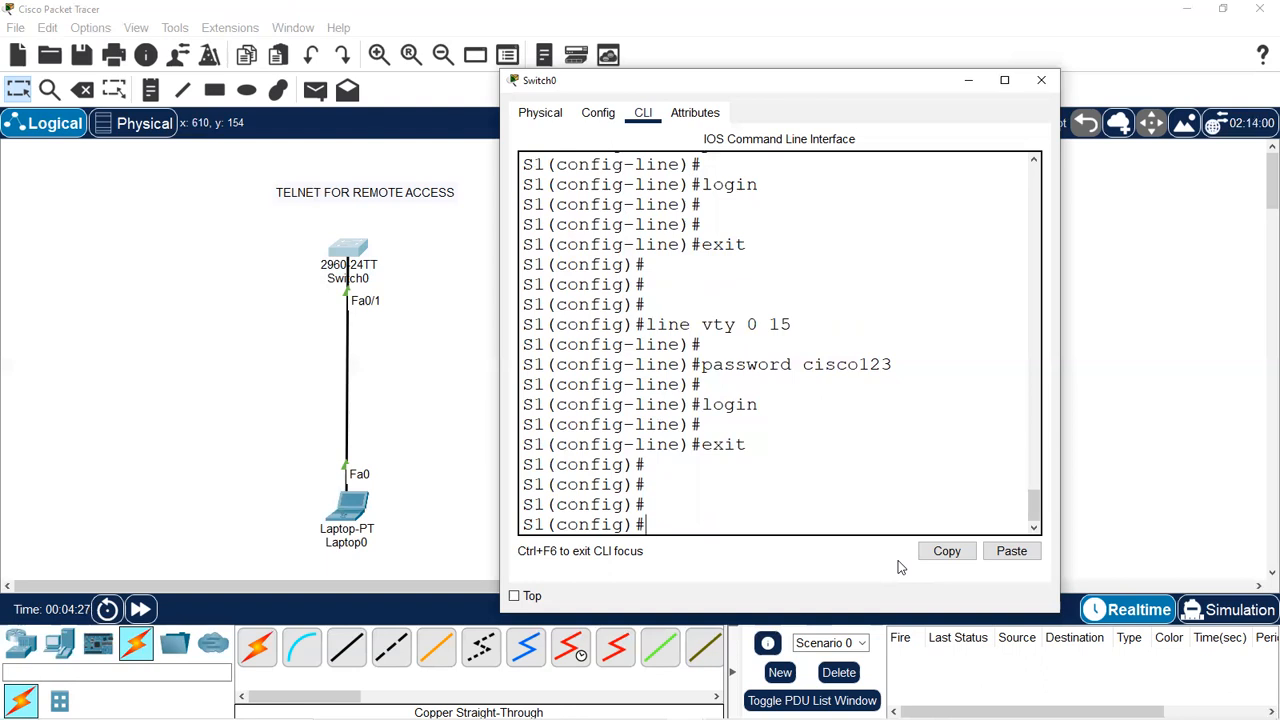
Enable service password-encryption in global configuration.
type("service password")
key("BackSpace")
type("-encry")
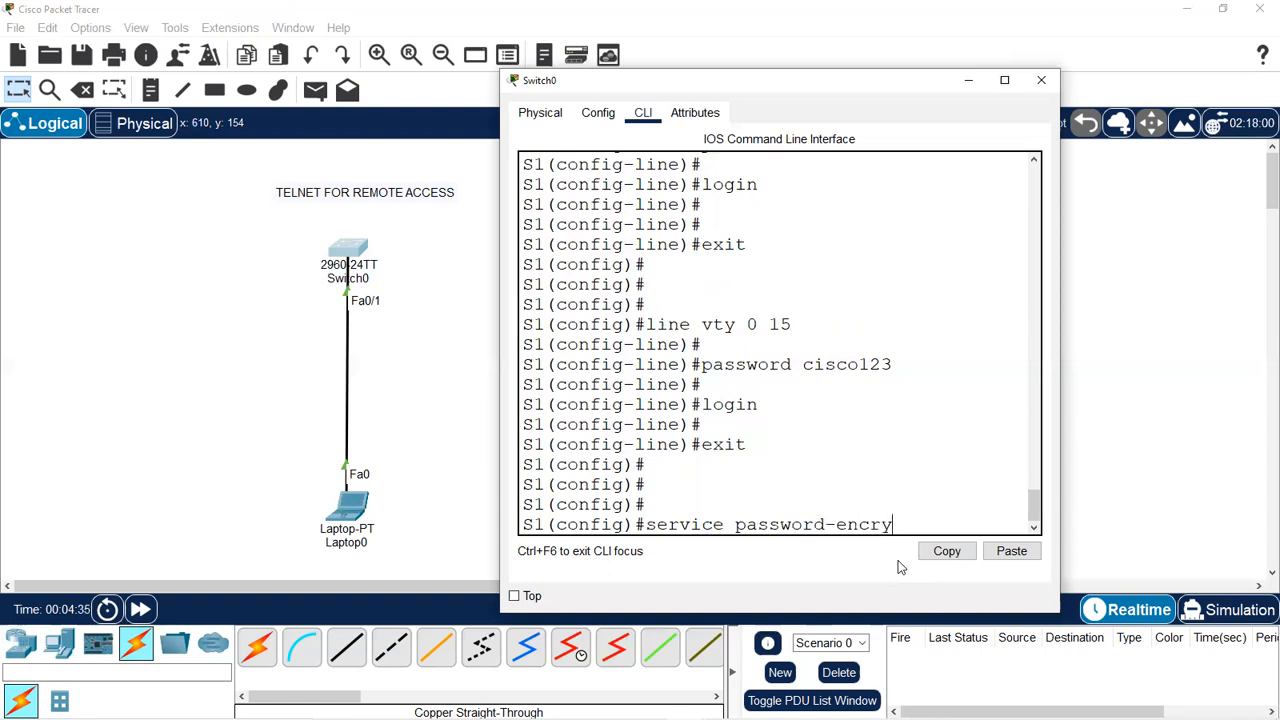
type("ption")
key("Return")
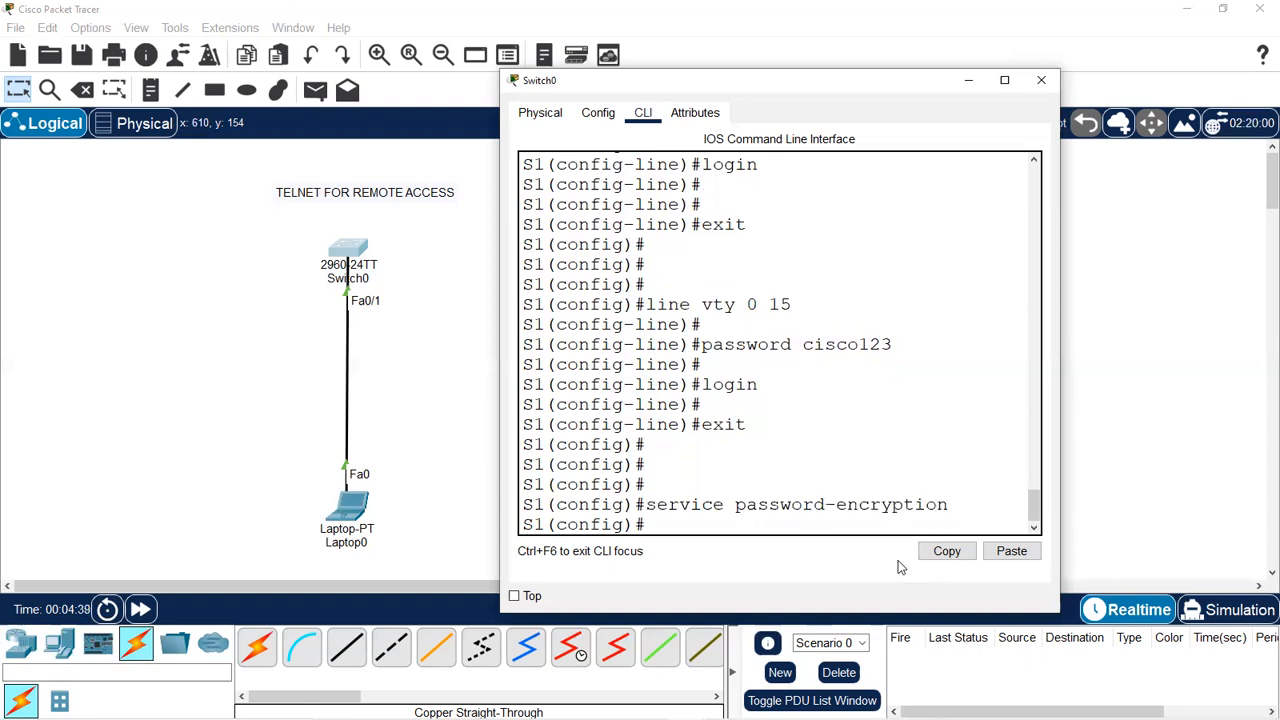
key("Return")
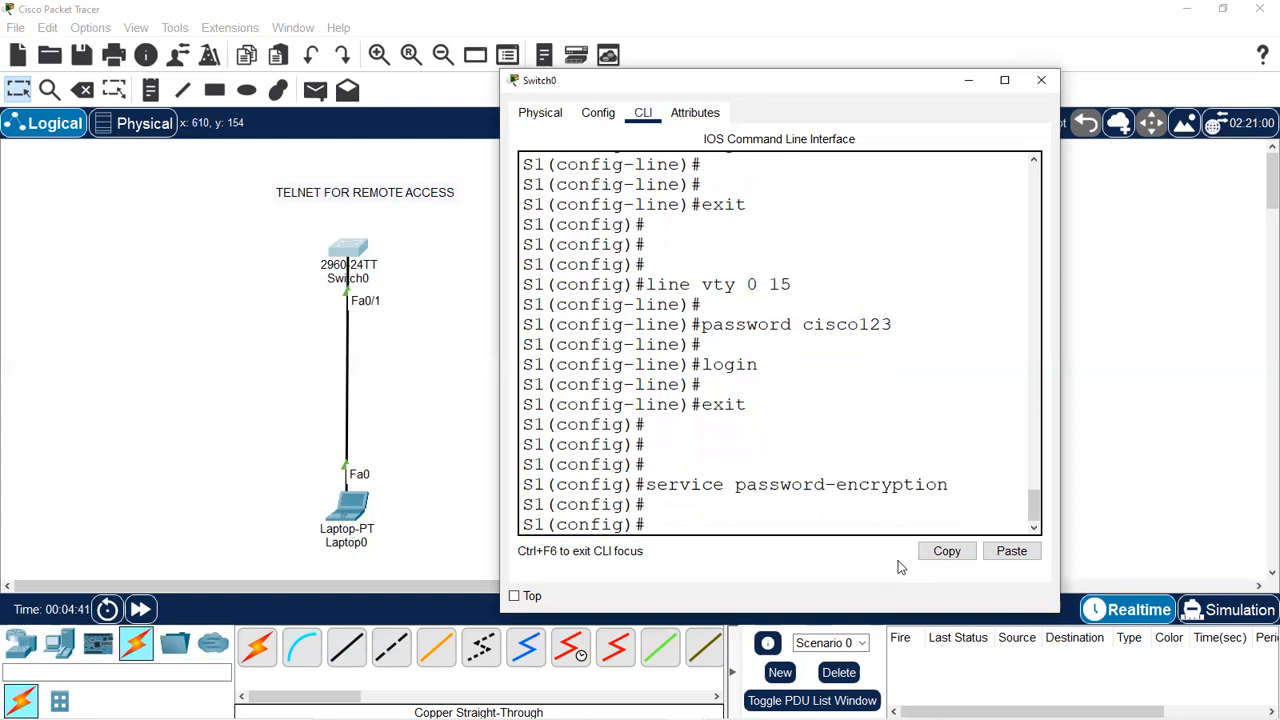
key("Return")
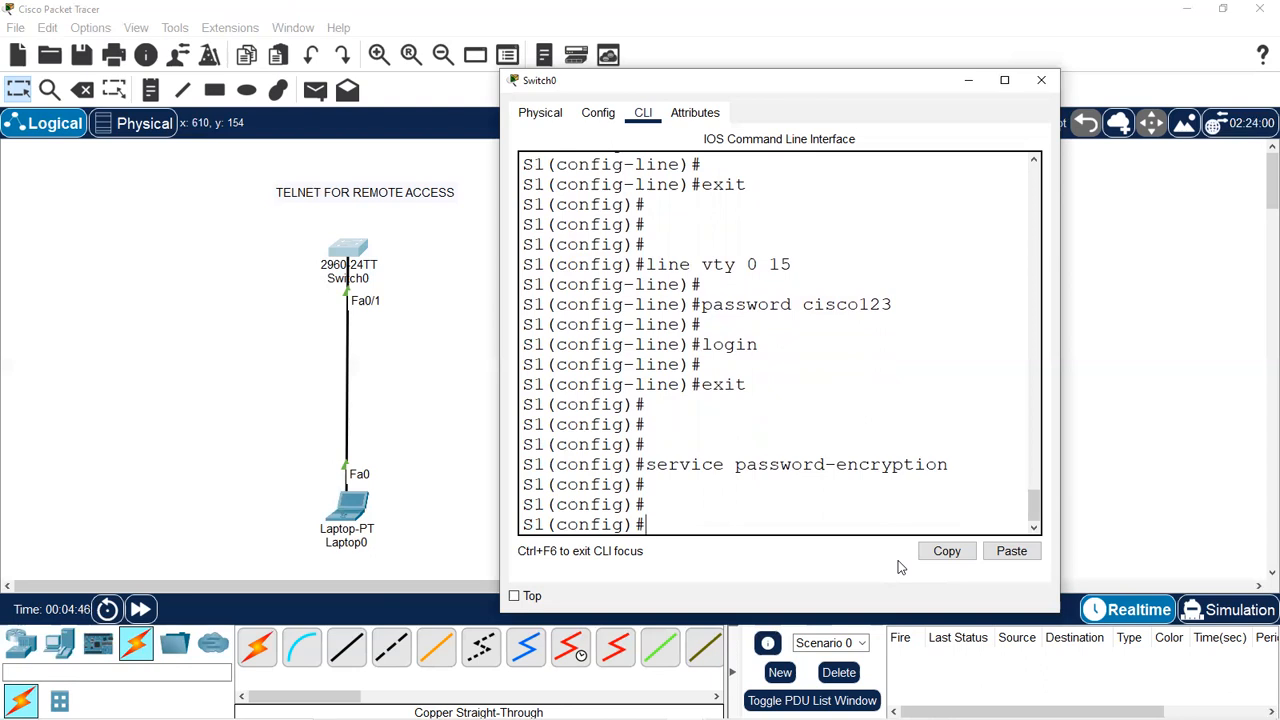
key("Return")
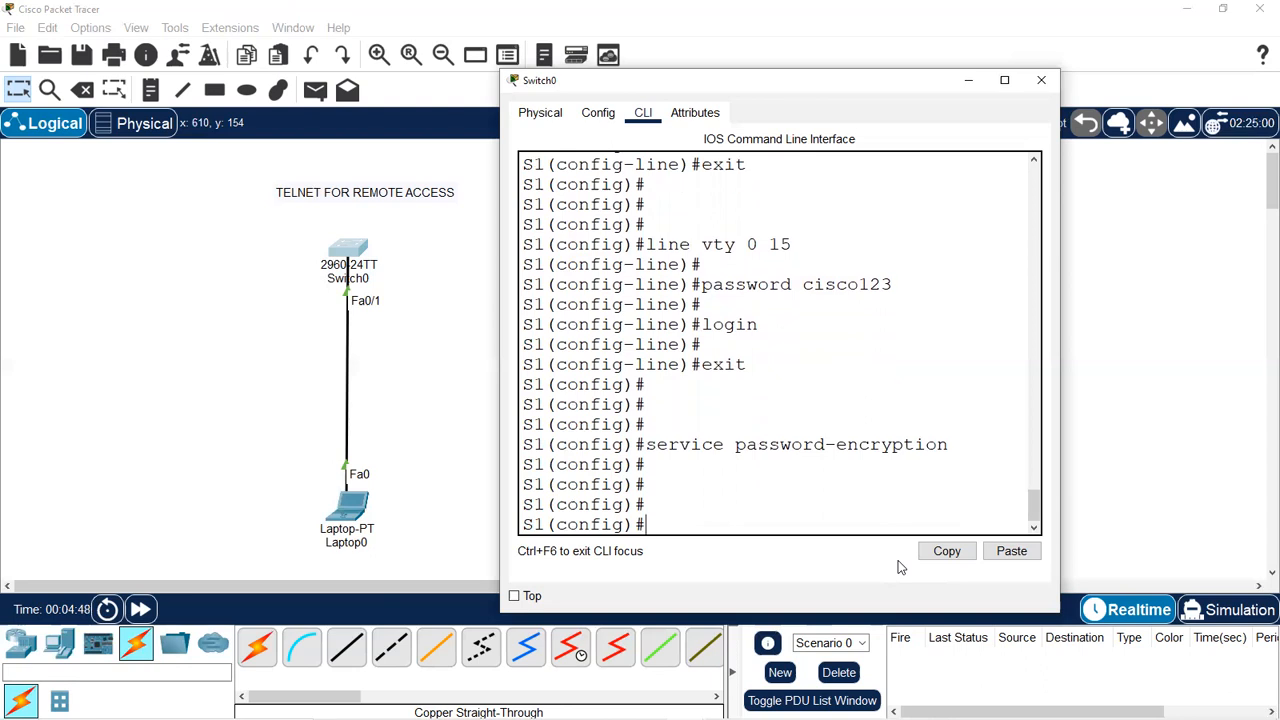
Set the banner motd to 'No unauthorized access allowed!' with # delimiters.
type("banner motd #")
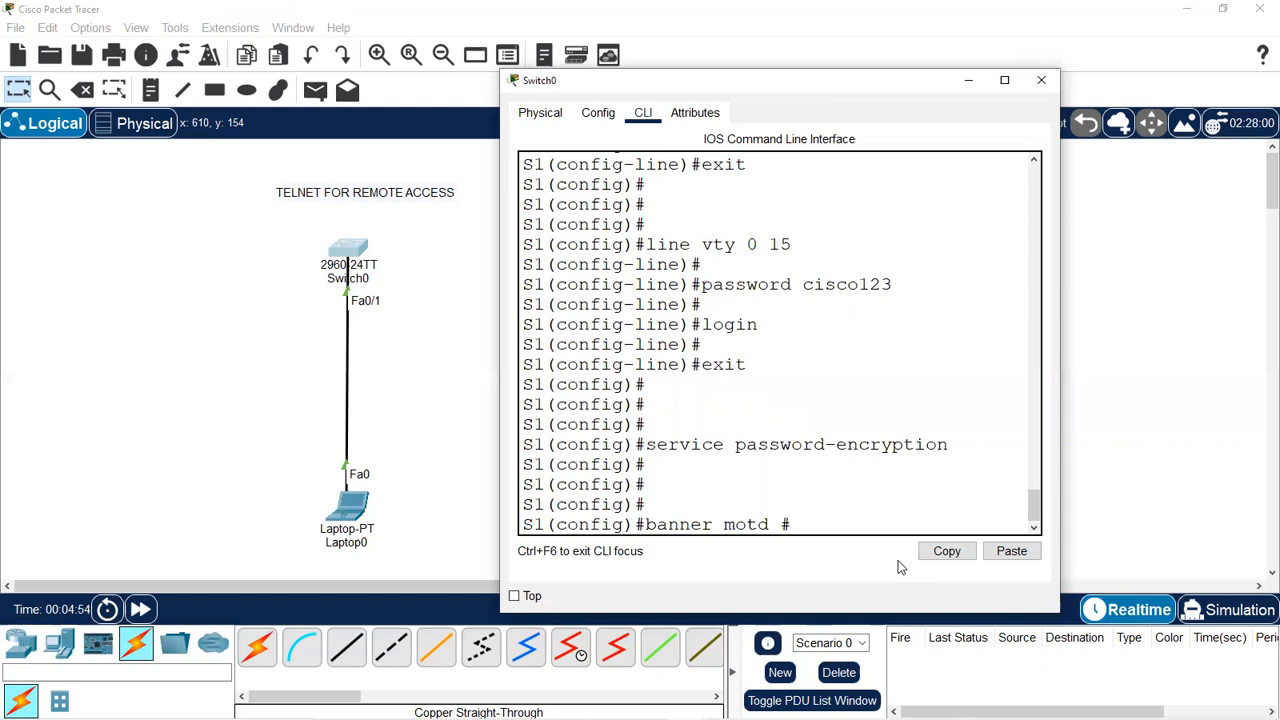
type("No au")
key("BackSpace")
key("BackSpace")
type("unauthoruzed")
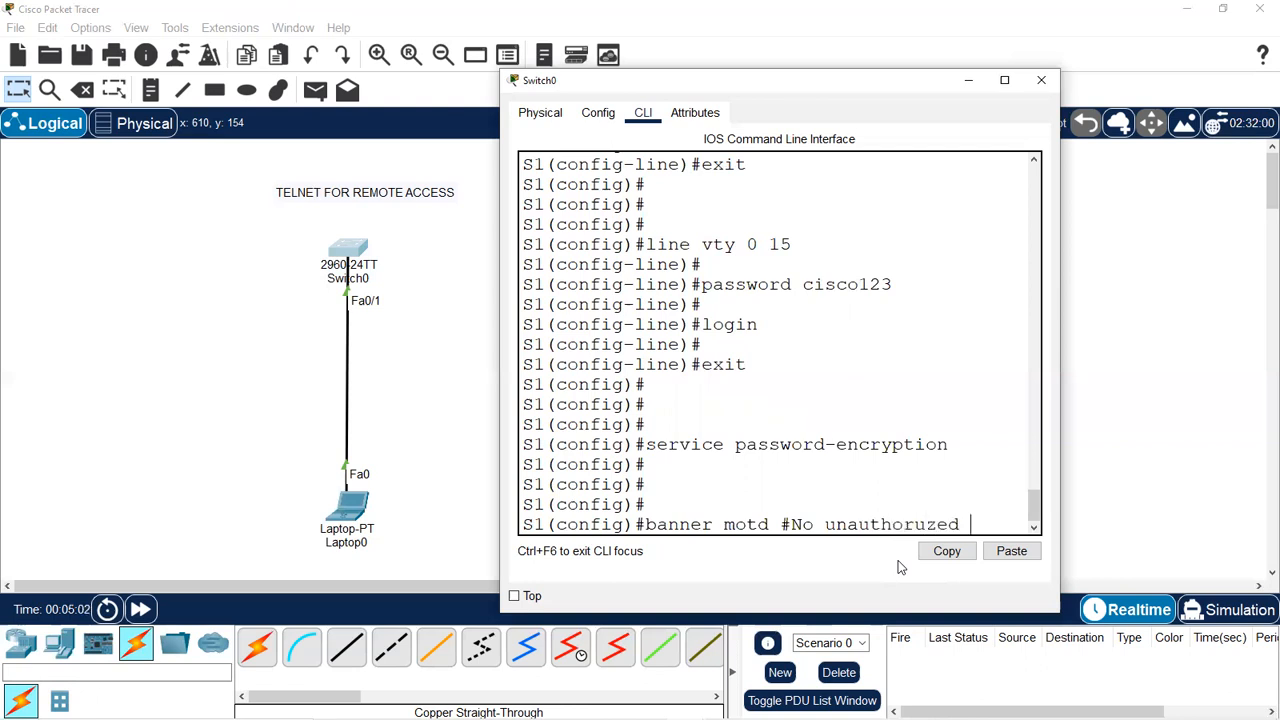
key("BackSpace")
key("BackSpace")
key("BackSpace")
type("ized access al")
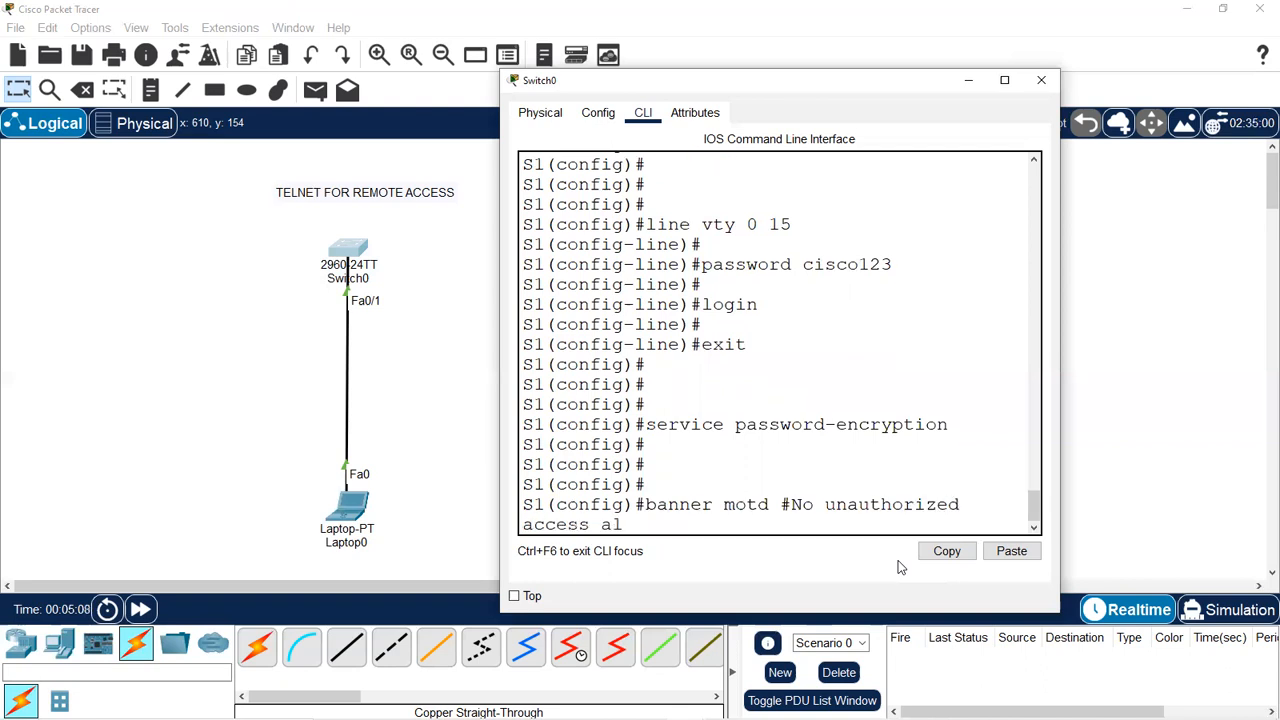
type("lowed !#")
key("Return")
key("Return")
key("Return")
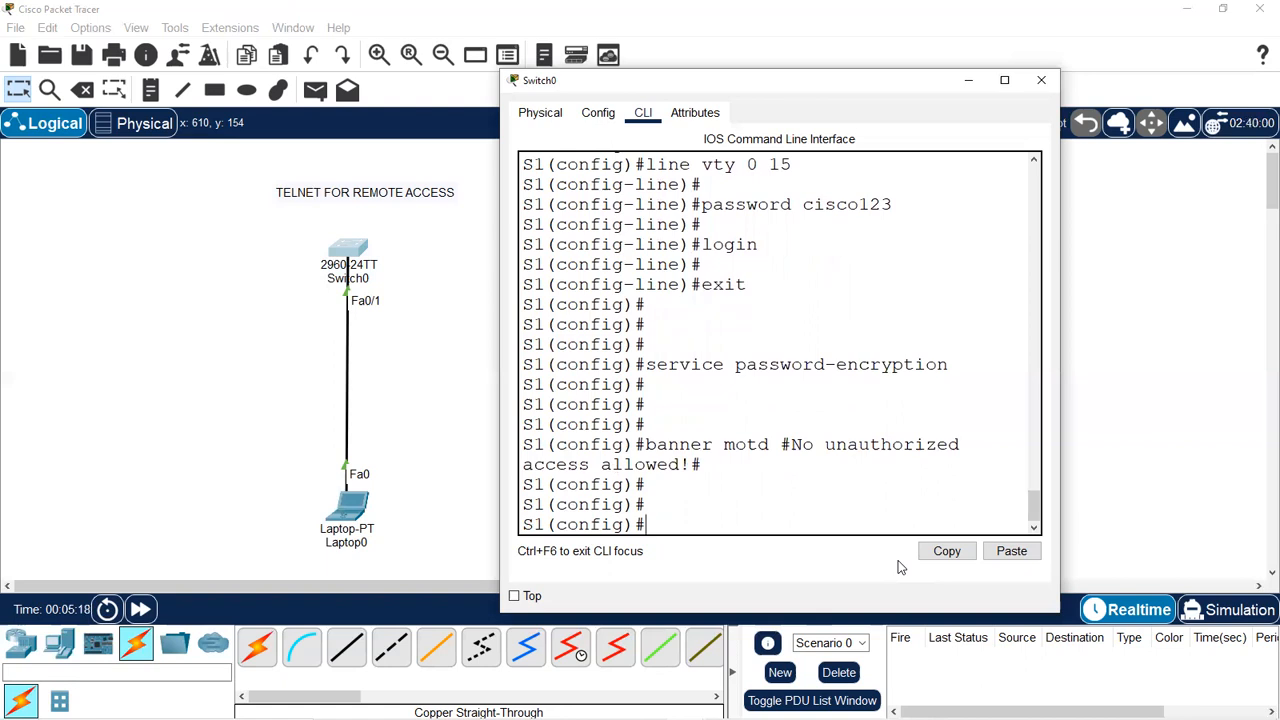
key("Return")
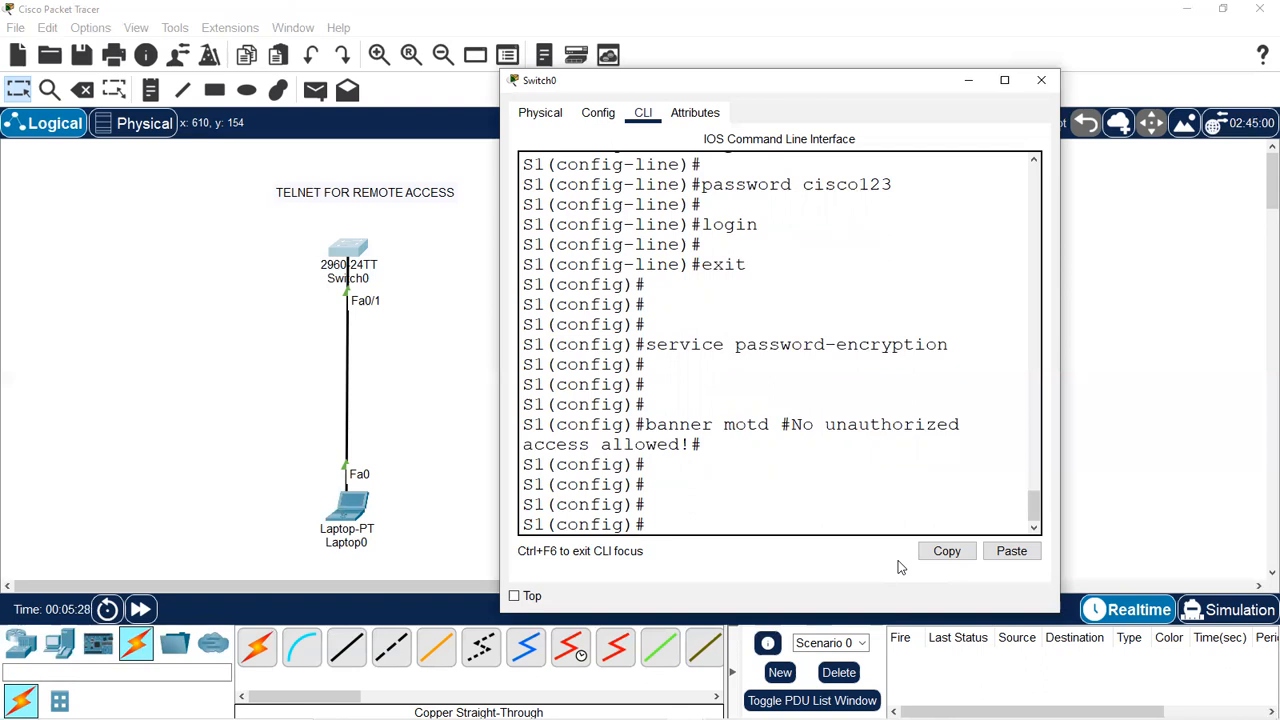
Give interface VLAN 1 address 192.168.1.1 255.255.255.0, bring it up, and return to privileged mode.
key("Return")
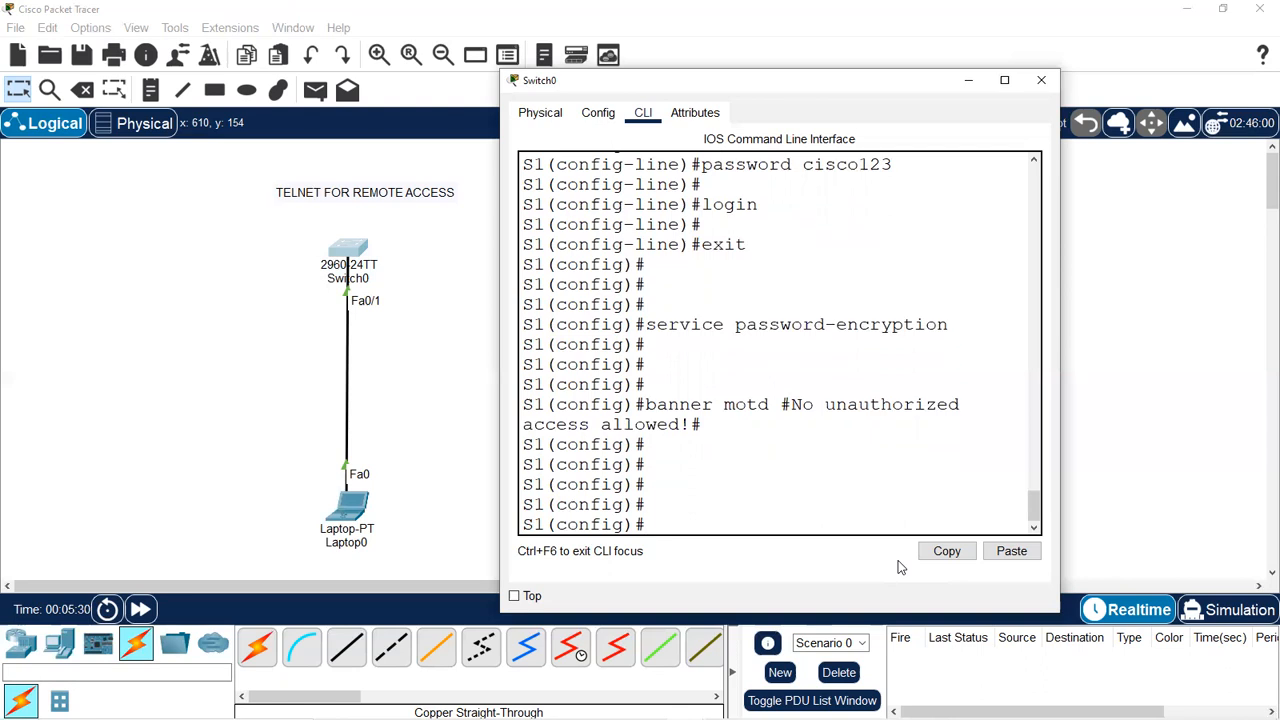
type("int vlan 1")
key("Return")
key("Return")
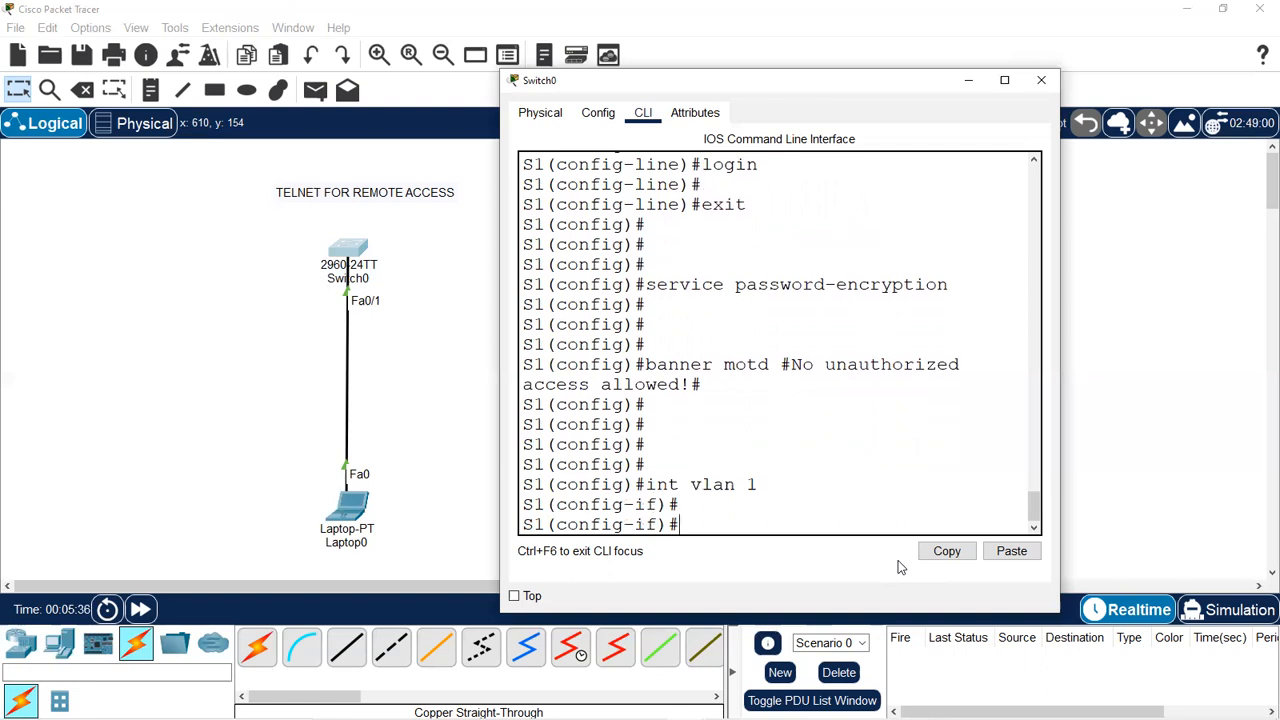
type("ip addresss")
key("BackSpace")
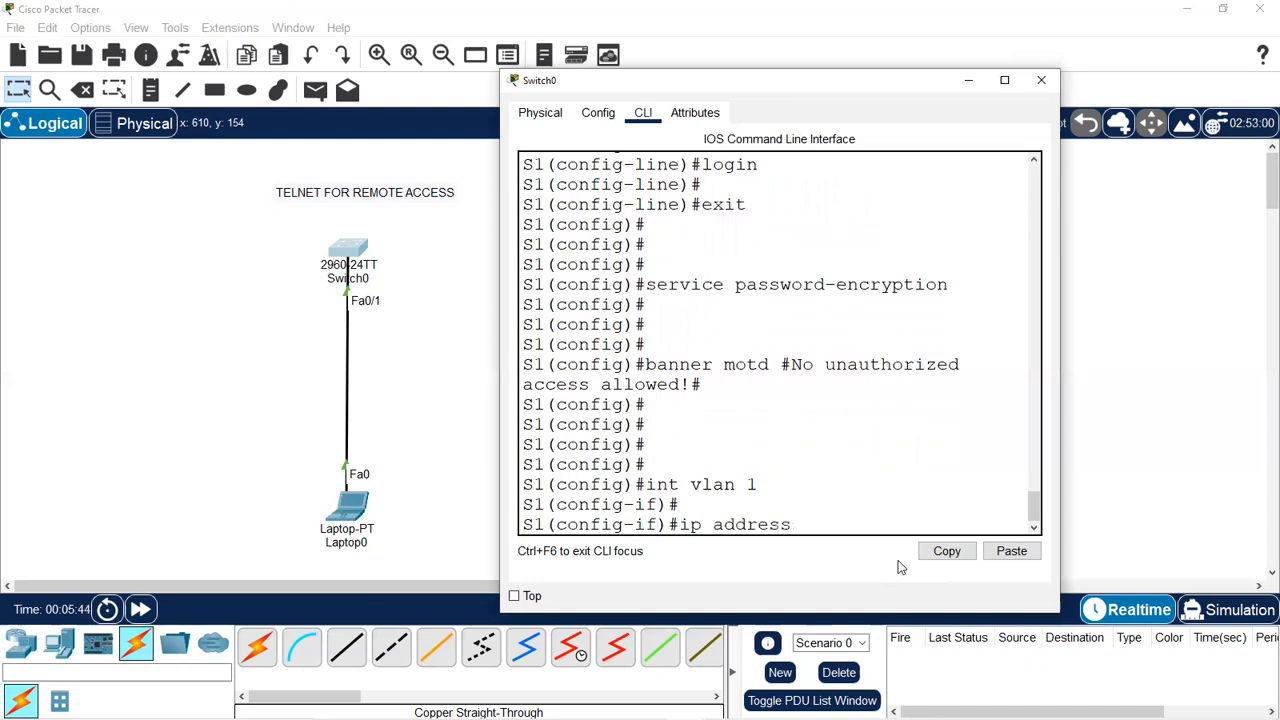
type("192.168.1.1 255.25")
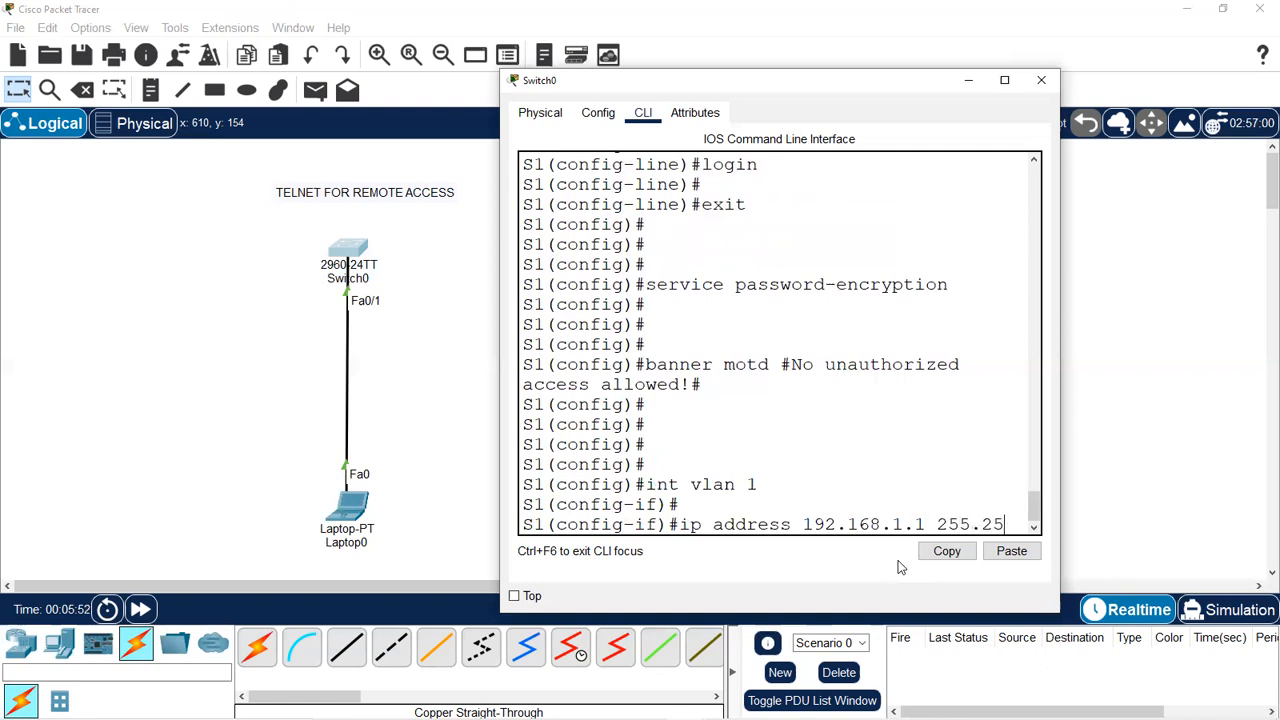
type("5.255.0")
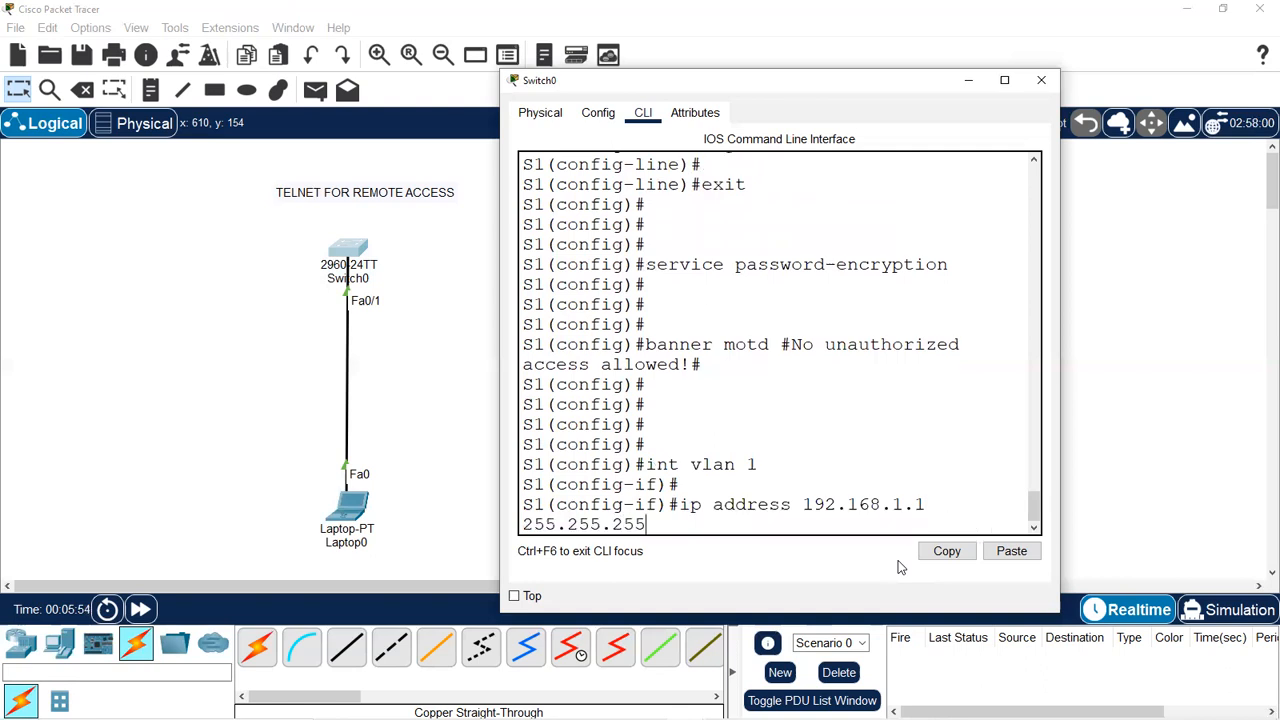
key("Return")
key("Return")
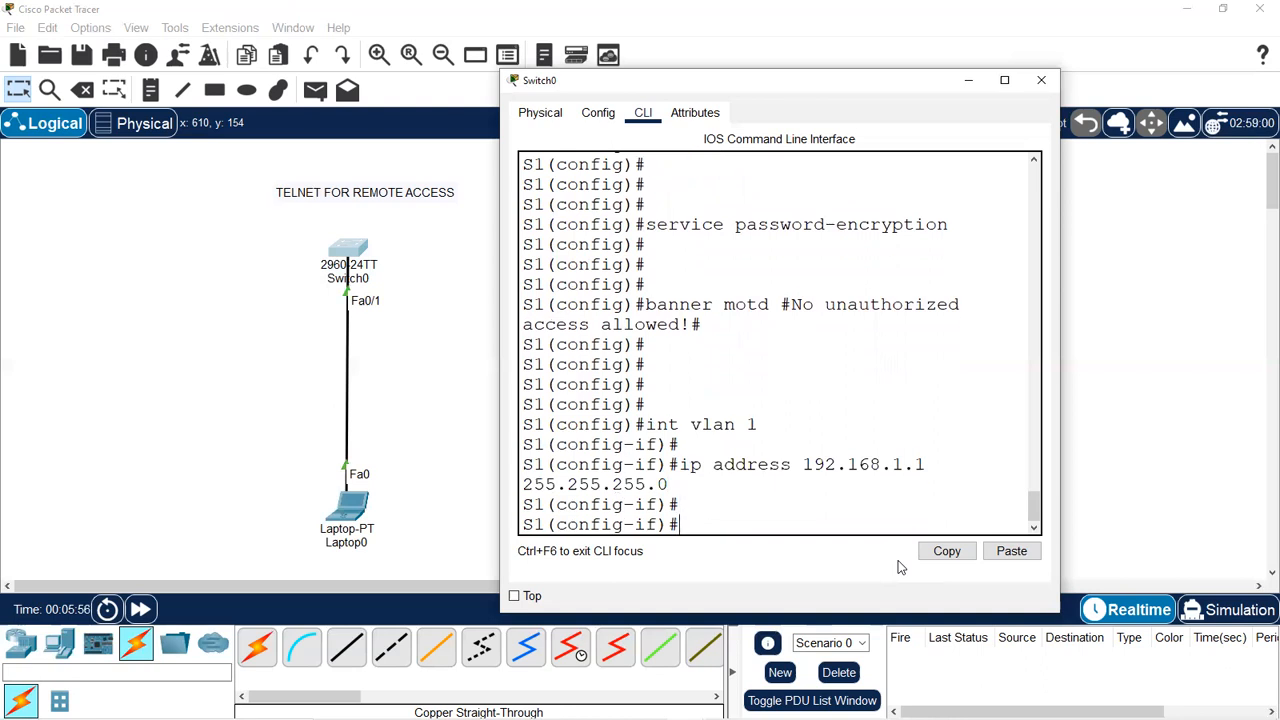
type("no shutdown")
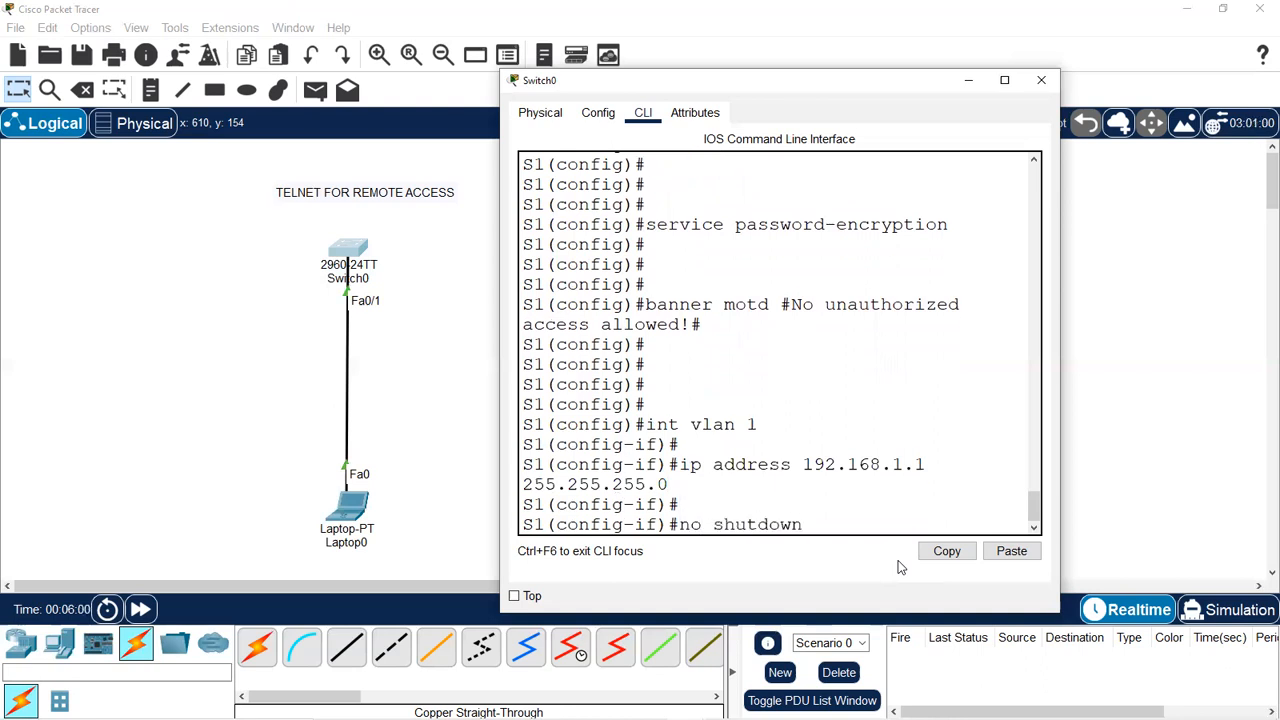
key("Return")
key("Return")
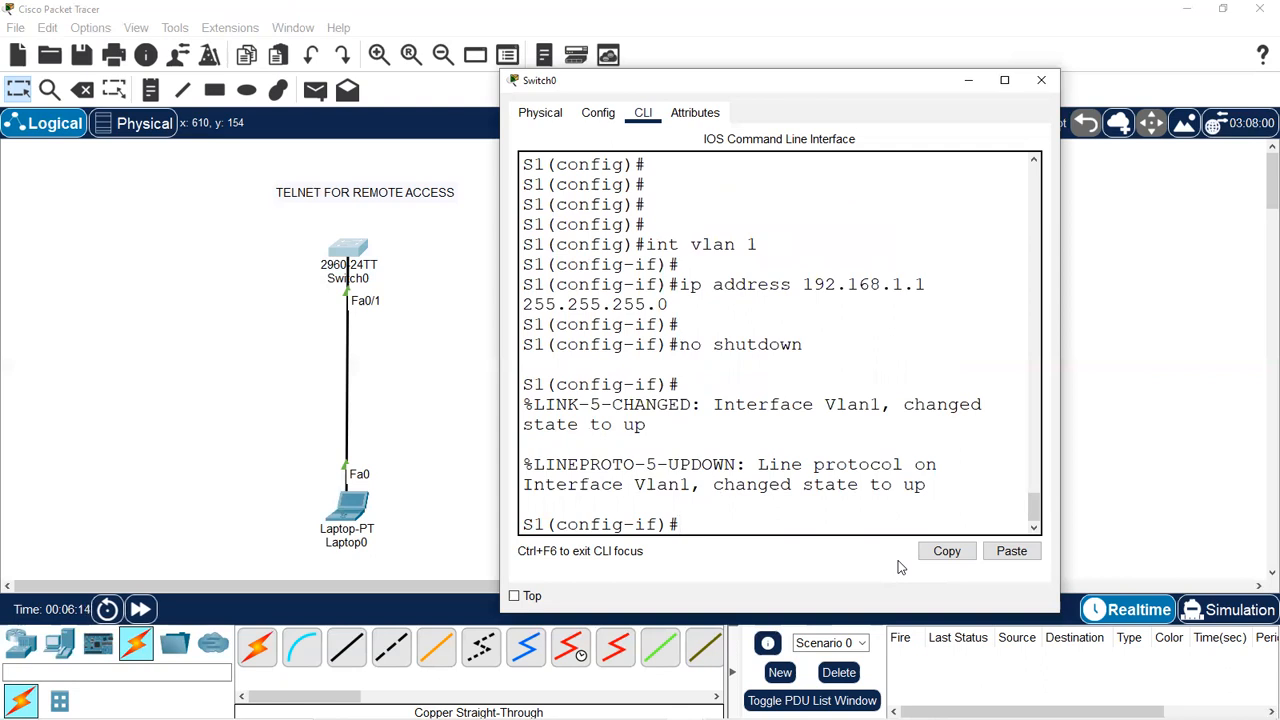
key("ctrl+z")
Save S1's configuration with copy running-config startup-config, accepting the default filename.
key("Return")
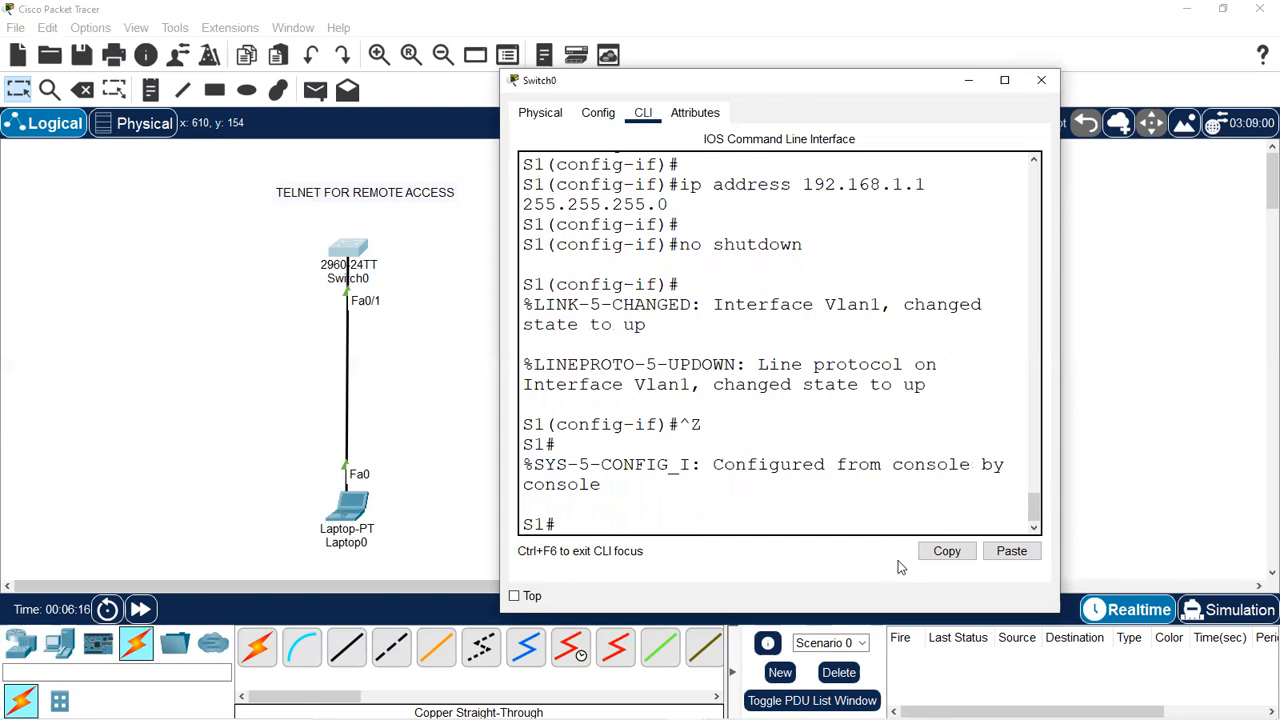
type("copy ru")
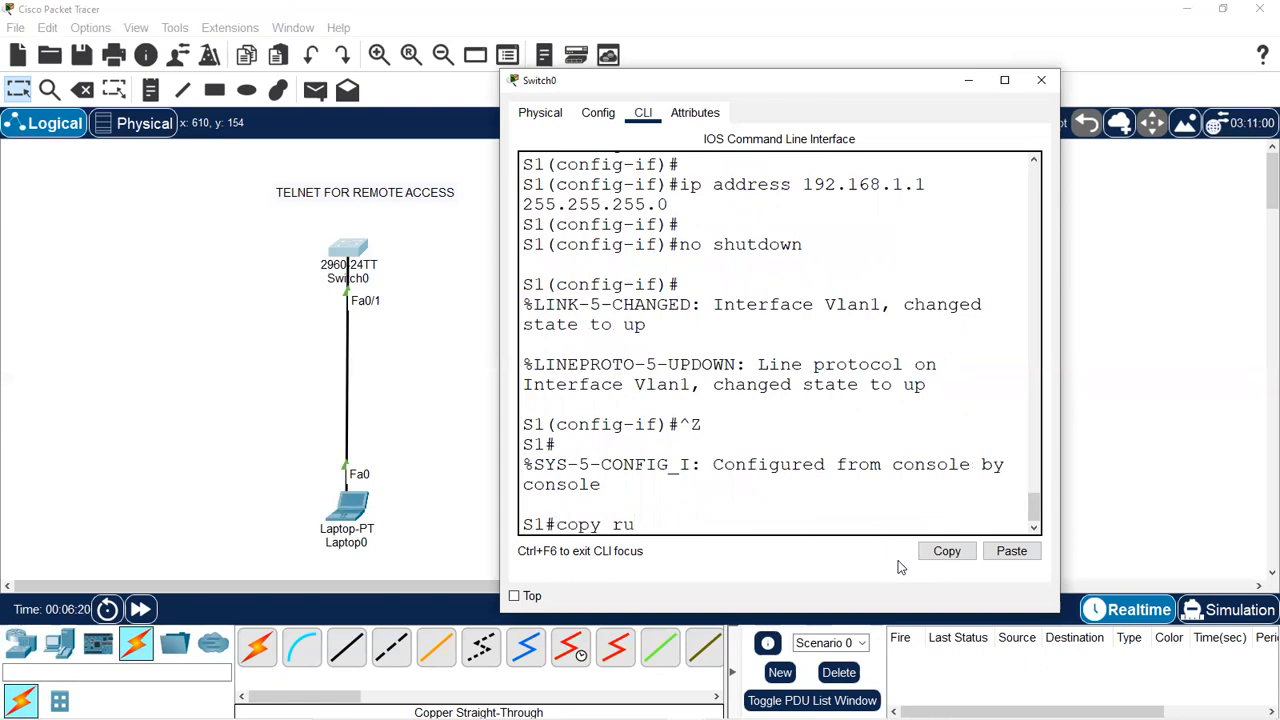
type("nning-conf")
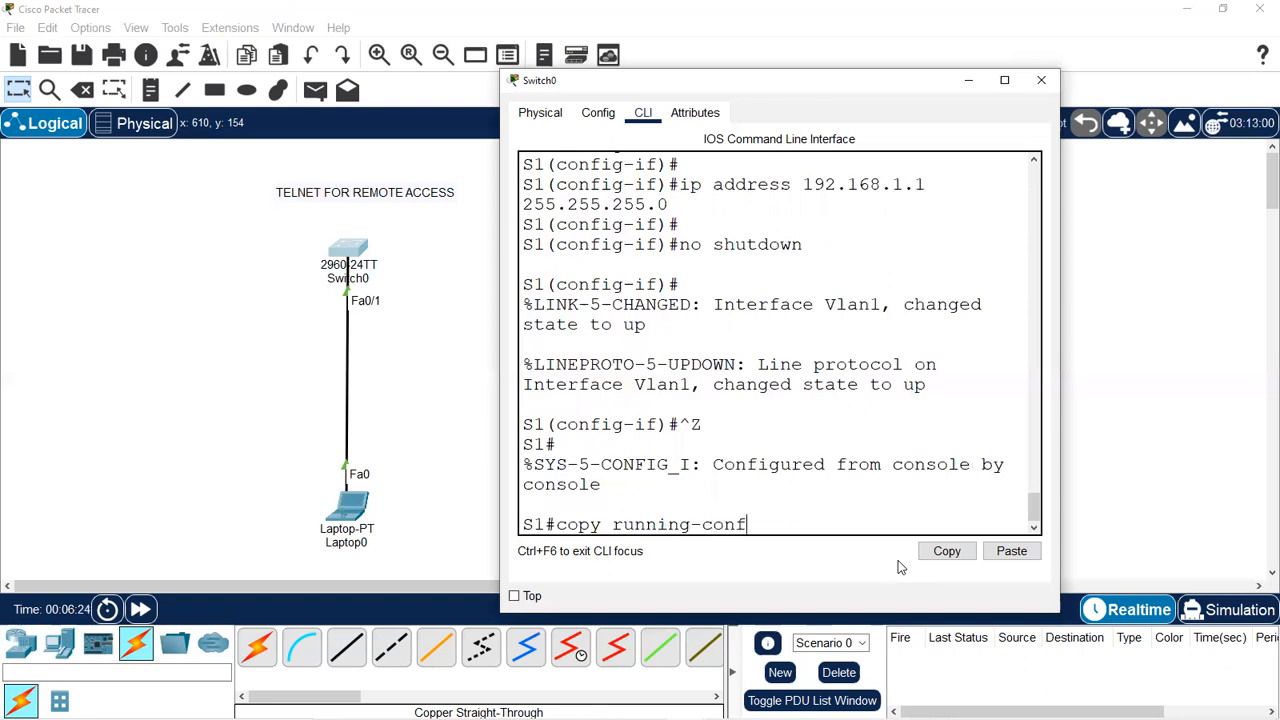
type("ig startup-config")
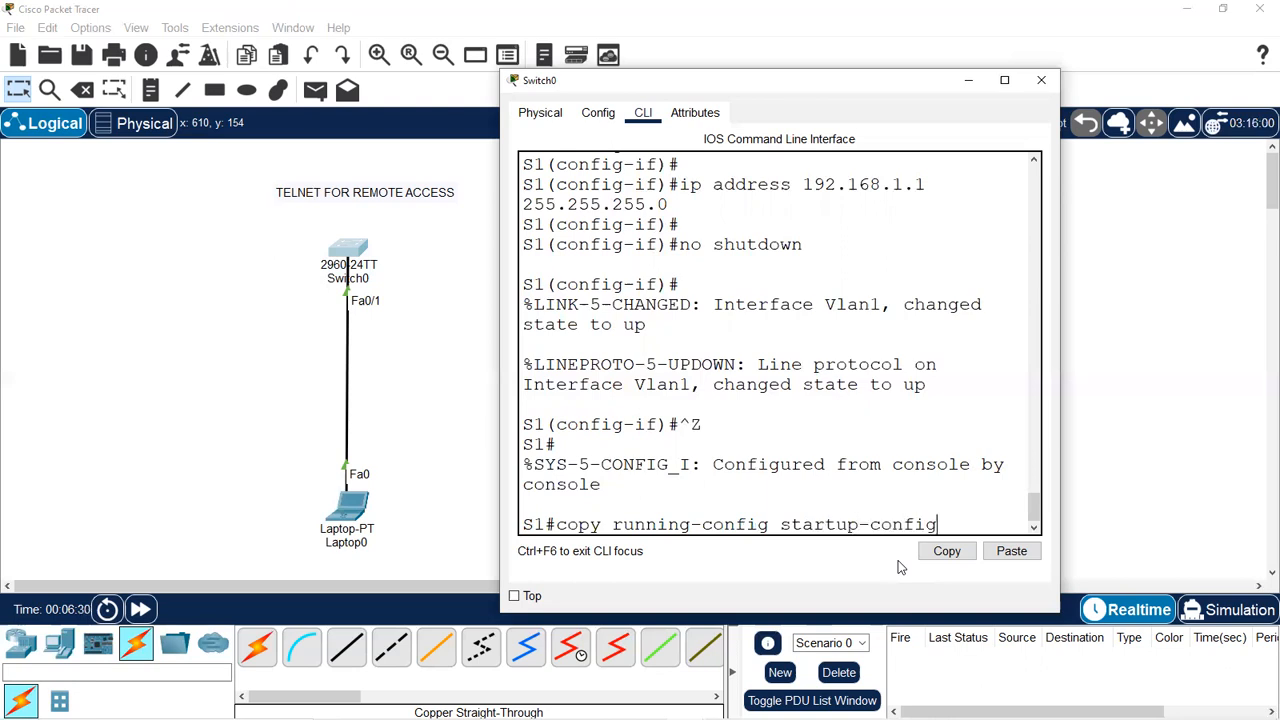
key("Return")
key("Return")
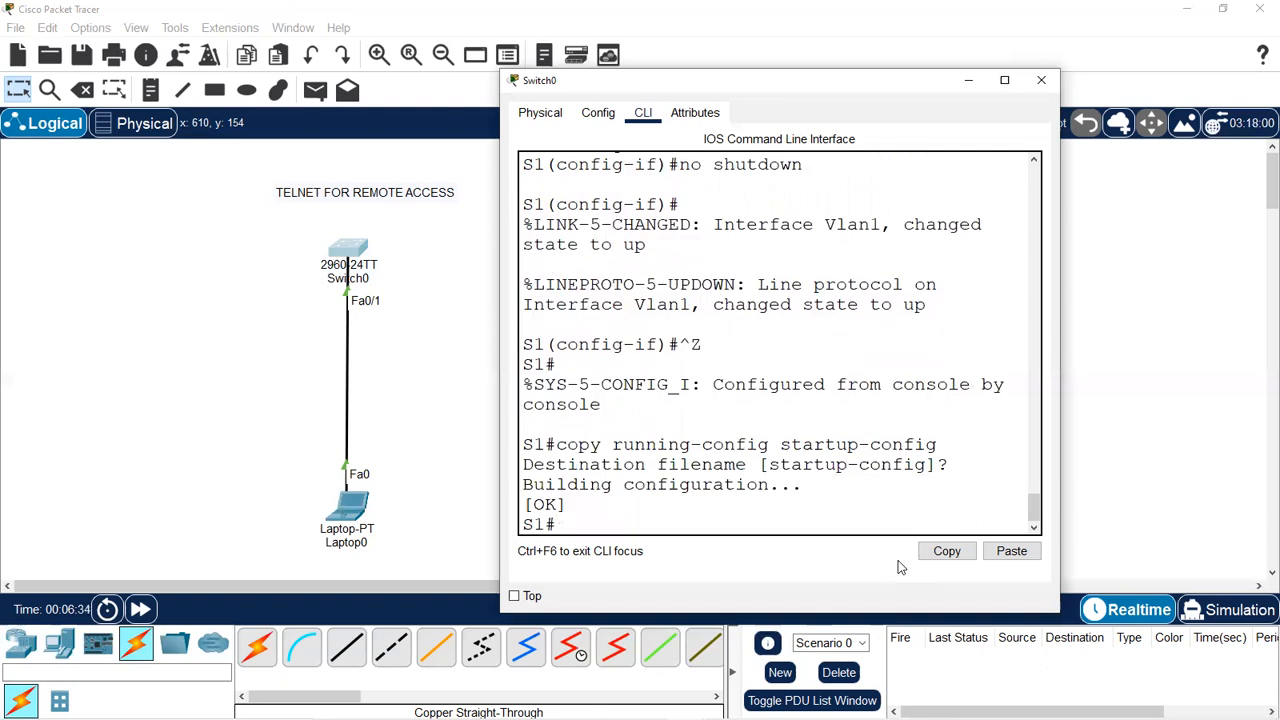
left_click(345, 512)
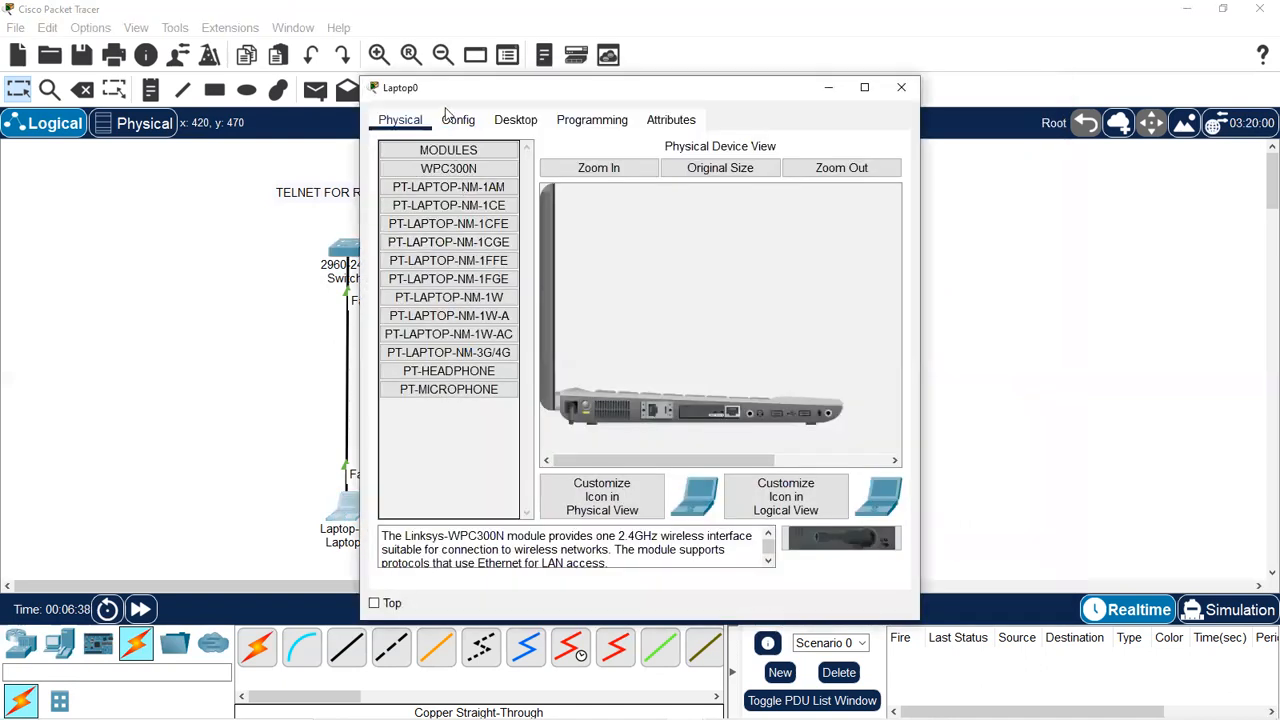
Open Laptop0's IP Configuration and enter a first IPv4 address of 192.168.1.1.
left_click_drag(477, 88, 617, 88)
left_click(652, 119)
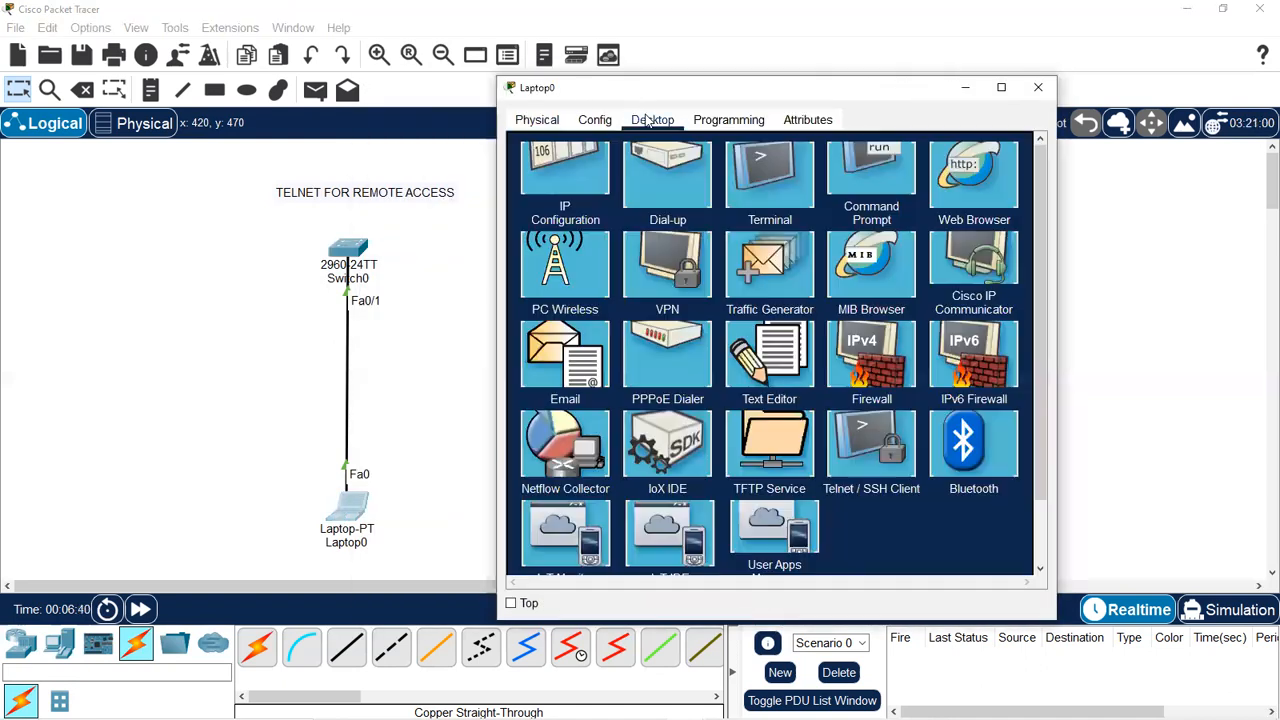
left_click(570, 202)
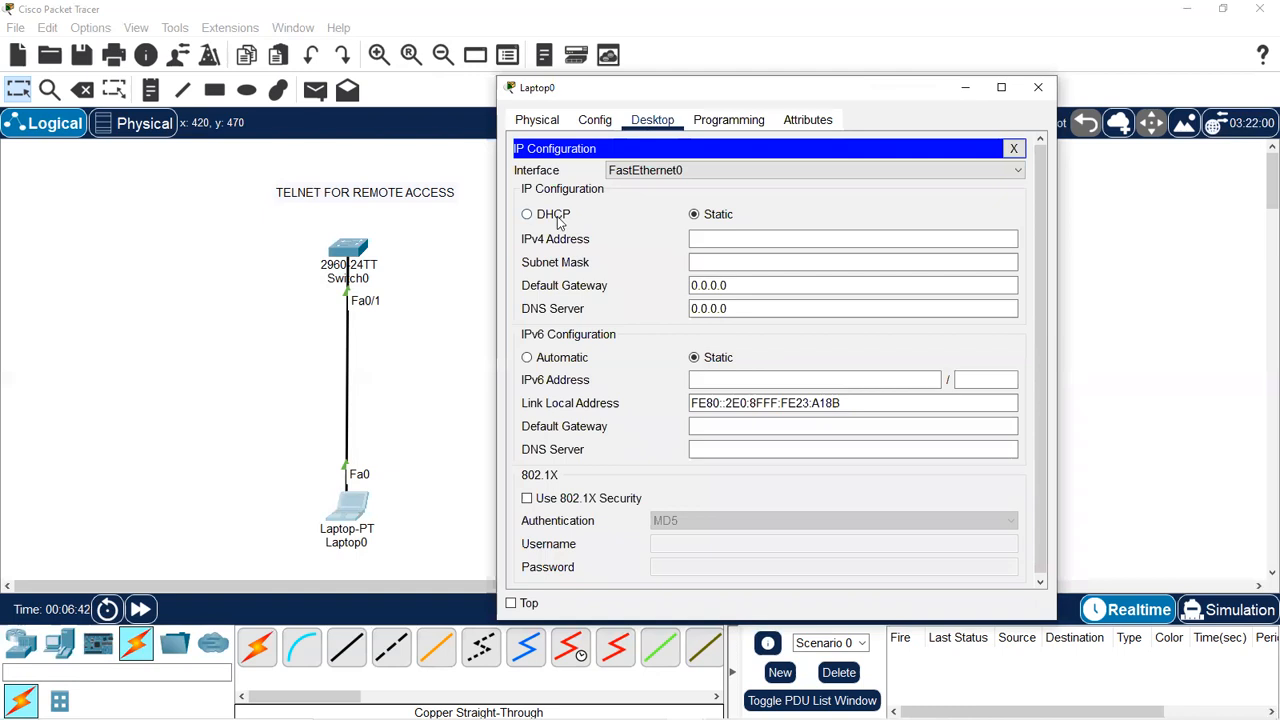
left_click(713, 236)
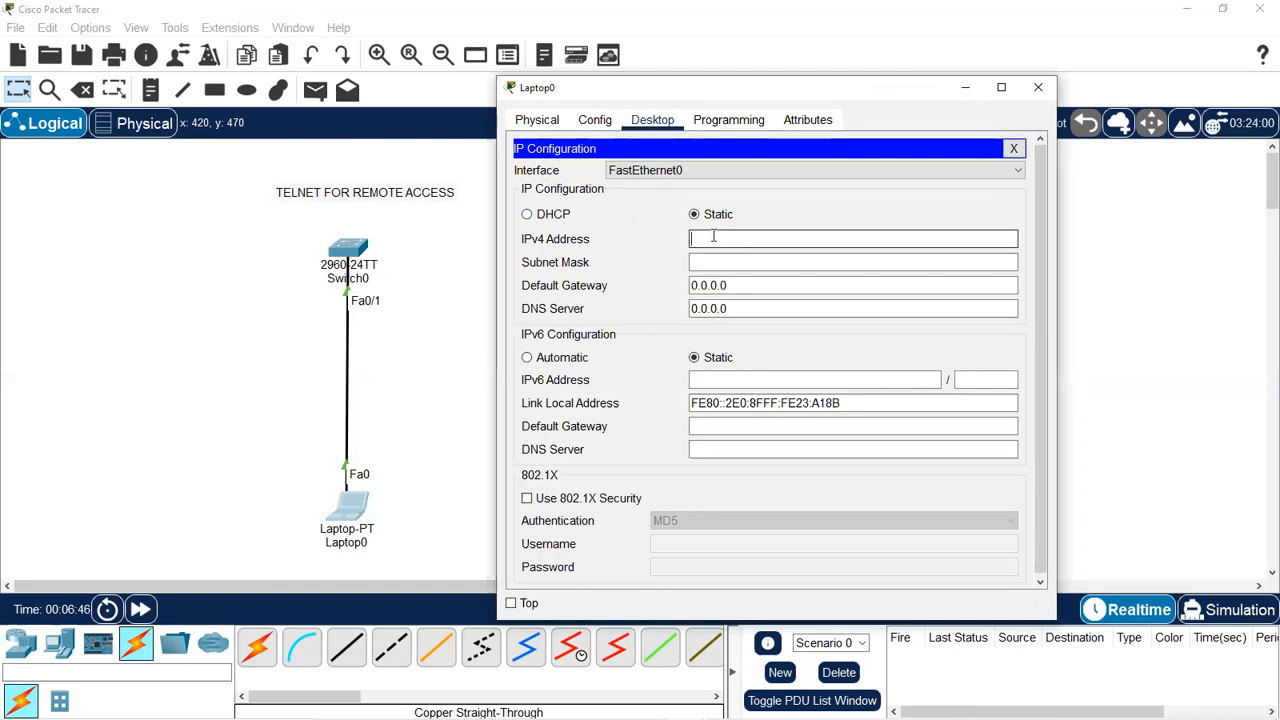
type("192.168.1.1")
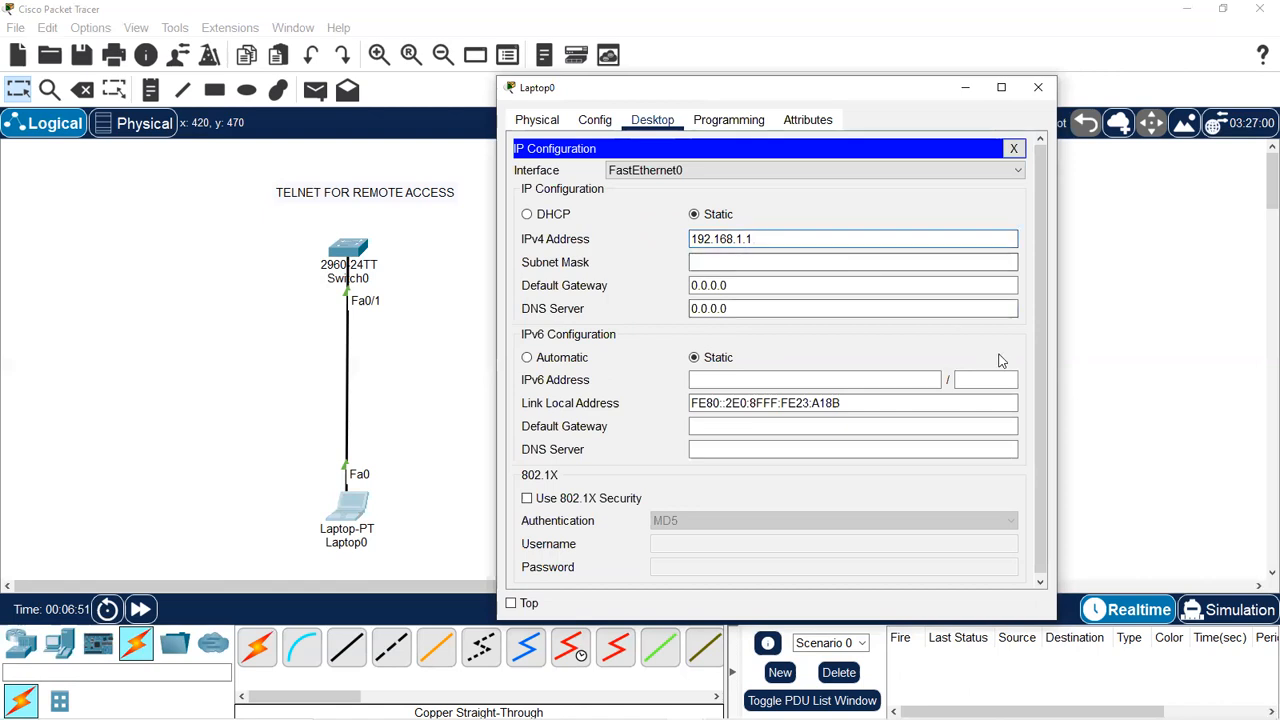
left_click(760, 263)
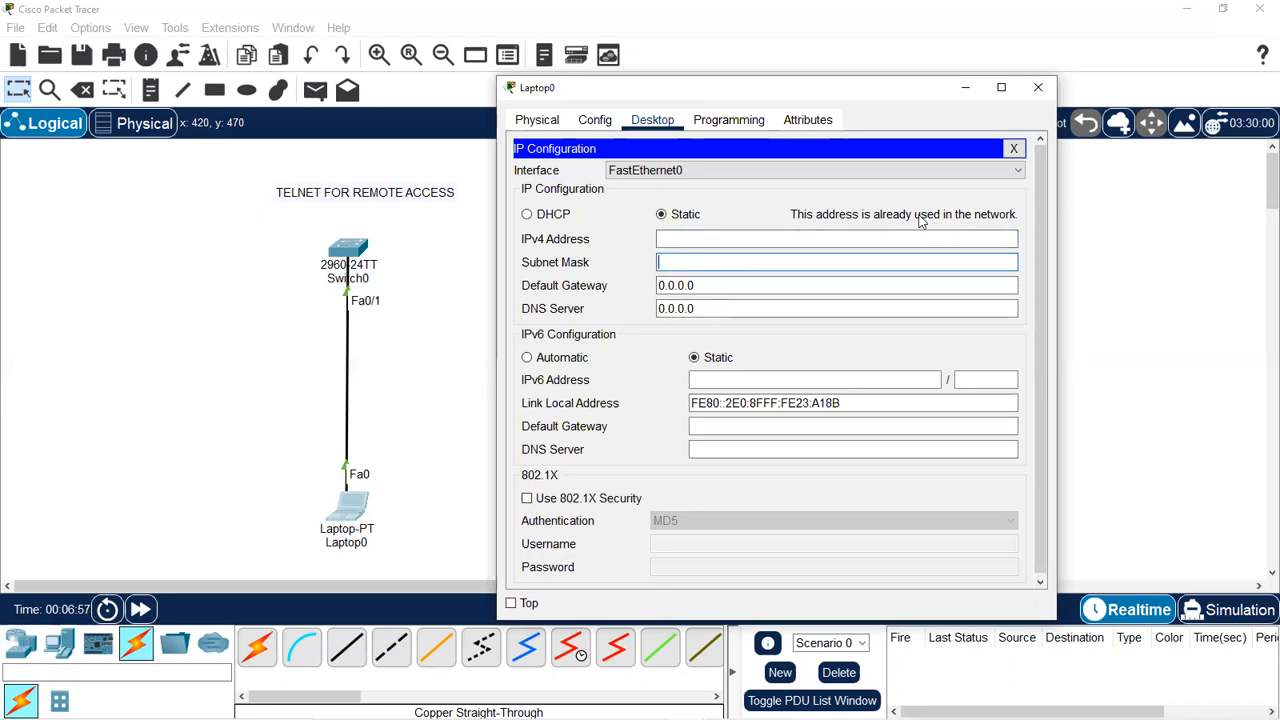
Re-enter Laptop0's IPv4 as 192.168.1.2 with mask 255.255.255.0 and close the panel.
left_click(662, 211)
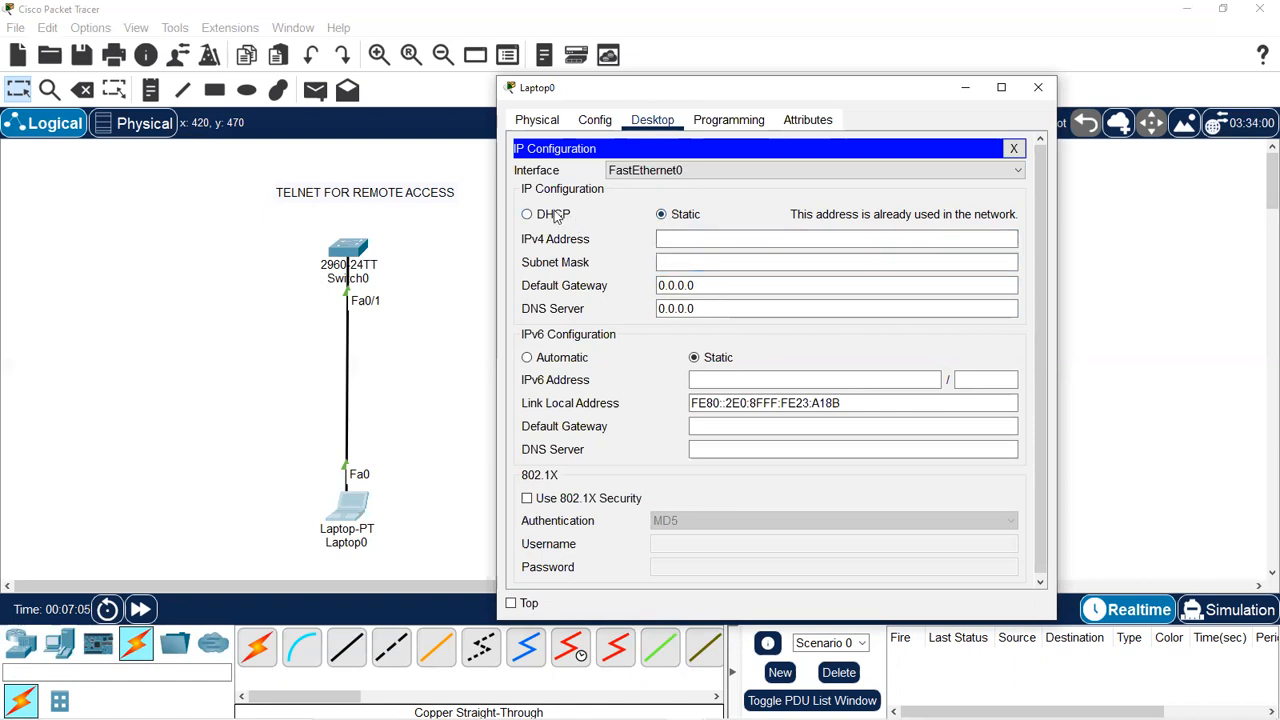
left_click(556, 216)
left_click(692, 238)
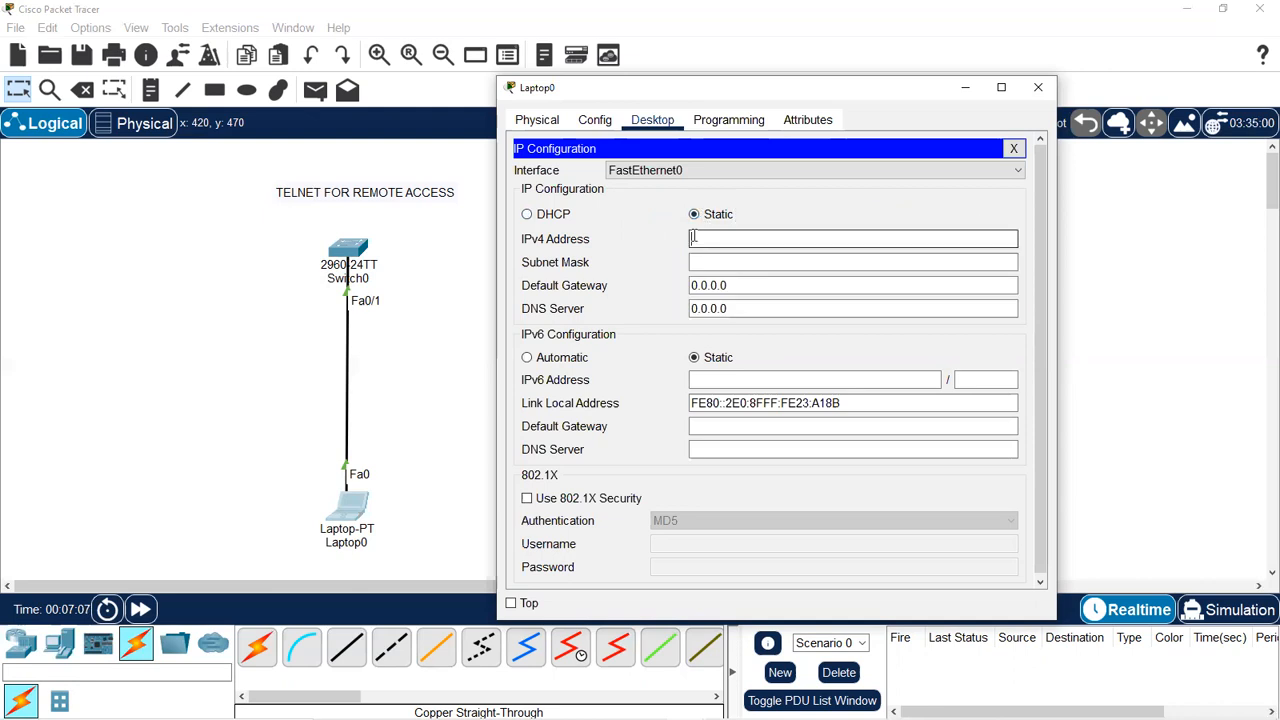
type("192.168.1.2")
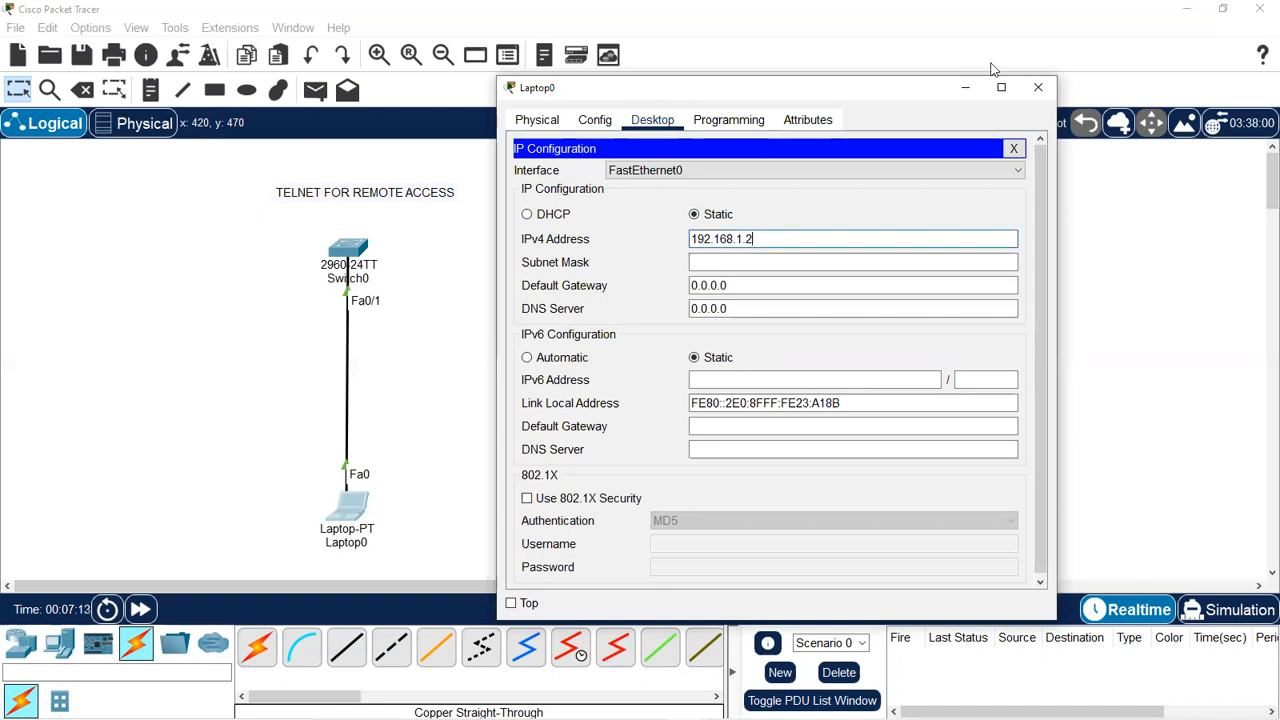
key("Tab")
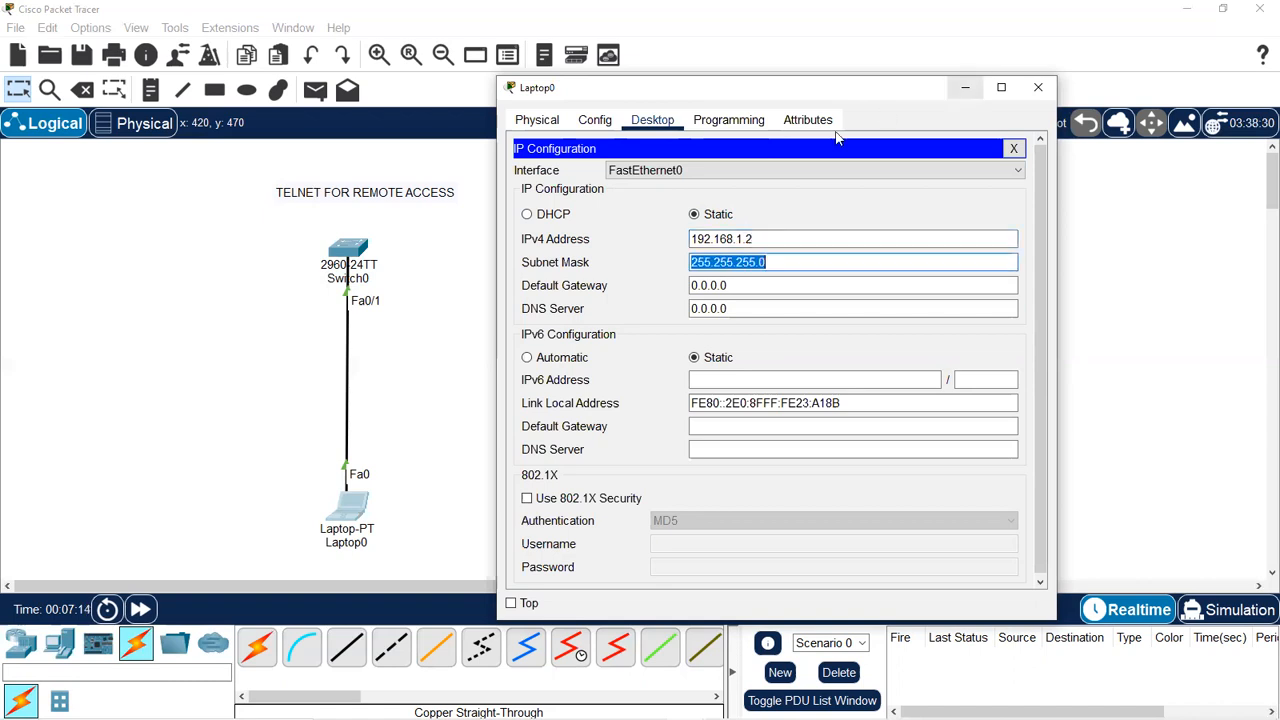
left_click(1012, 149)
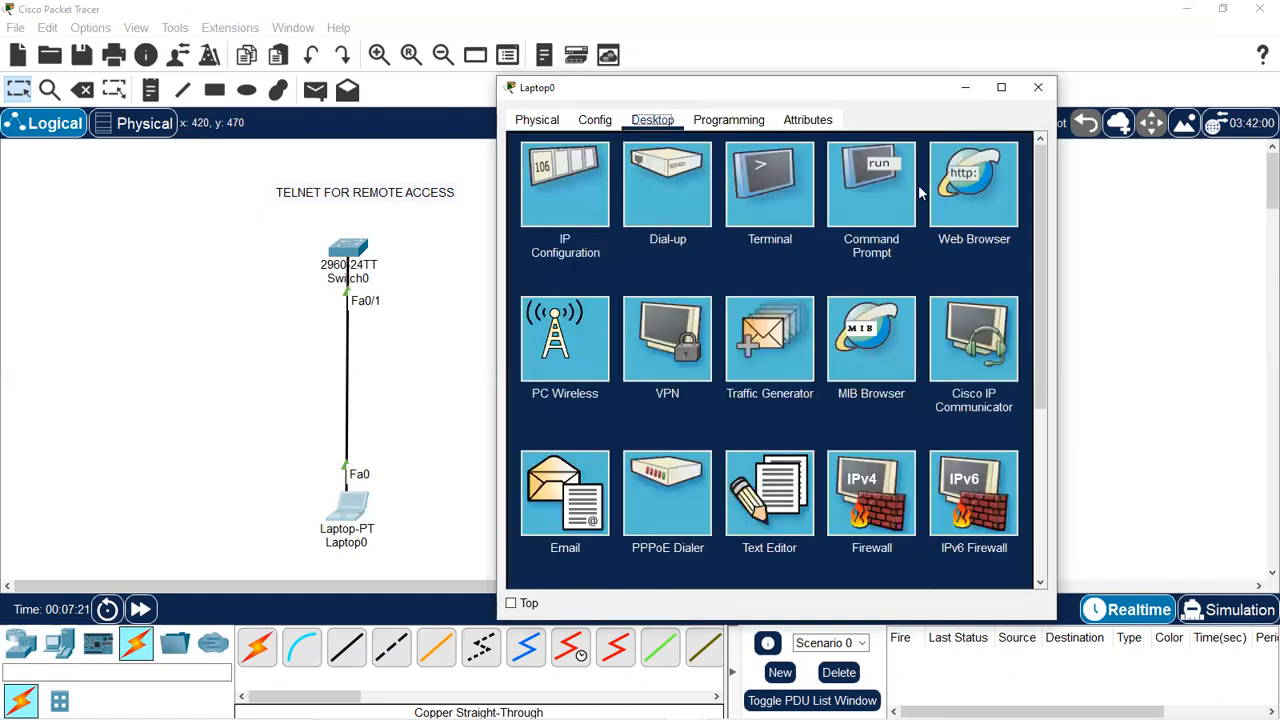
Run telnet 192.168.1.1 from Laptop0's command prompt.
left_click_drag(794, 100, 783, 112)
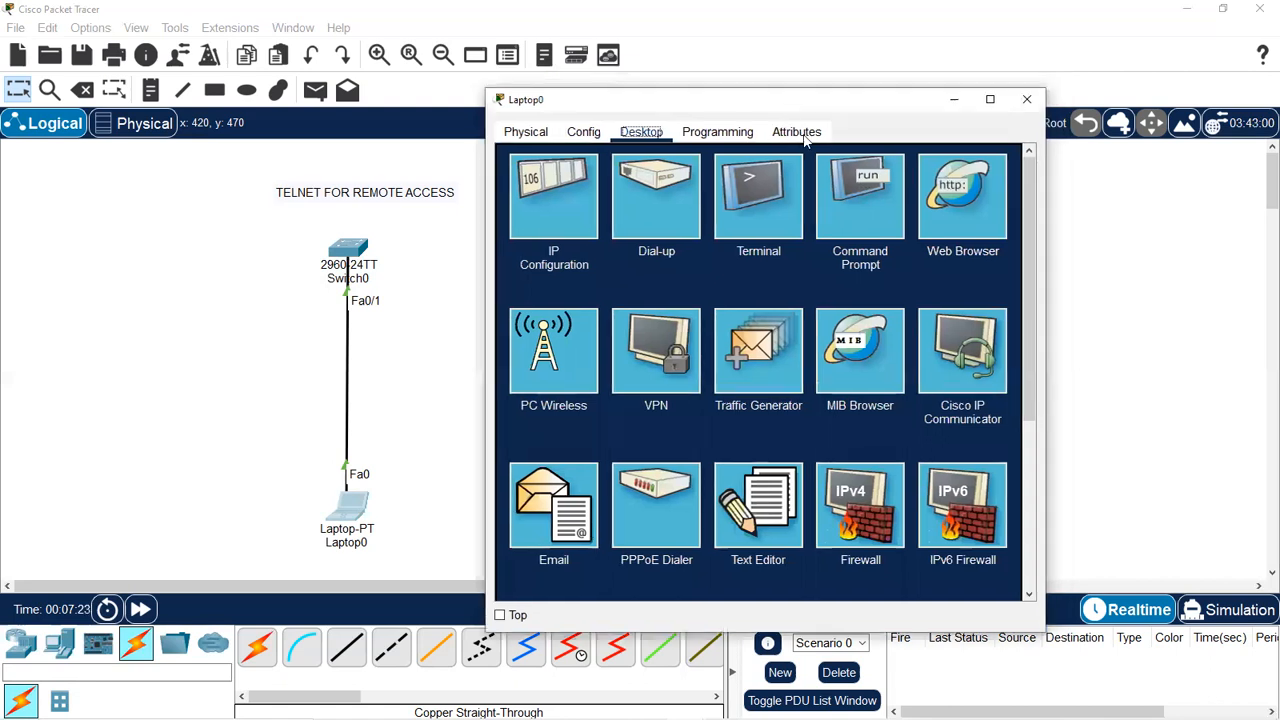
left_click(877, 221)
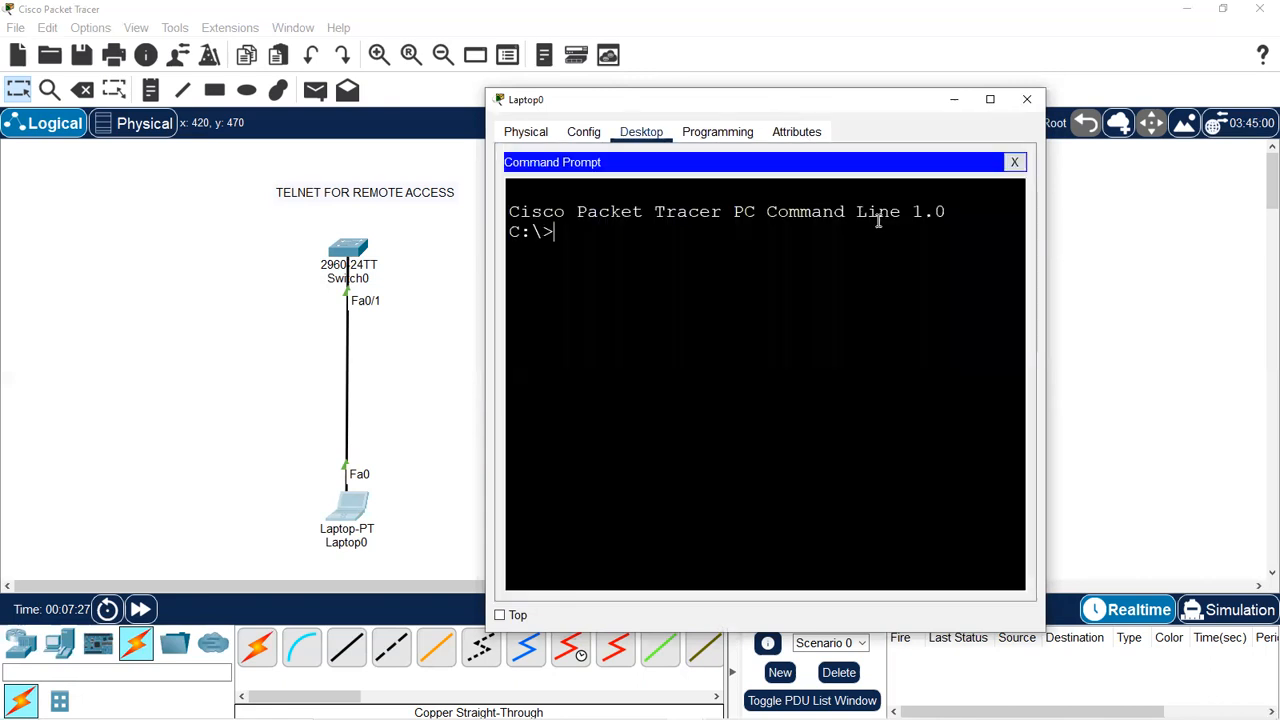
left_click(1014, 165)
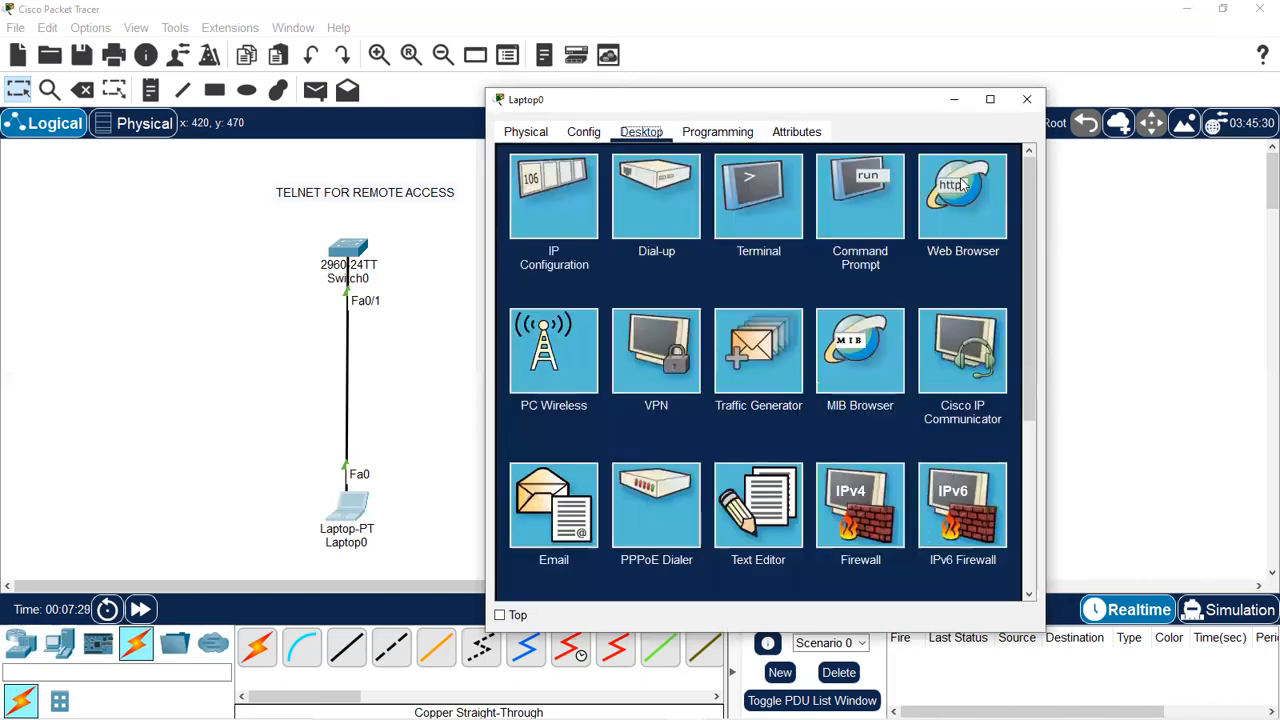
left_click(891, 188)
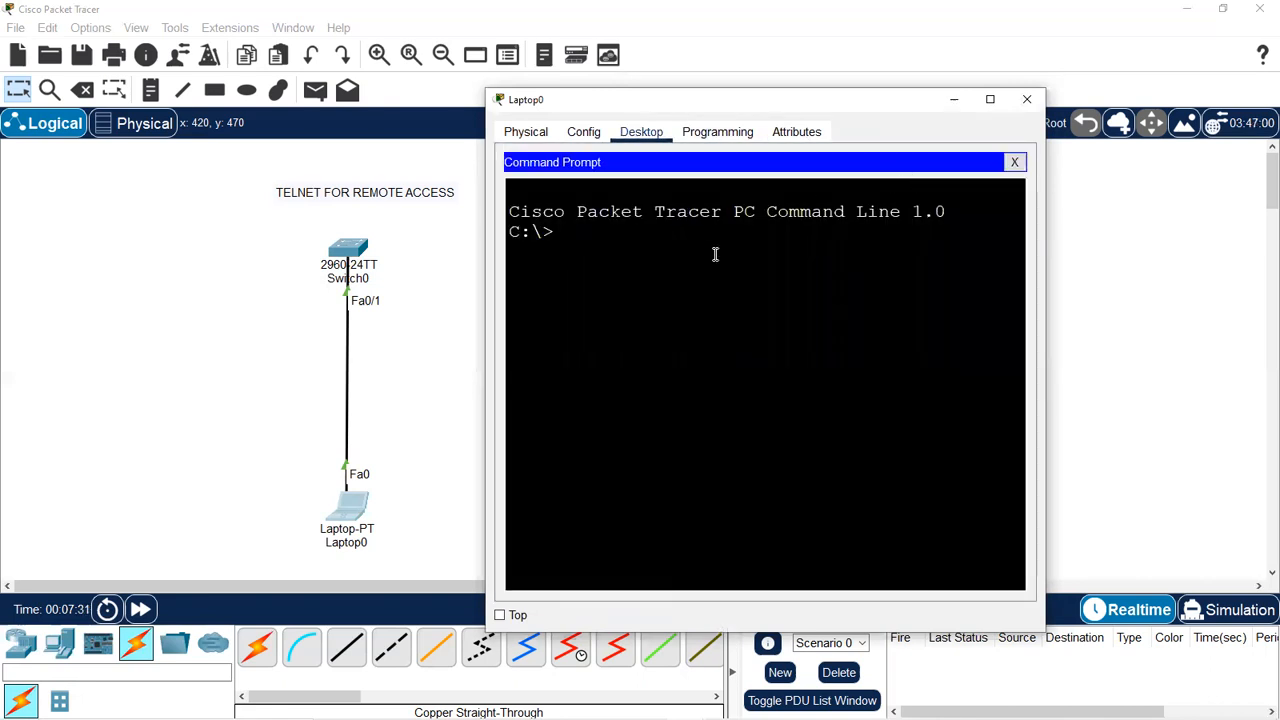
type("telnet")
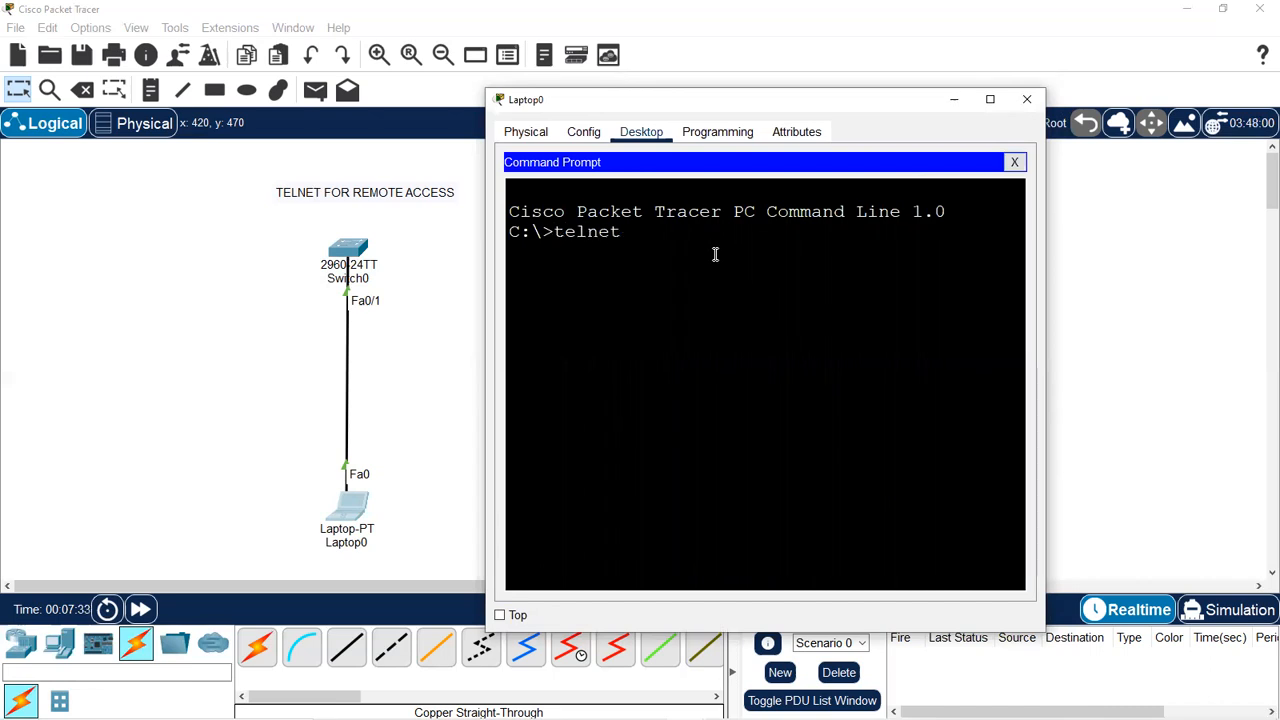
type(" 192.168.1.1")
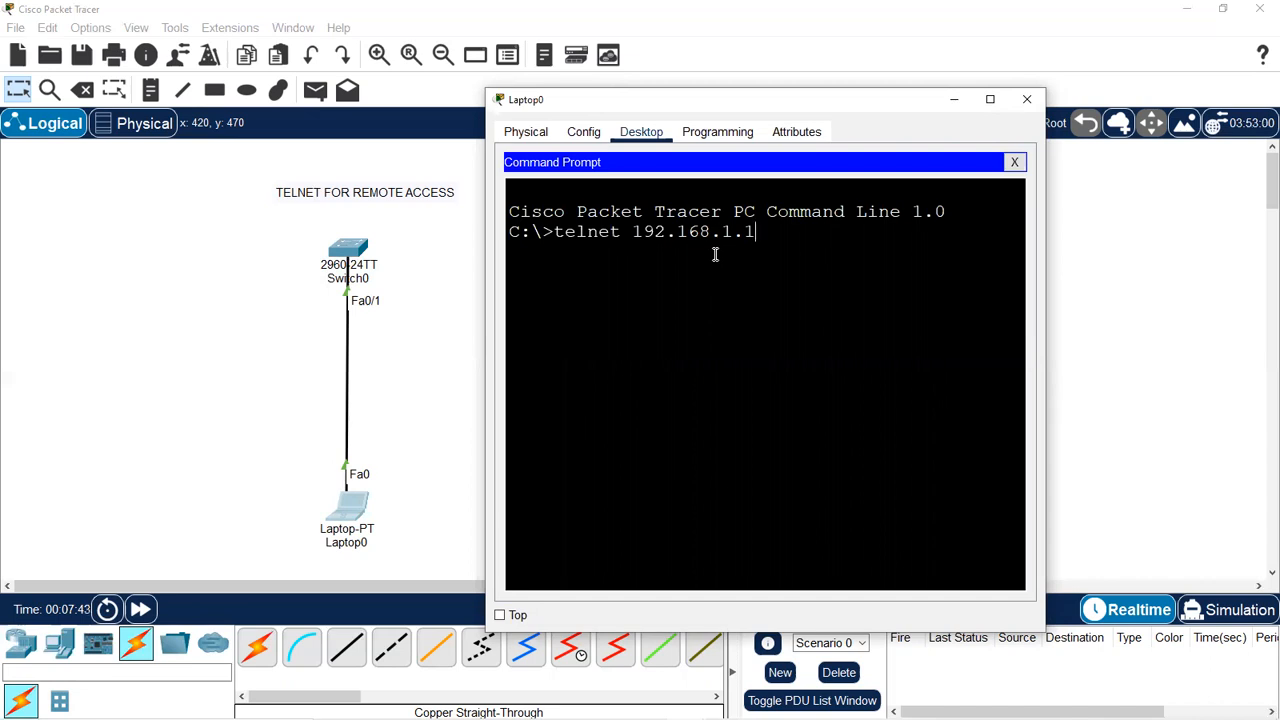
key("Return")
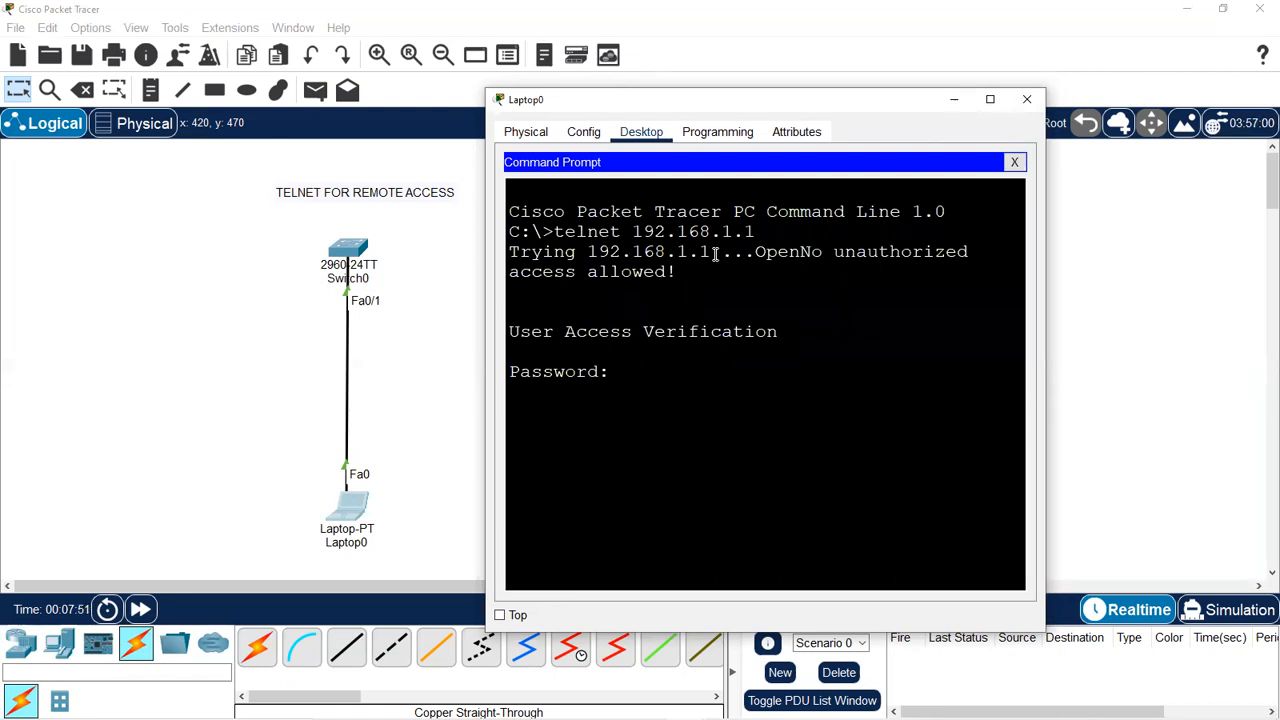
Log into S1 with the line password, then run enable and give the enable secret.
key("Return")
type("enable")
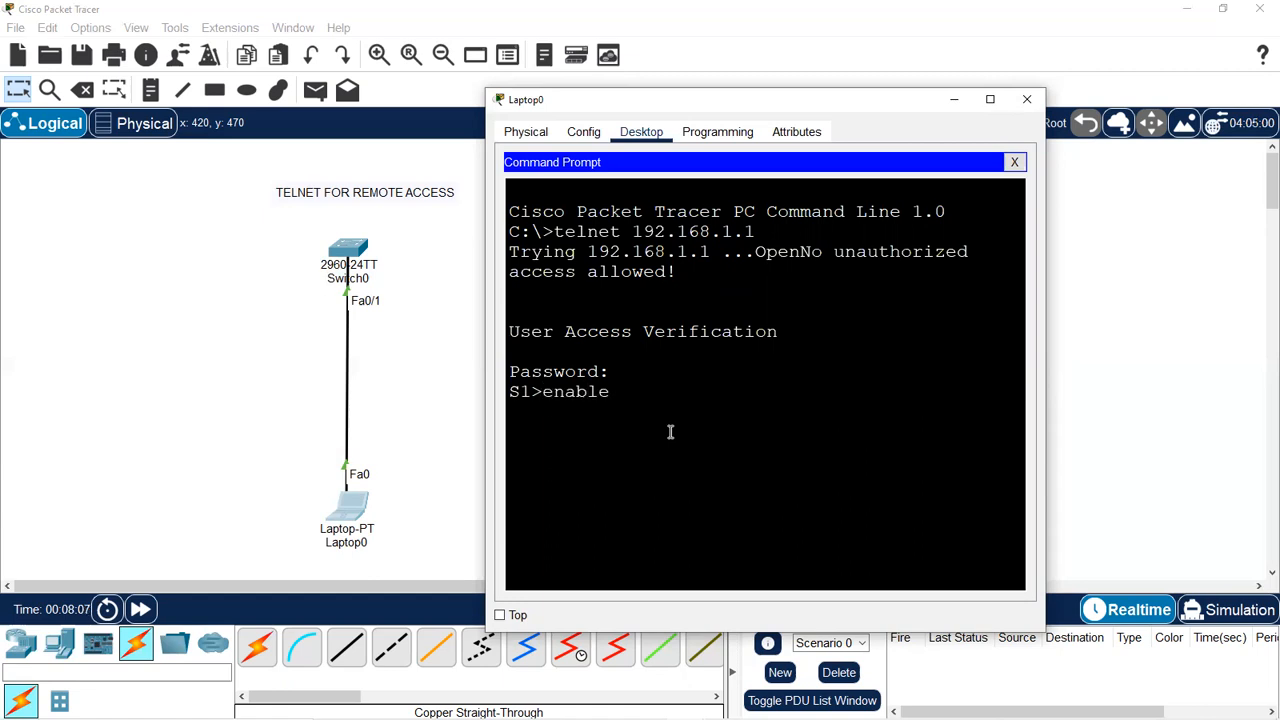
key("Return")
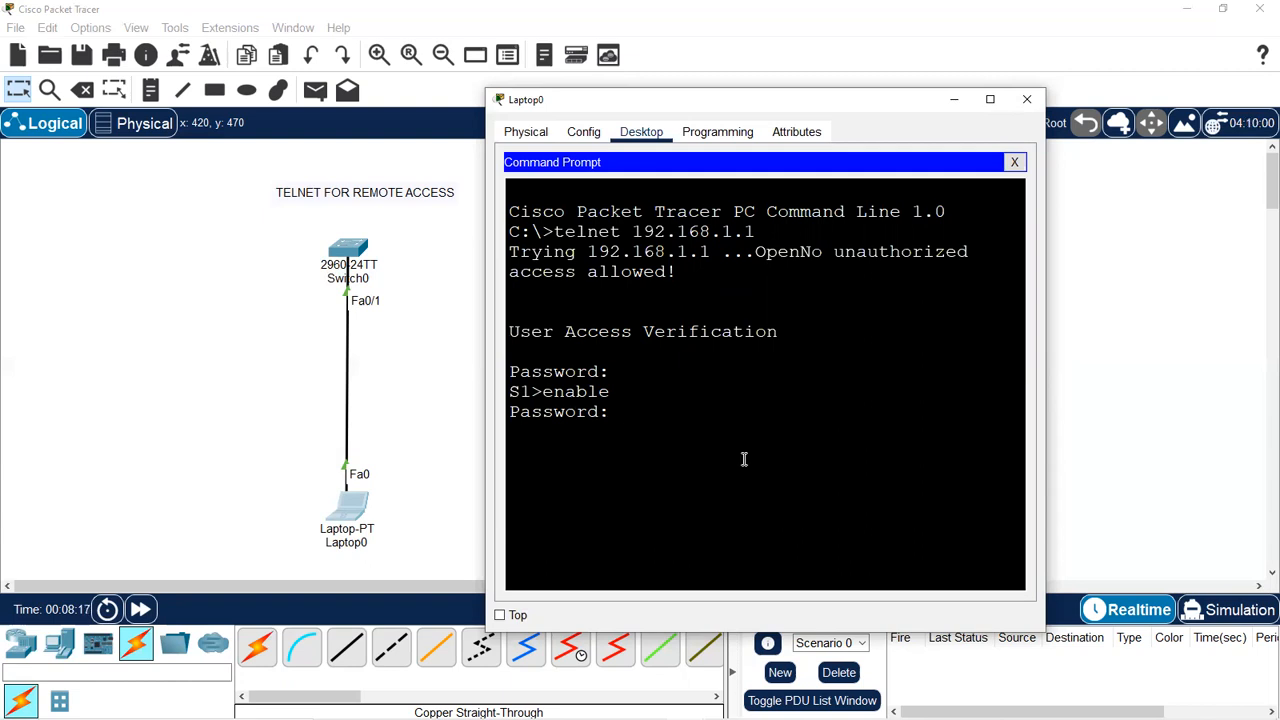
key("Return")
Review the Password:, S1> and S1# prompts in the telnet output, then bring up Switch0's window.
left_click_drag(605, 374, 510, 376)
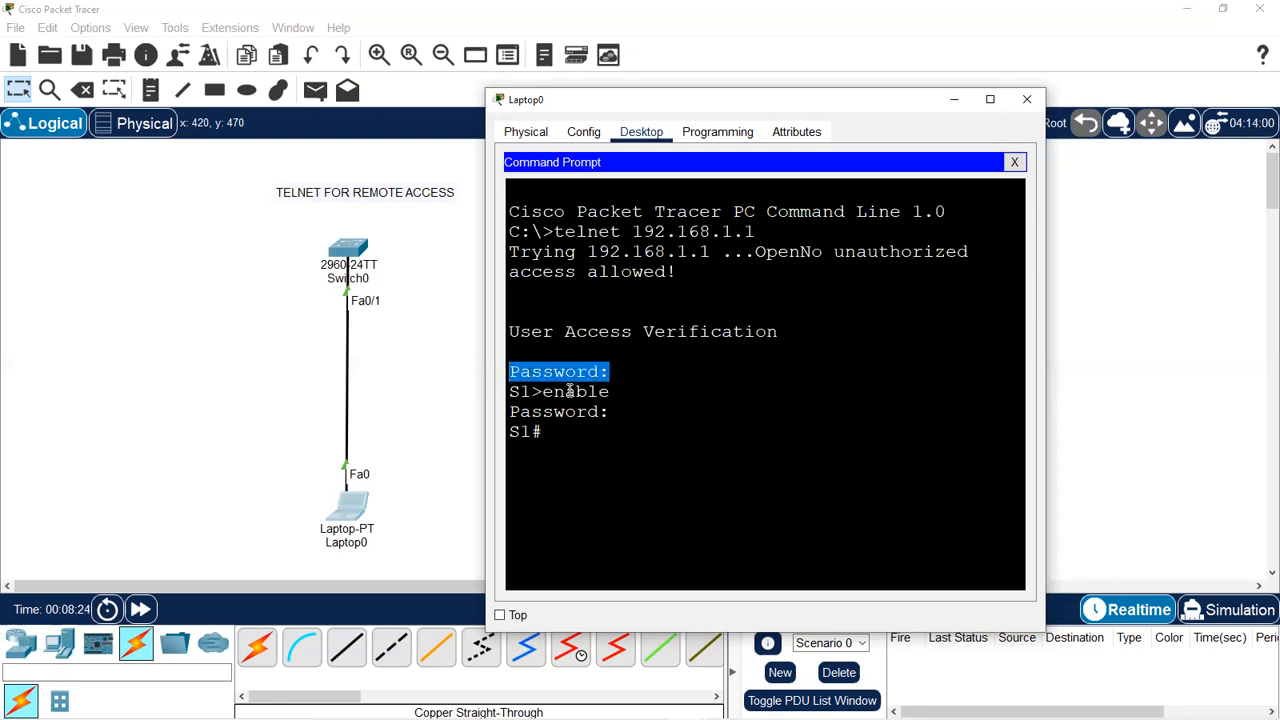
left_click(542, 392)
double_click(521, 392)
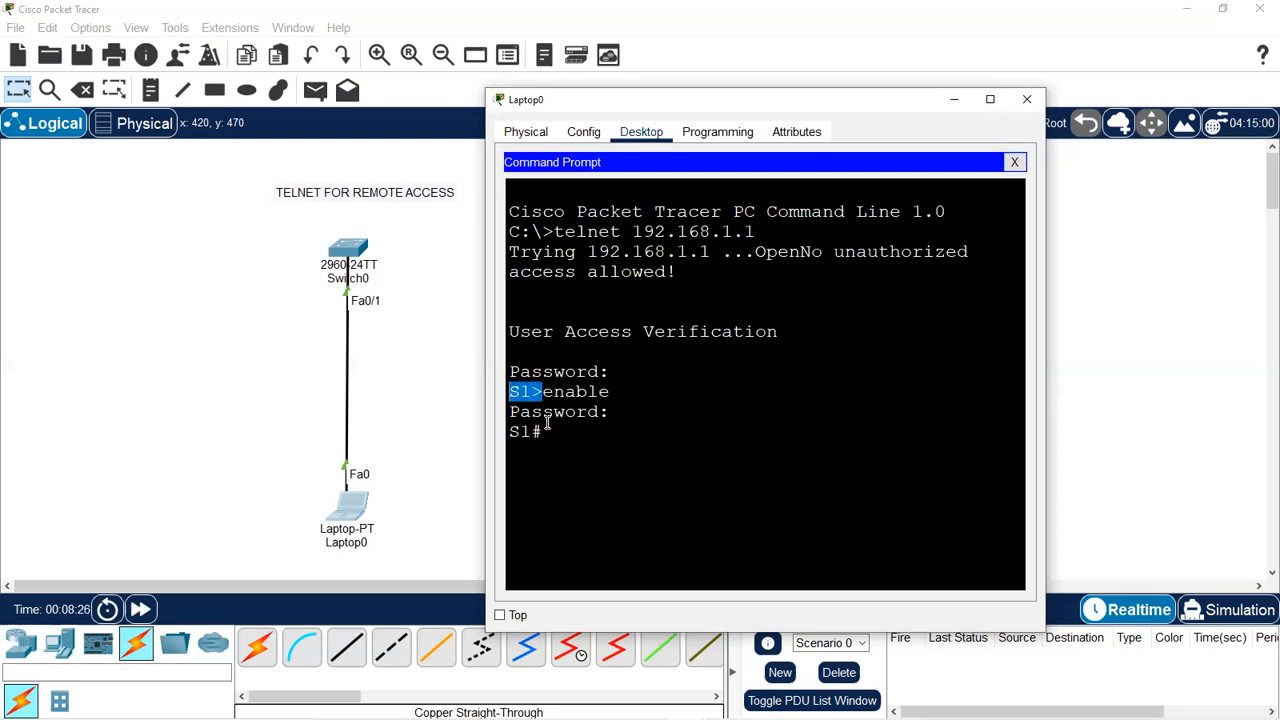
left_click_drag(548, 432, 508, 432)
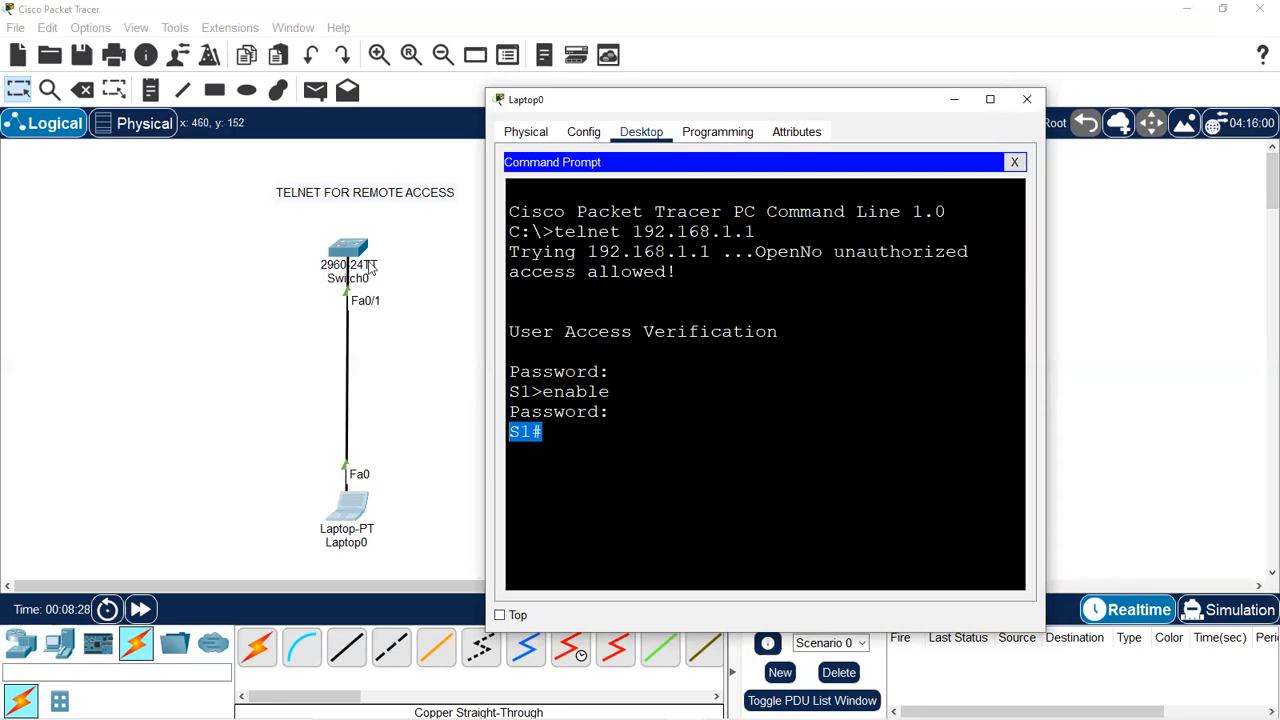
left_click_drag(542, 392, 520, 392)
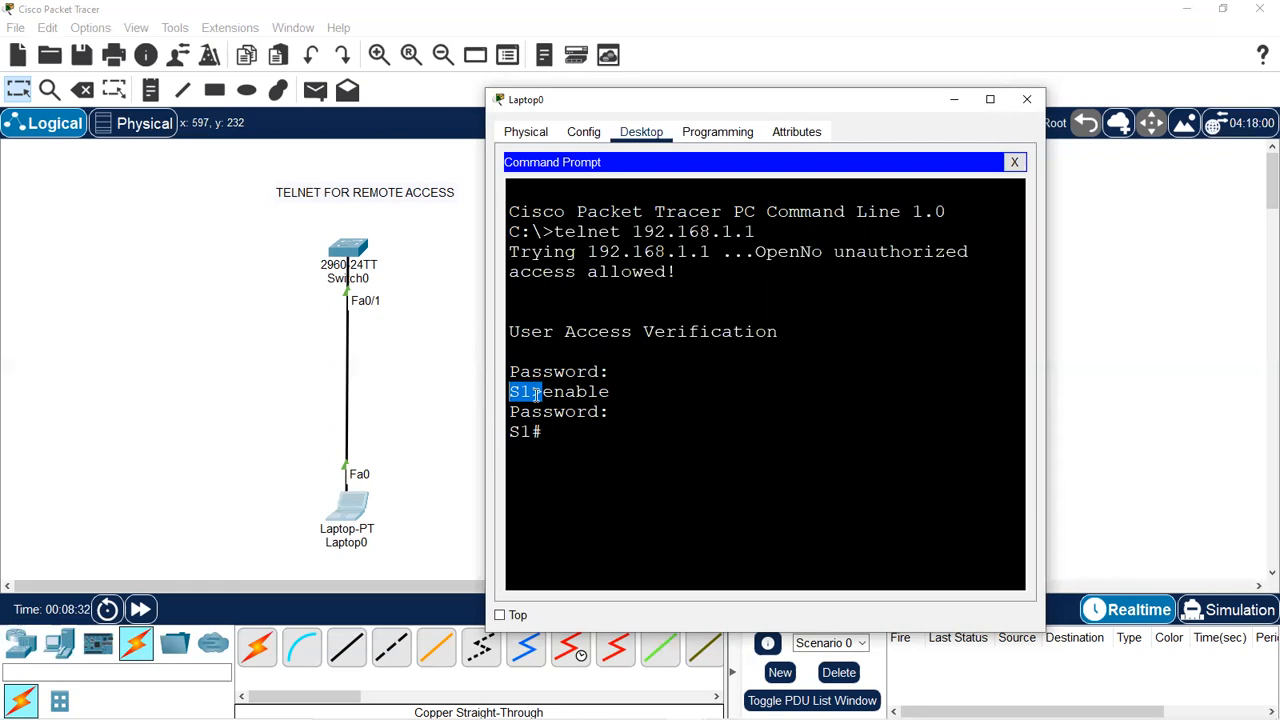
left_click(548, 428)
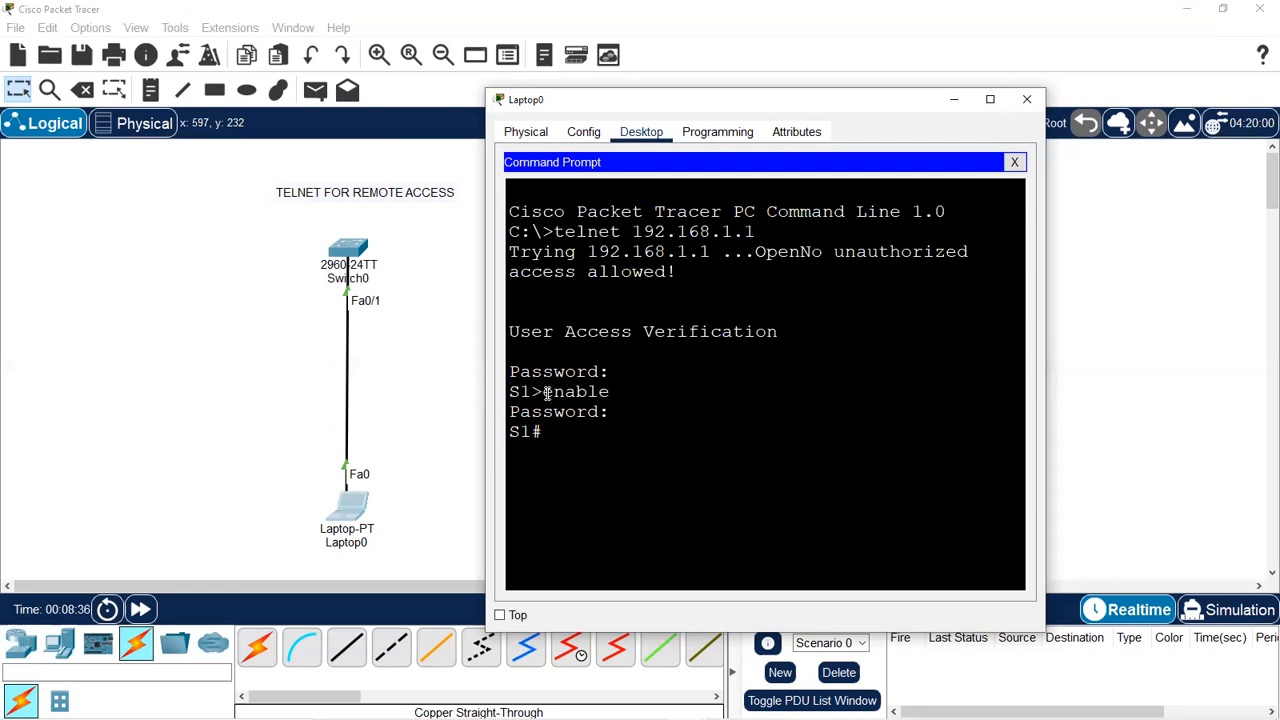
left_click_drag(510, 392, 510, 440)
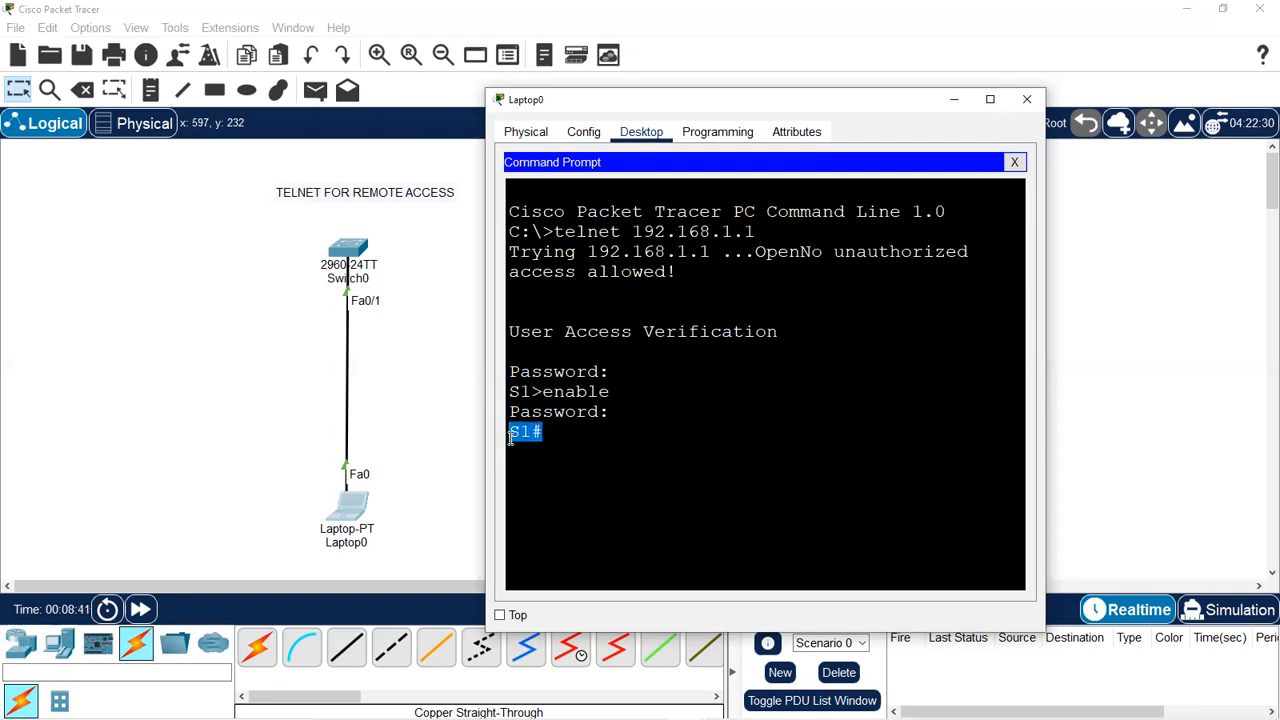
left_click(352, 256)
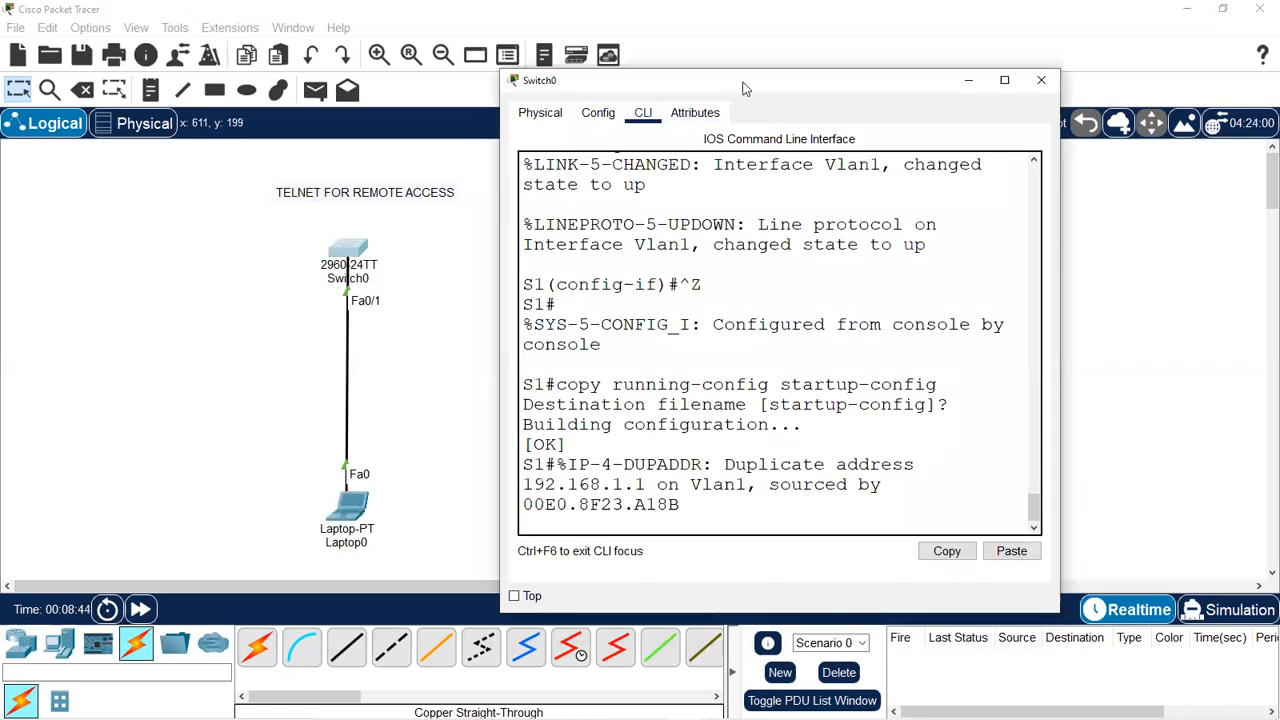
Review Switch0's CLI history, highlighting the enable secret command and the Switch prompts.
left_click_drag(740, 86, 470, 82)
scroll(465, 236, "up", 20)
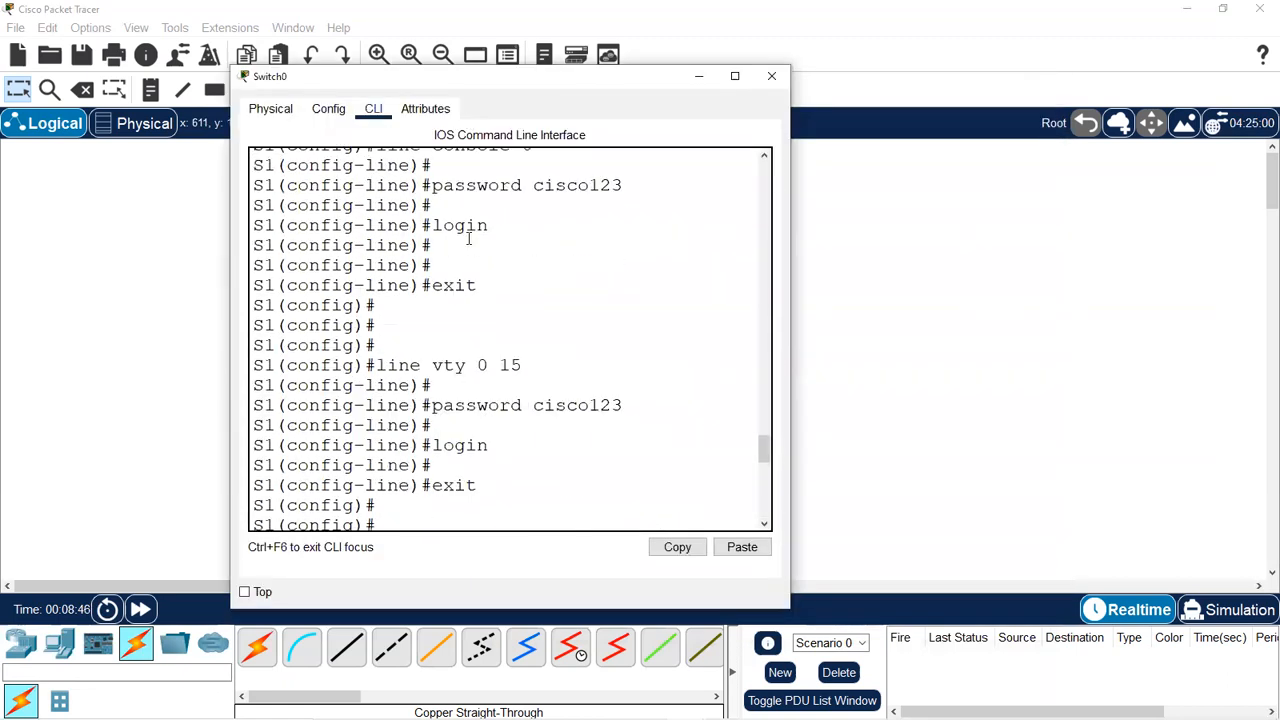
scroll(468, 238, "down", 2)
scroll(468, 238, "up", 1)
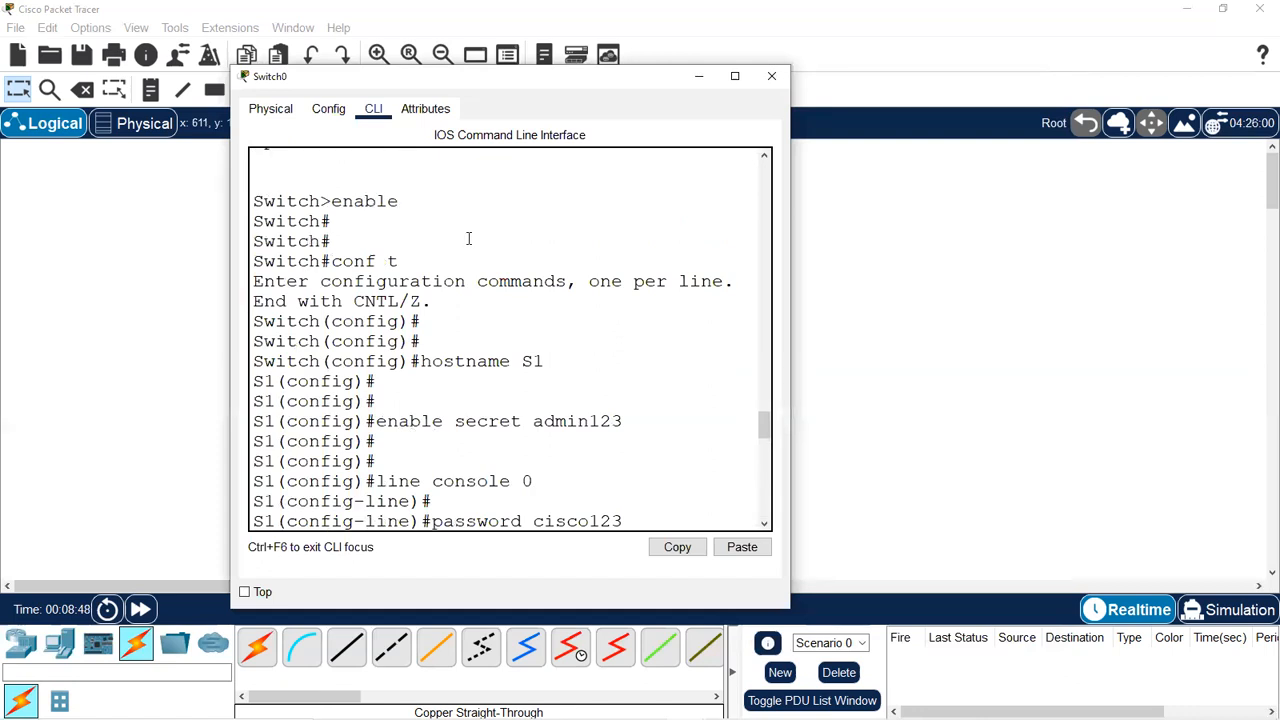
left_click_drag(634, 420, 378, 420)
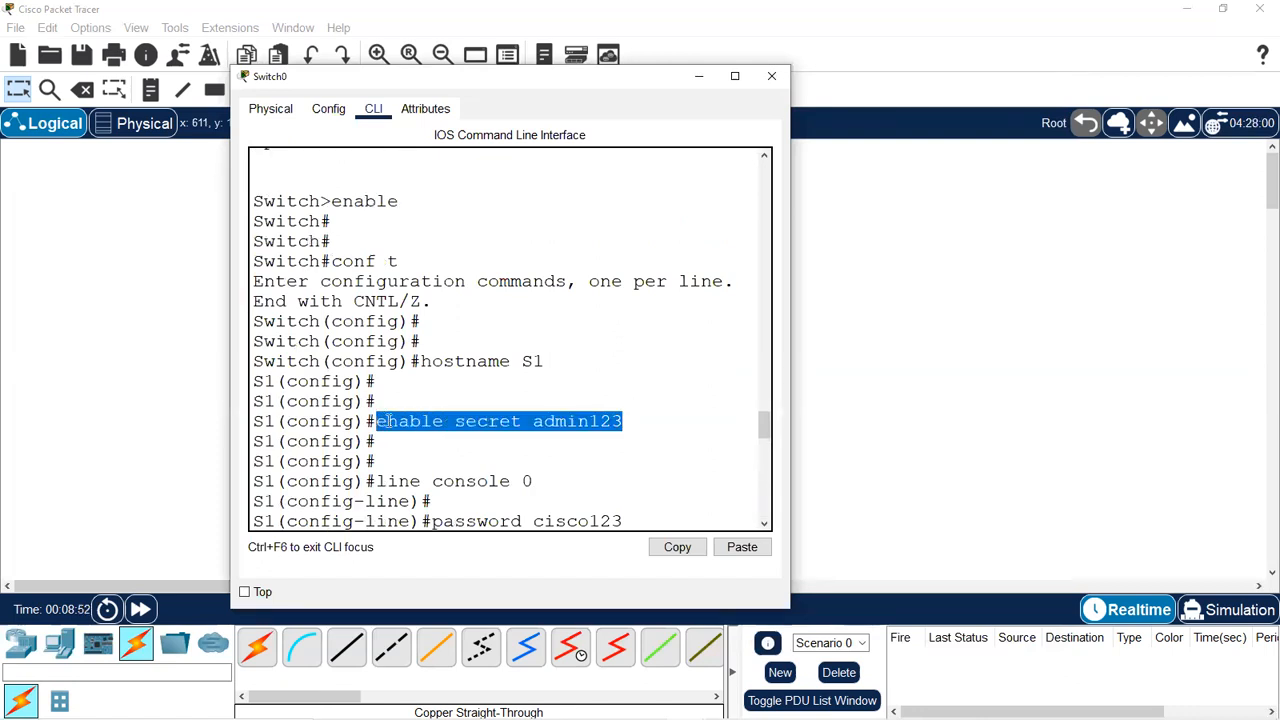
left_click_drag(358, 235, 336, 221)
scroll(536, 460, "down", 2)
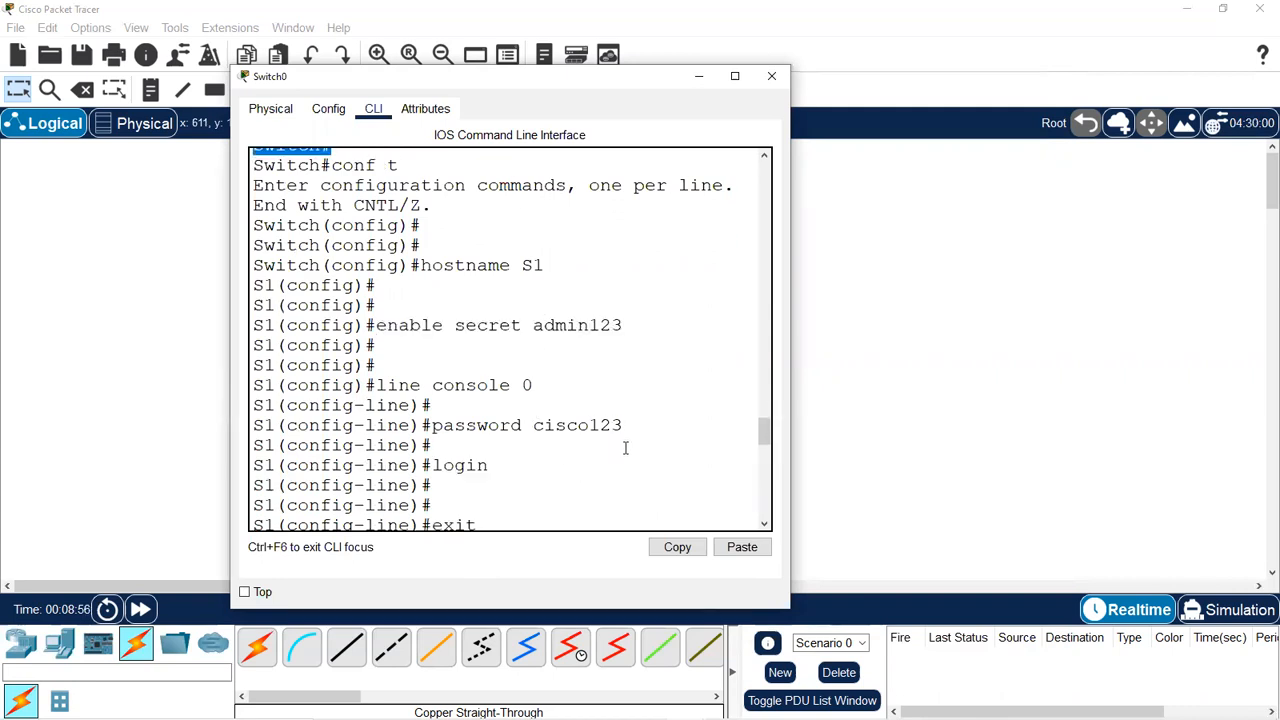
left_click_drag(663, 428, 497, 427)
scroll(443, 420, "up", 2)
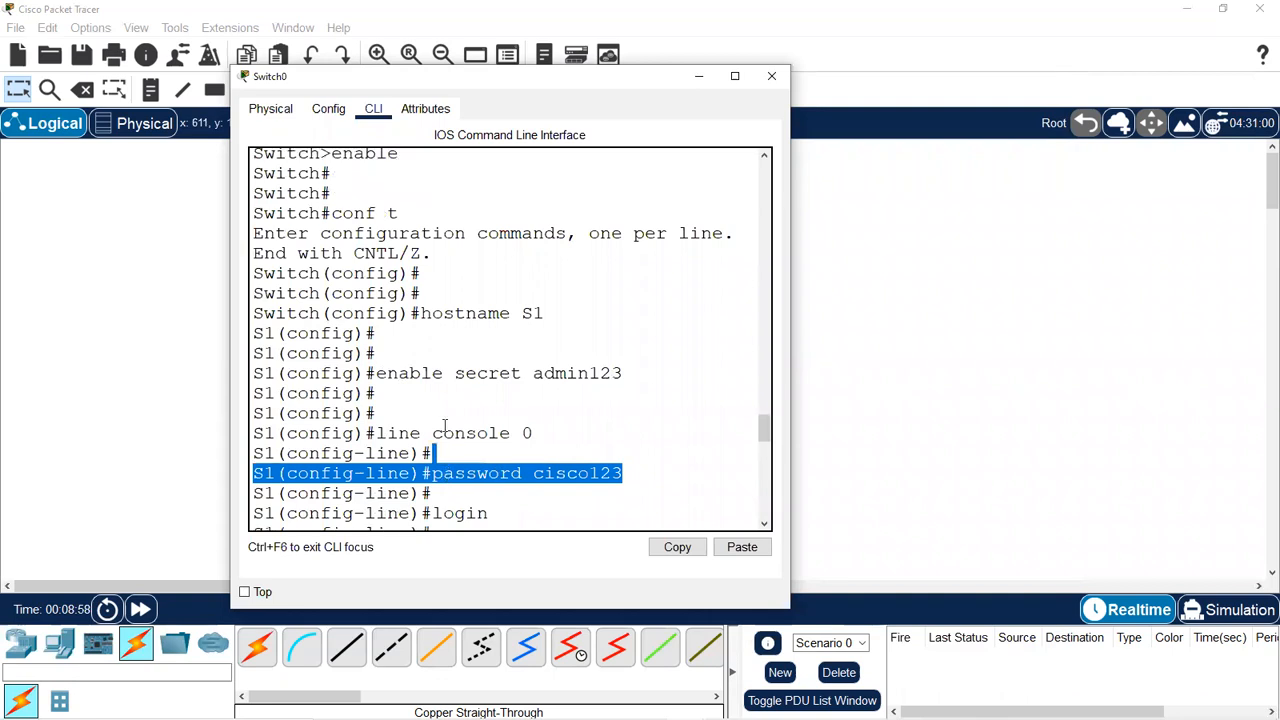
left_click_drag(331, 201, 263, 202)
Hide Switch0's window and bring Laptop0's telnet command prompt back to the front.
left_click(829, 309)
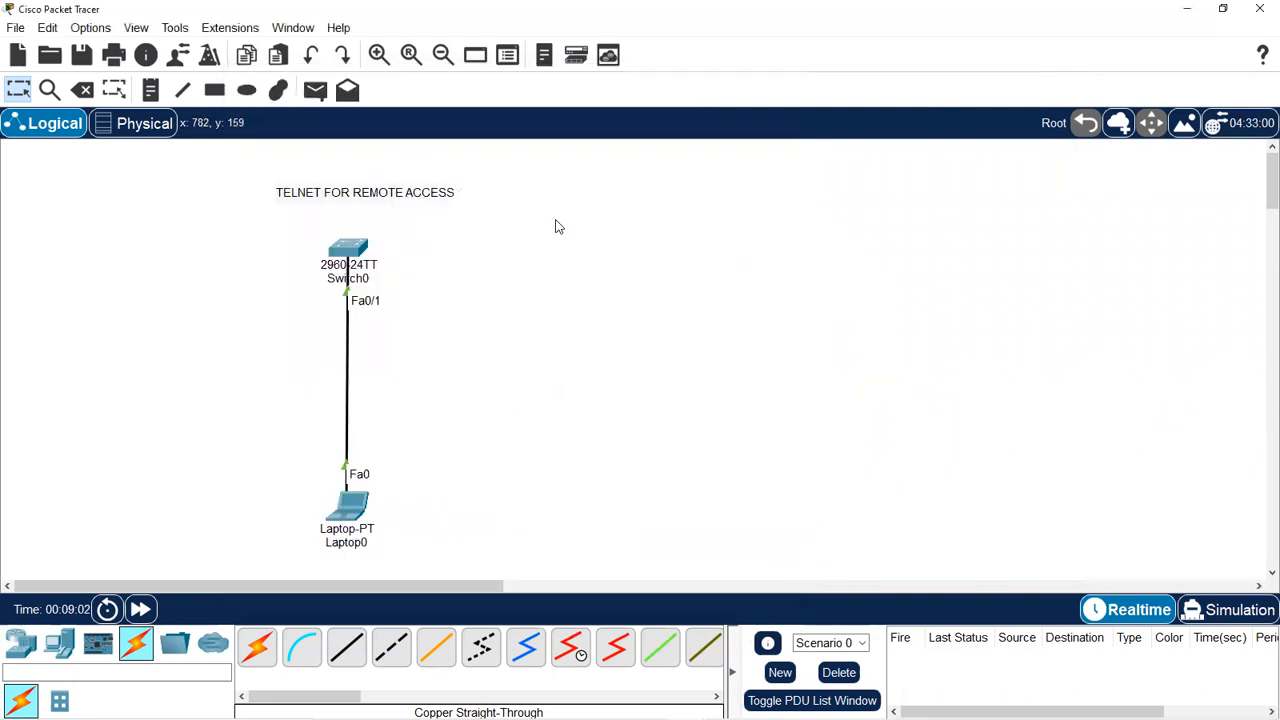
left_click(352, 500)
left_click(567, 434)
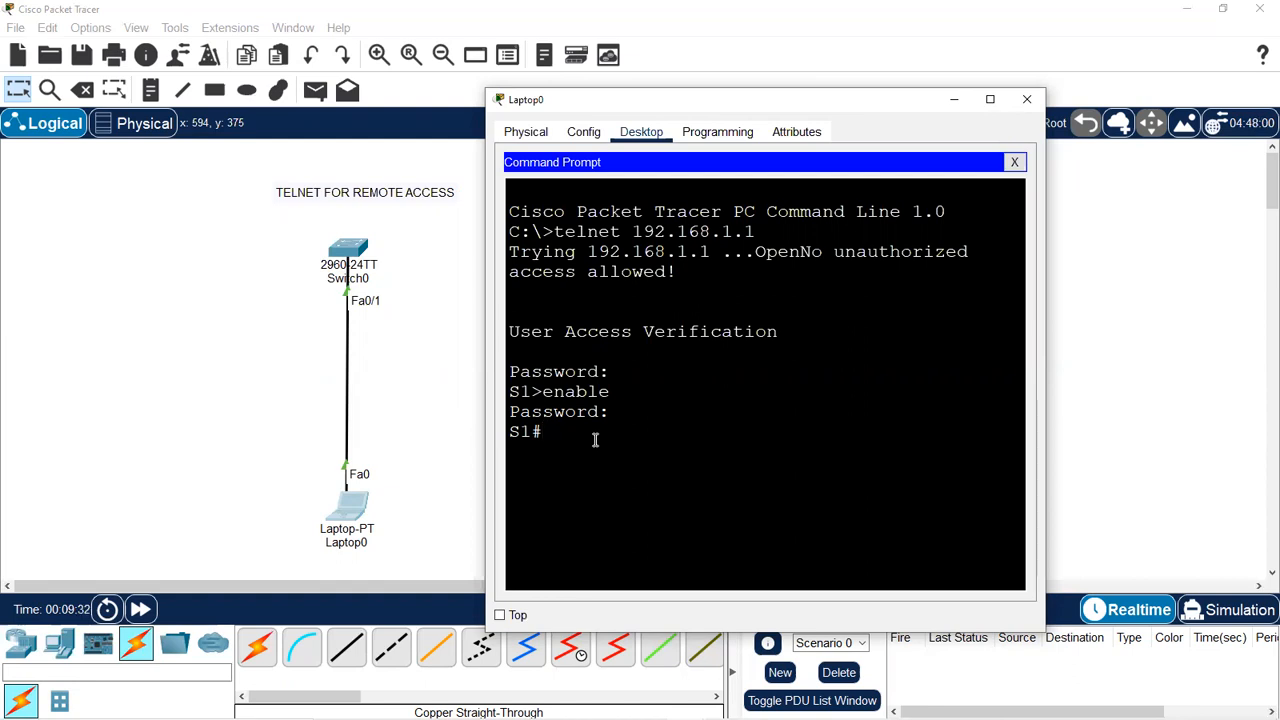
Enter global configuration mode on the switch with conf t.
type("conf g")
type("t")
key("BackSpace")
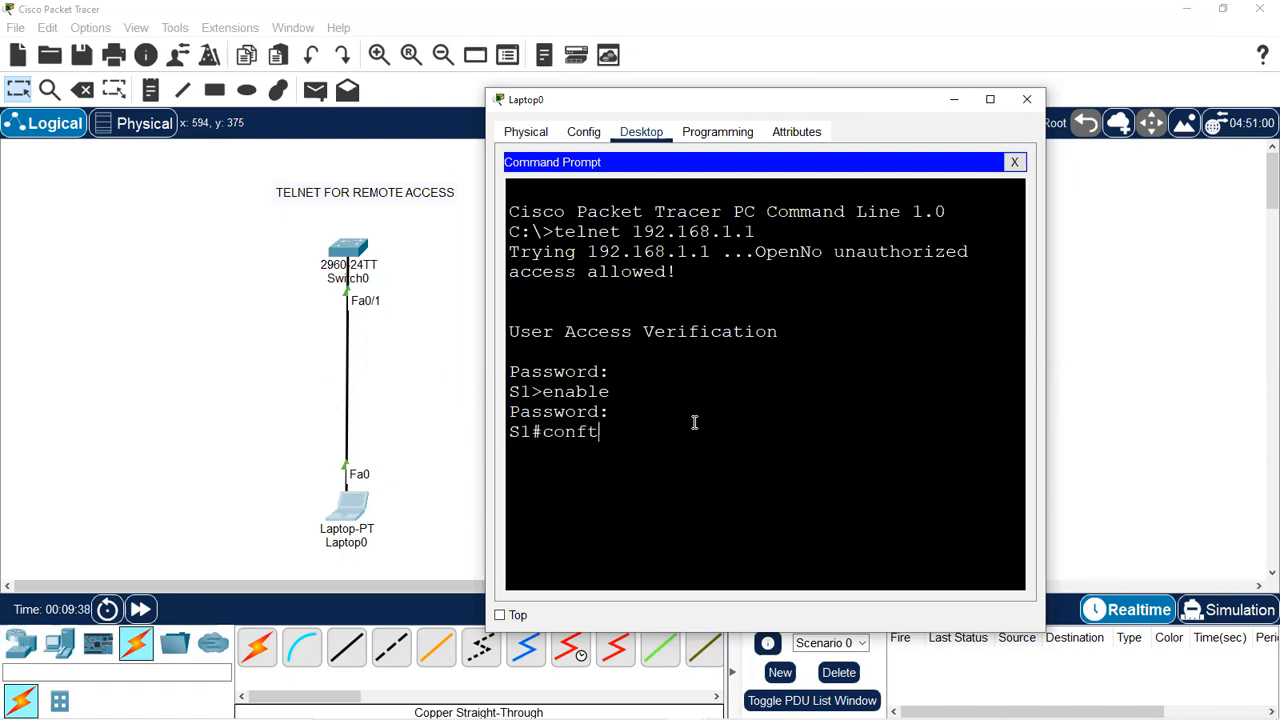
type("t")
key("Return")
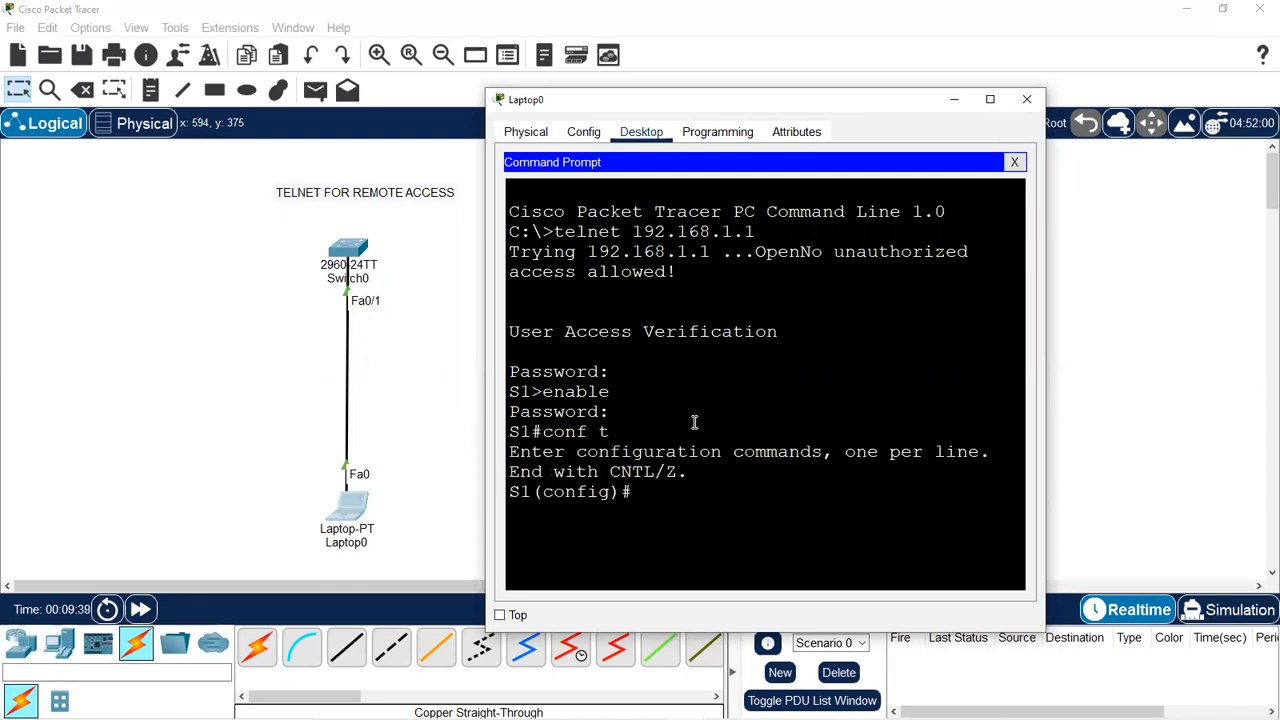
key("Return")
Set the switch hostname to Switch.
type("hostname")
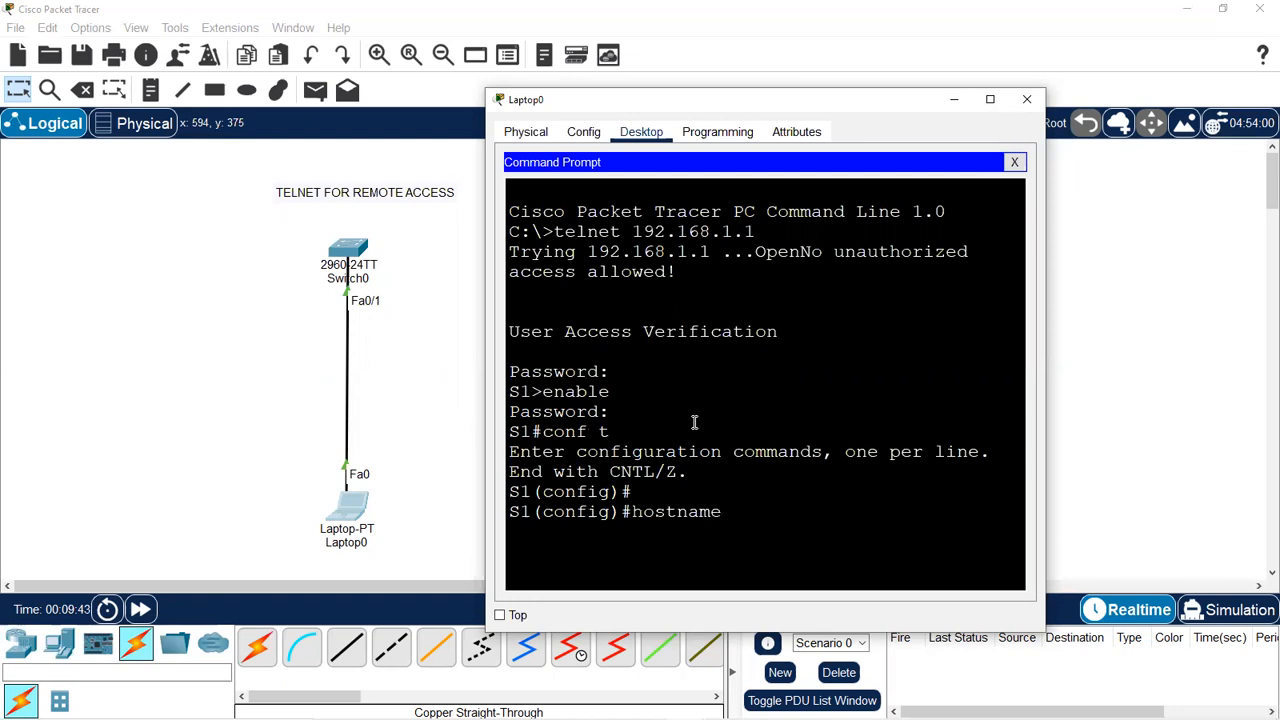
type(" s")
key("BackSpace")
type("Swith")
key("BackSpace")
type("ch")
key("Return")
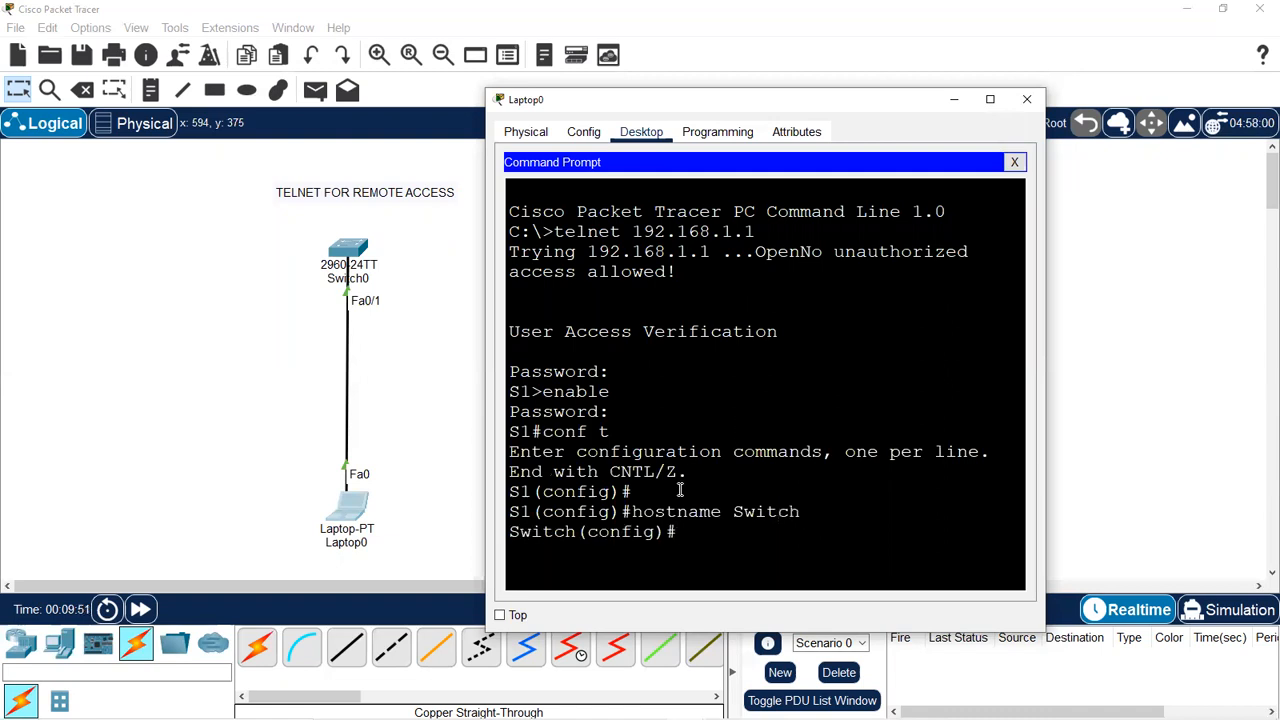
Check the new Switch(config)# prompt and return to Laptop0's telnet window.
left_click_drag(575, 535, 528, 545)
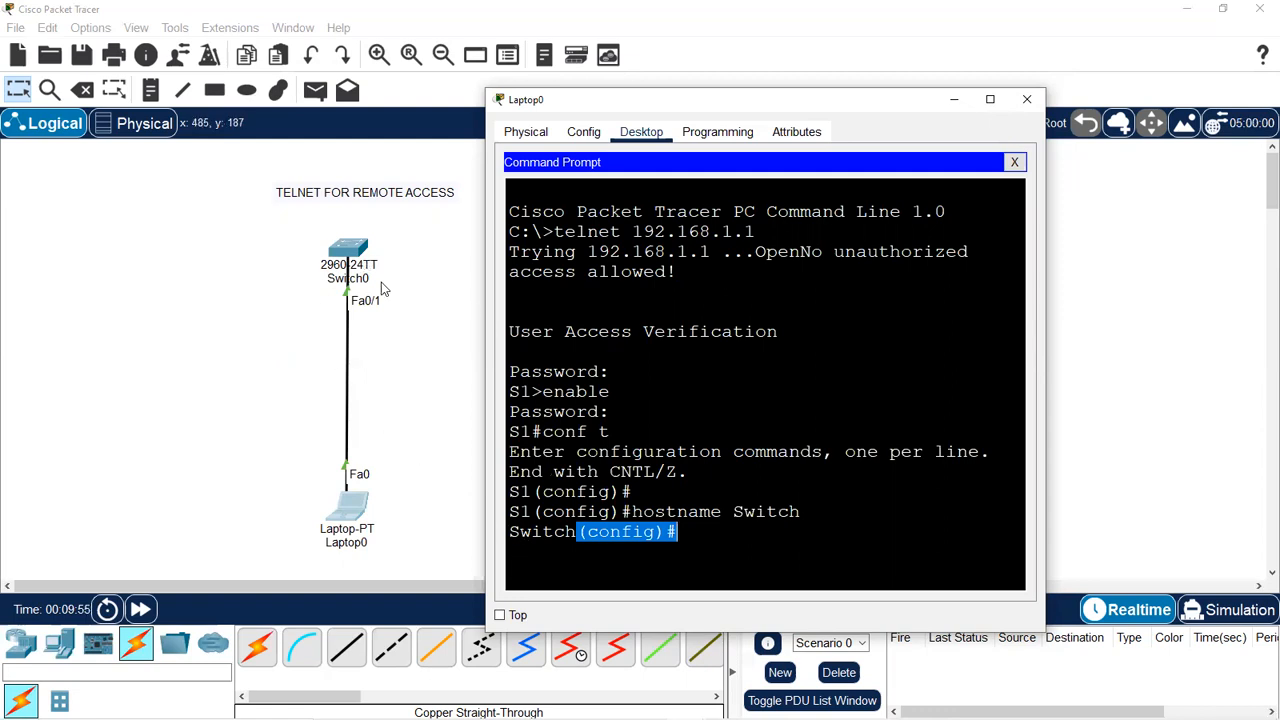
left_click(682, 532)
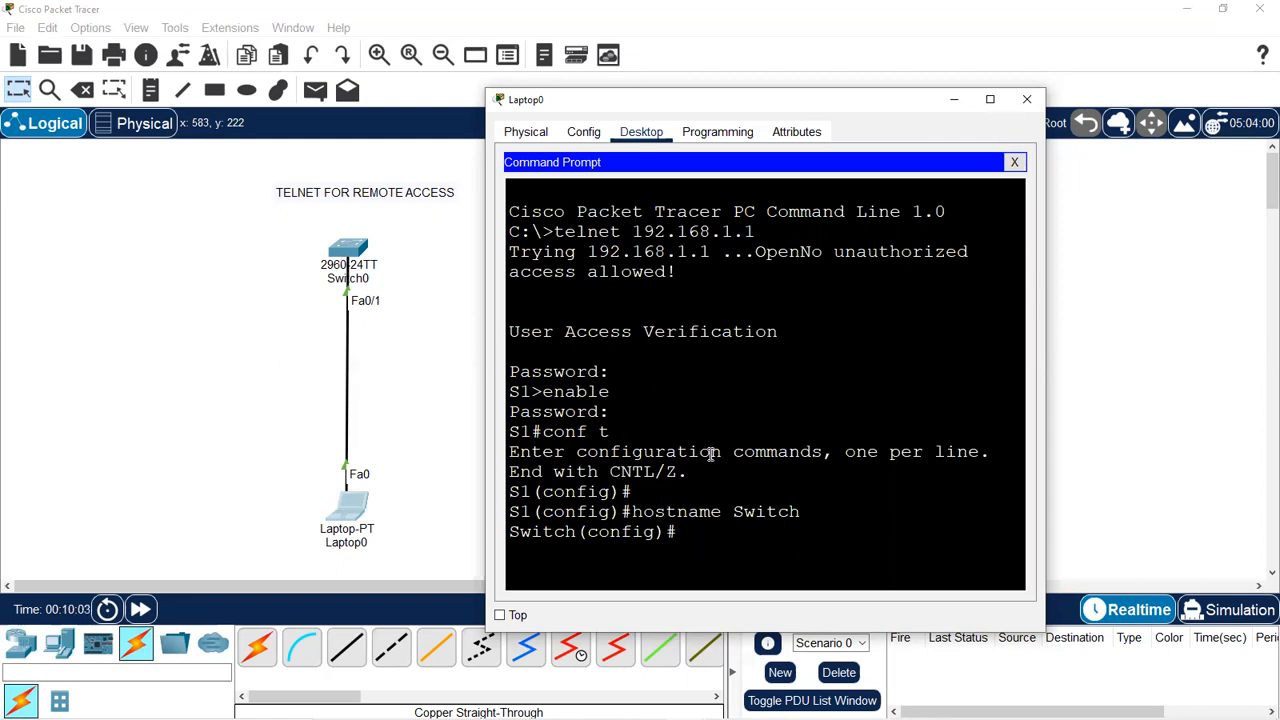
left_click_drag(227, 162, 464, 508)
left_click(364, 508)
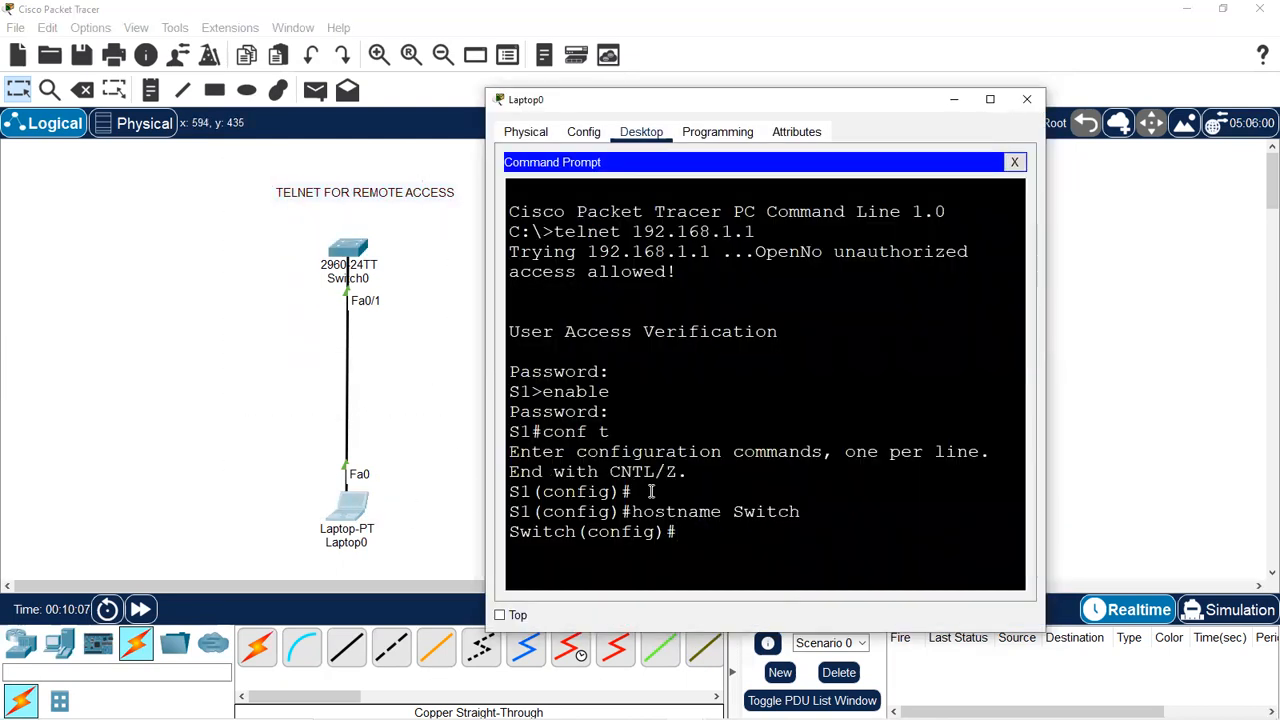